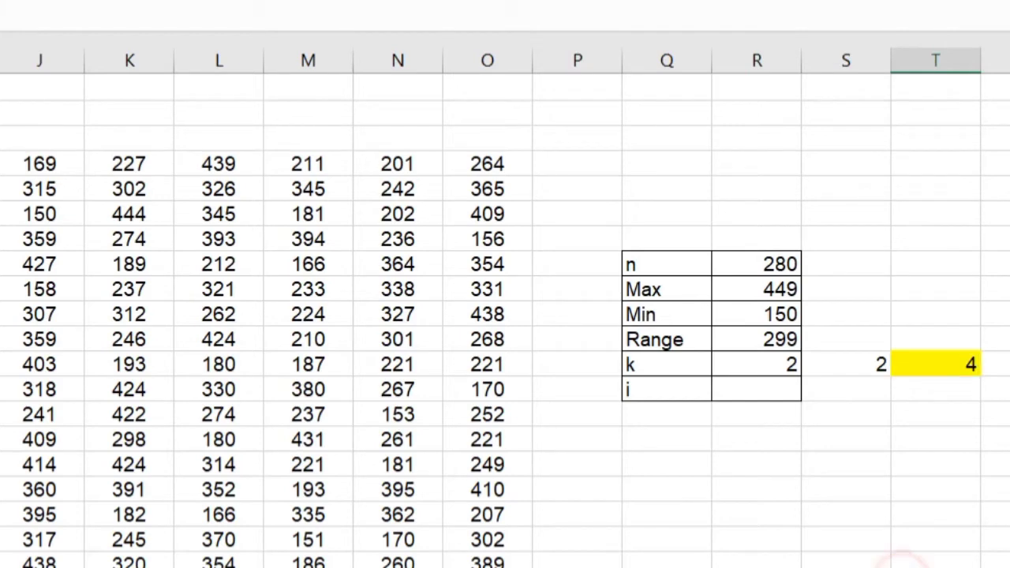
Try the values 3 and 5 for k in cell R12 against the power of 2 in T12
{"action": "left_click", "coordinate": [935, 365]}
{"action": "left_click", "coordinate": [741, 368]}
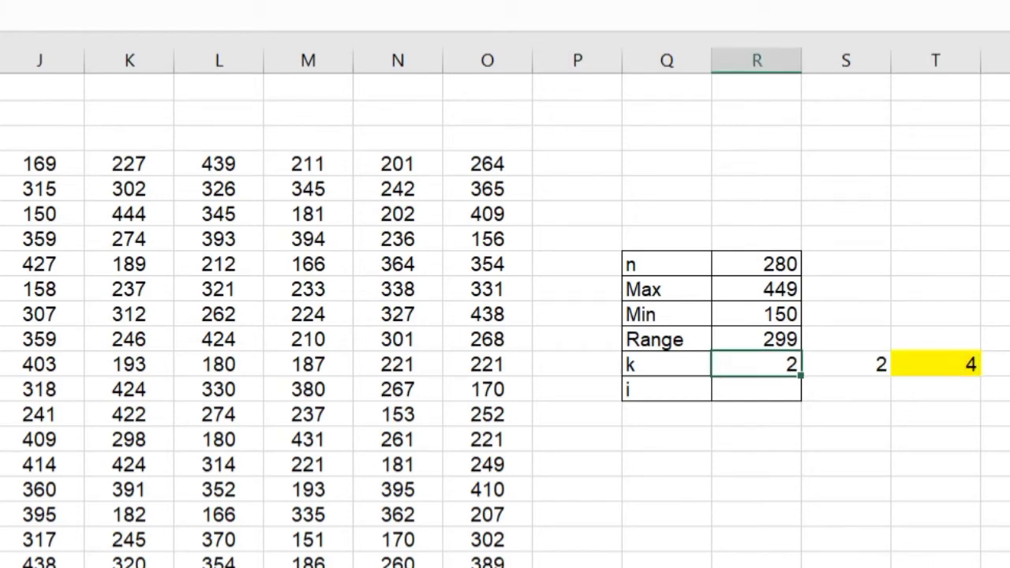
{"action": "left_click", "coordinate": [937, 363]}
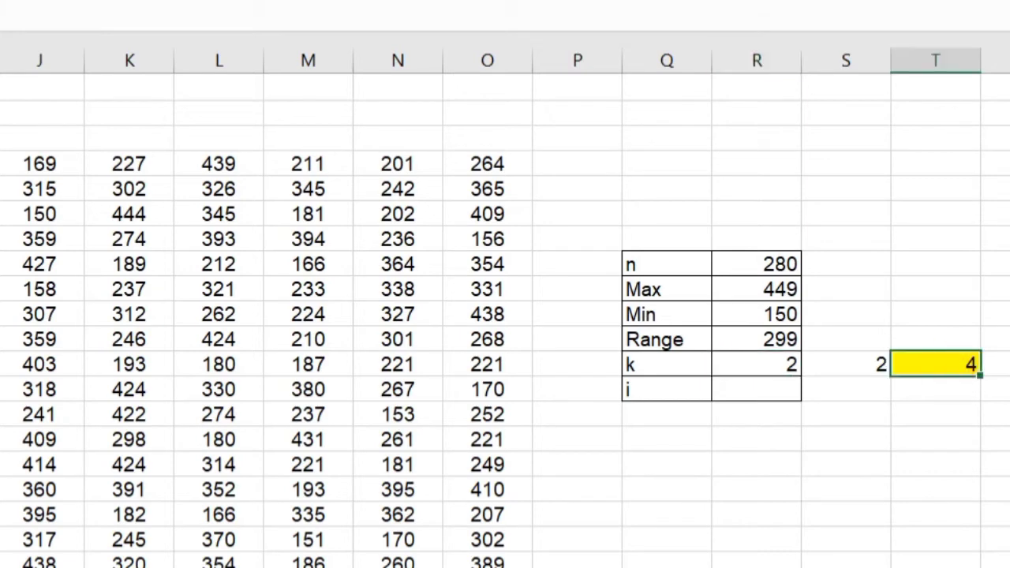
{"action": "left_click", "coordinate": [759, 370]}
{"action": "type", "text": "3"}
{"action": "key", "text": "Return"}
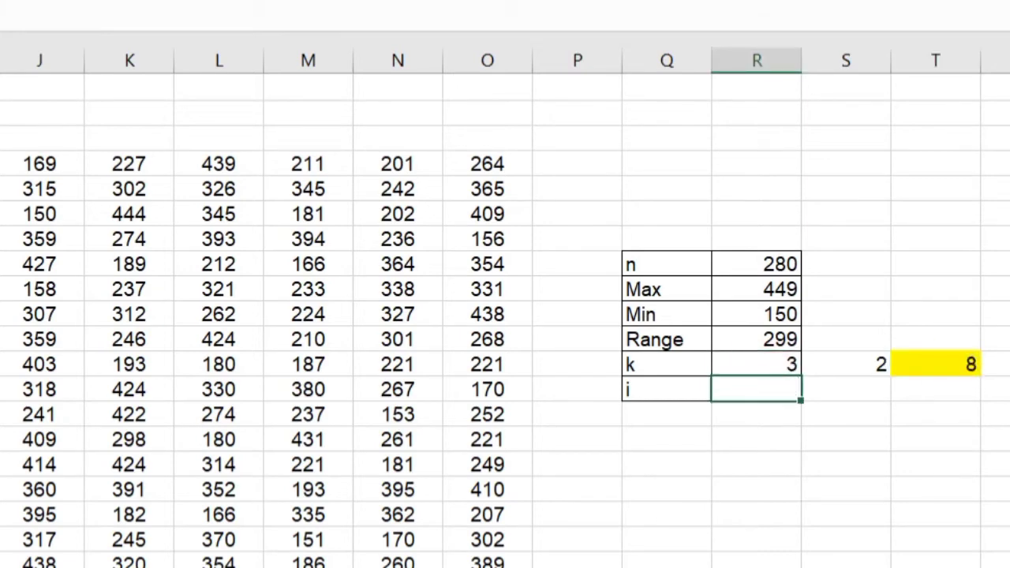
{"action": "key", "text": "Up"}
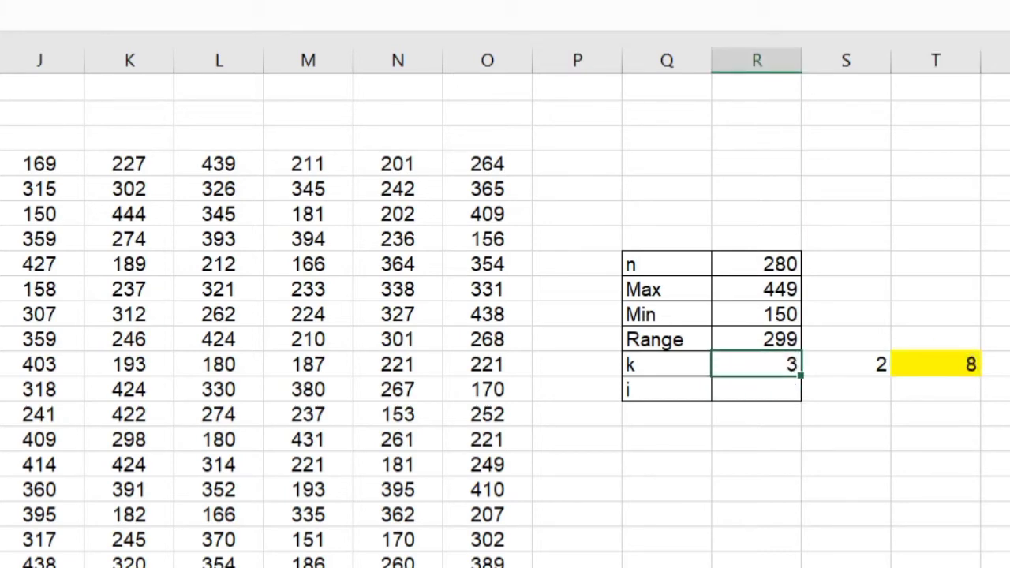
{"action": "type", "text": "5"}
{"action": "key", "text": "Return"}
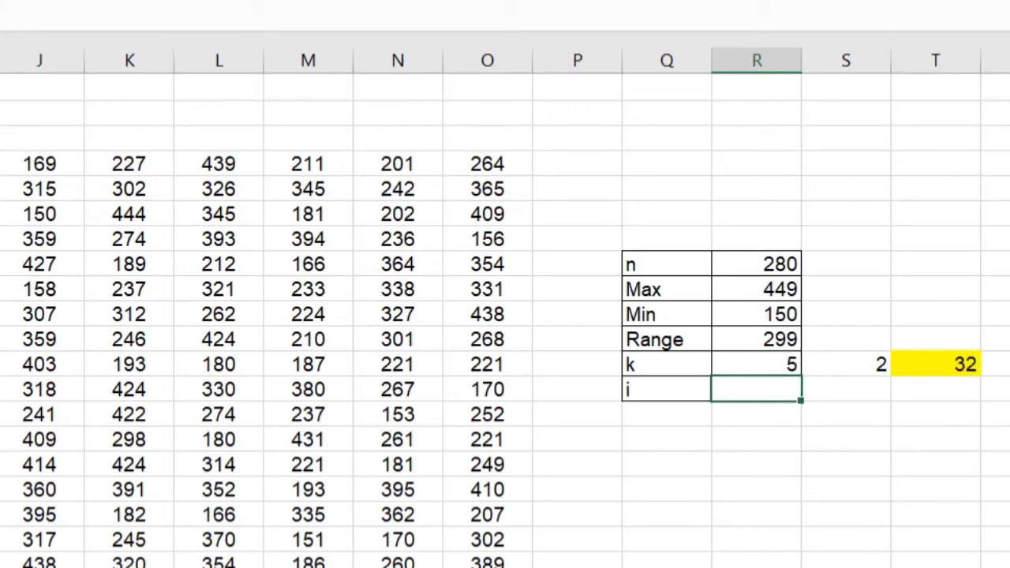
Try 6, 7 and 8 for k in R12, then compare the power of 2 in T12 with n
{"action": "key", "text": "Up"}
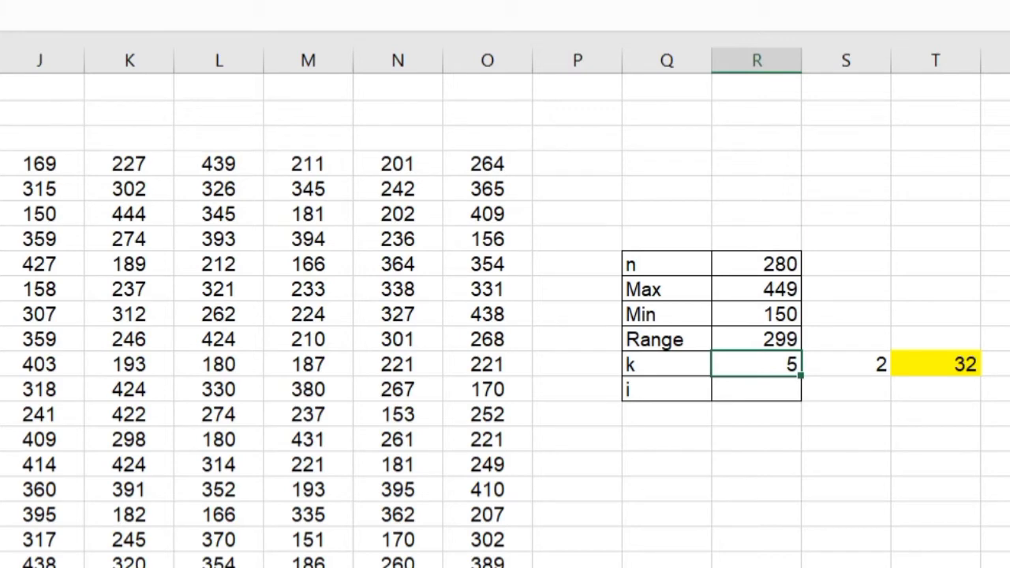
{"action": "type", "text": "6"}
{"action": "key", "text": "Return"}
{"action": "key", "text": "Up"}
{"action": "type", "text": "7"}
{"action": "key", "text": "Return"}
{"action": "key", "text": "Up"}
{"action": "type", "text": "8"}
{"action": "key", "text": "Return"}
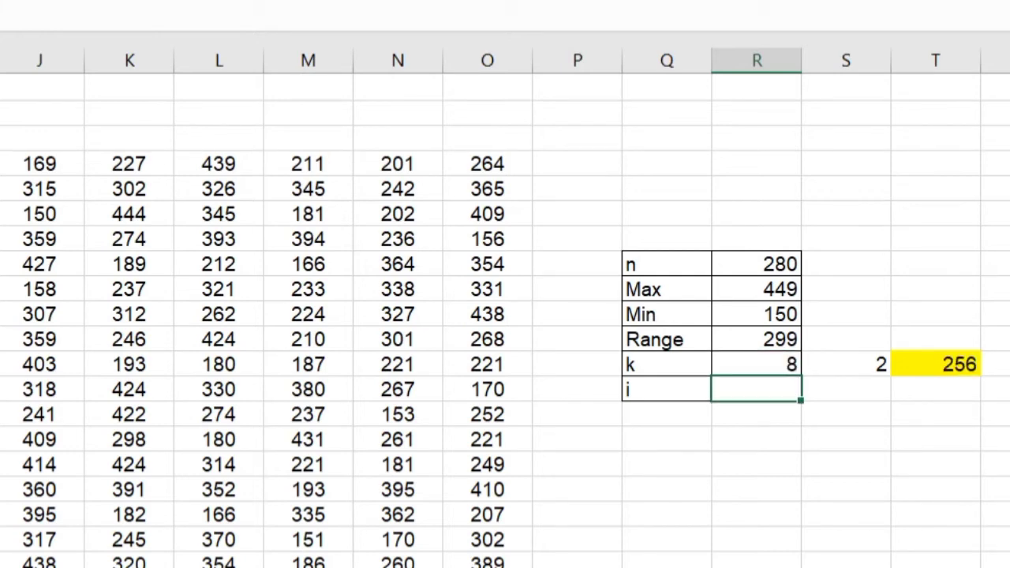
{"action": "left_click", "coordinate": [966, 365]}
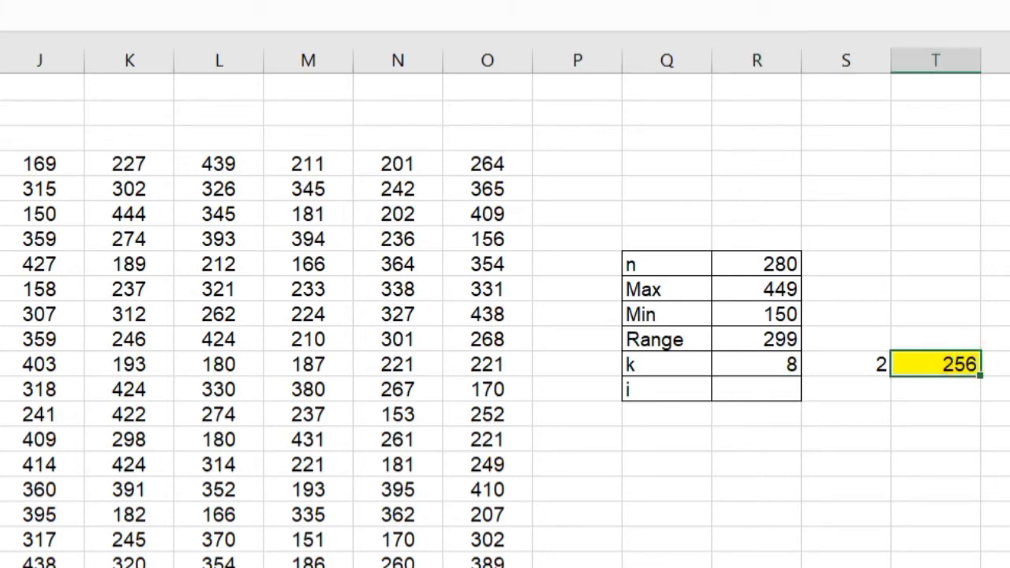
{"action": "left_click", "coordinate": [745, 265]}
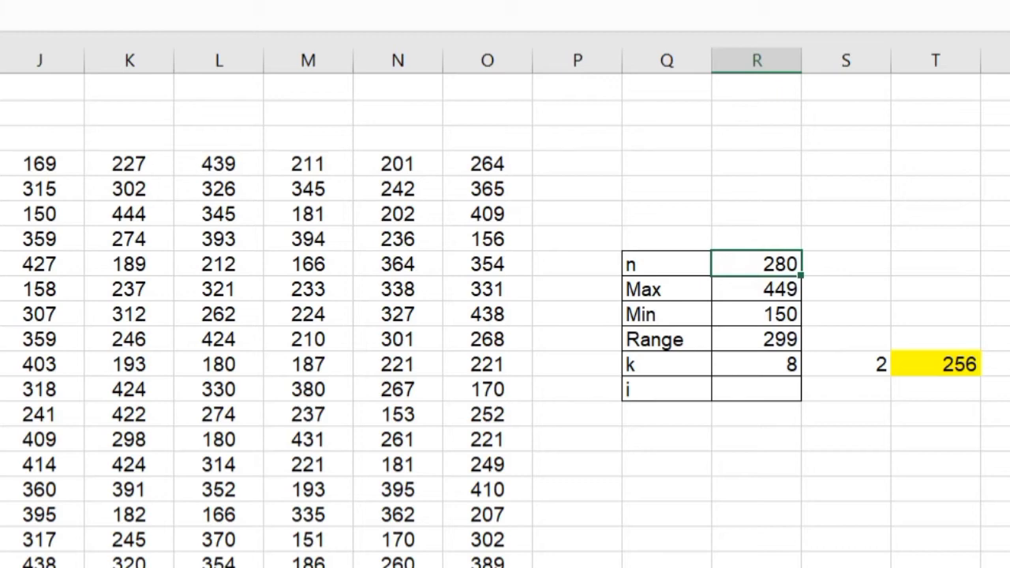
Enter 9 for k in R12 and compare the highlighted power of 2 with n
{"action": "left_click", "coordinate": [777, 364]}
{"action": "type", "text": "9"}
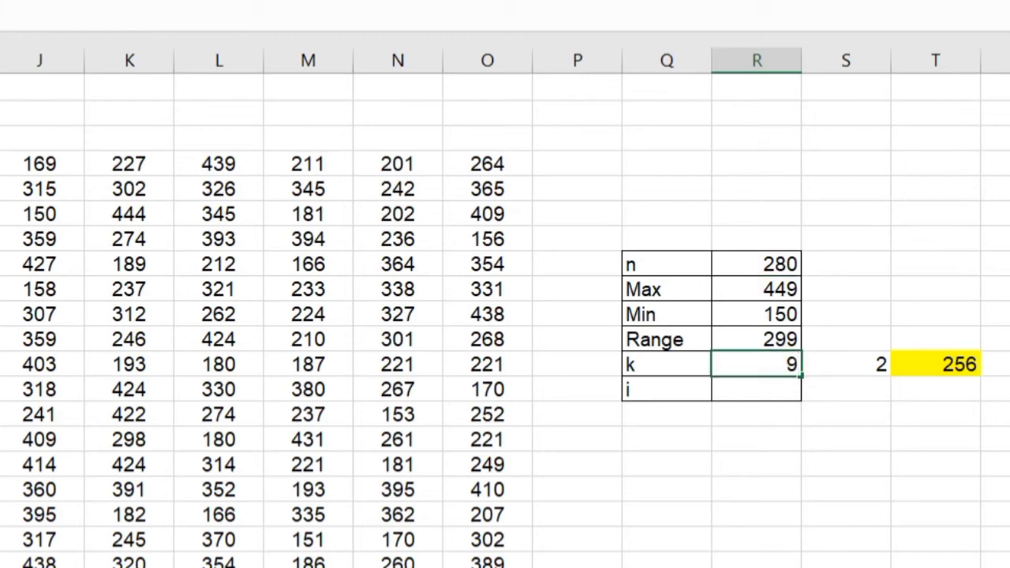
{"action": "key", "text": "Return"}
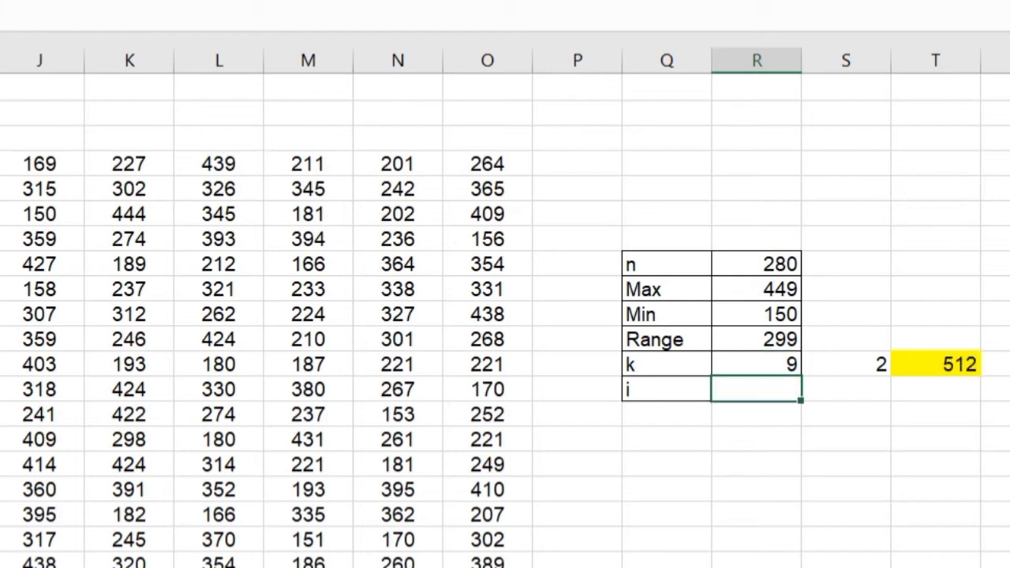
{"action": "left_click", "coordinate": [943, 364]}
{"action": "left_click", "coordinate": [753, 265]}
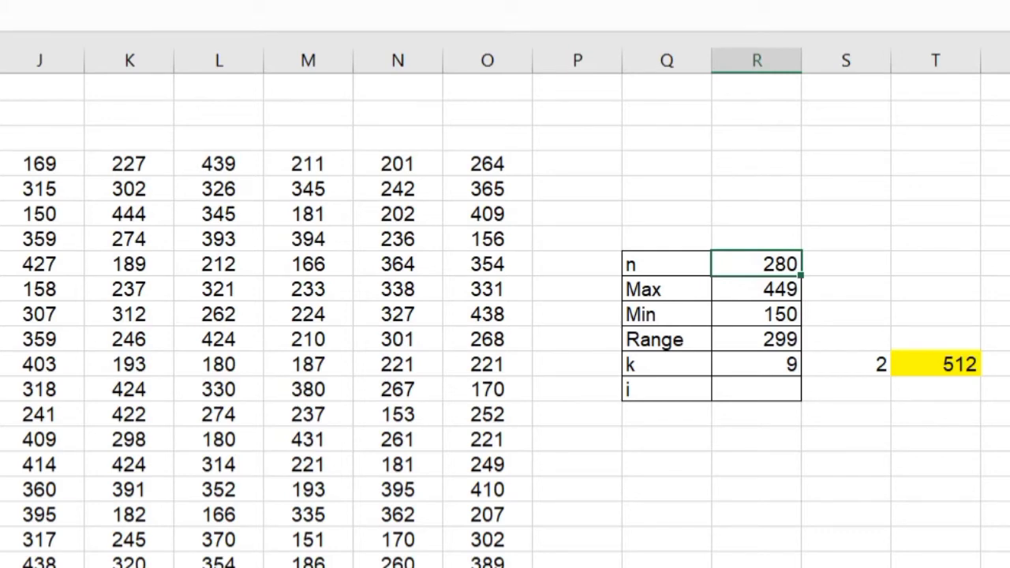
Return k in R12 to 8
{"action": "left_click", "coordinate": [762, 361]}
{"action": "type", "text": "8"}
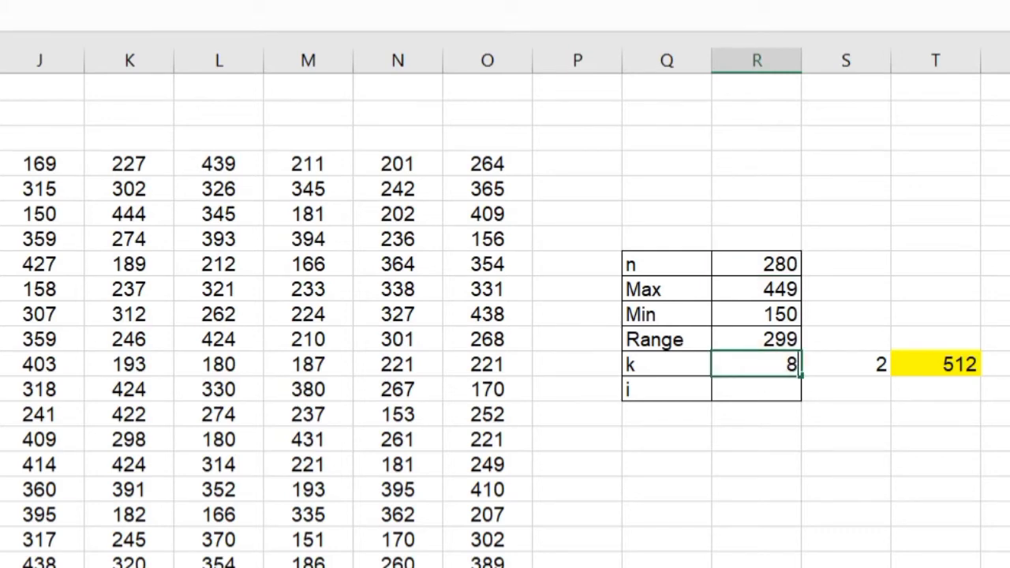
{"action": "key", "text": "Return"}
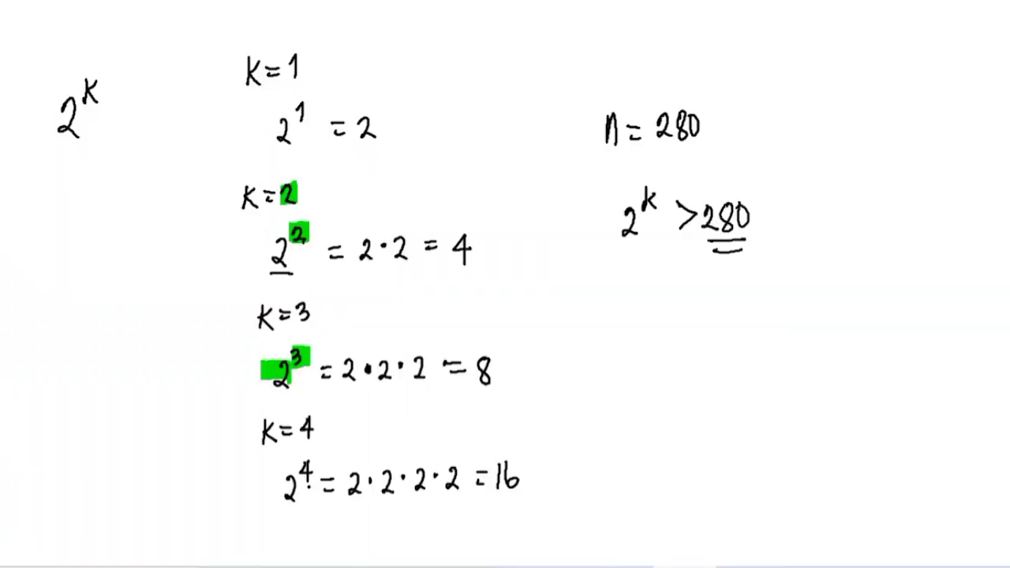
Switch to the OneNote notes, write 2^8 = 256 under the 2^k > 280 line, and highlight n = 280 in green
{"action": "mouse_move", "coordinate": [619, 284]}
{"action": "left_mouse_down"}
{"action": "mouse_move", "coordinate": [632, 303]}
{"action": "mouse_move", "coordinate": [642, 277]}
{"action": "mouse_move", "coordinate": [712, 303]}
{"action": "mouse_move", "coordinate": [741, 290]}
{"action": "left_mouse_up"}
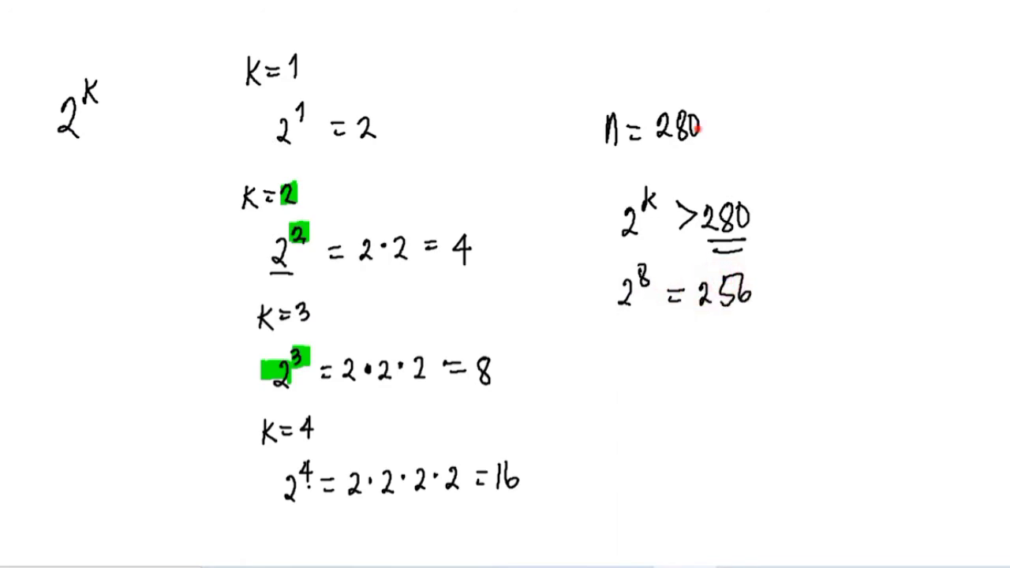
{"action": "mouse_move", "coordinate": [700, 128]}
{"action": "left_mouse_down"}
{"action": "mouse_move", "coordinate": [610, 133]}
{"action": "mouse_move", "coordinate": [710, 139]}
{"action": "mouse_move", "coordinate": [598, 136]}
{"action": "left_mouse_up"}
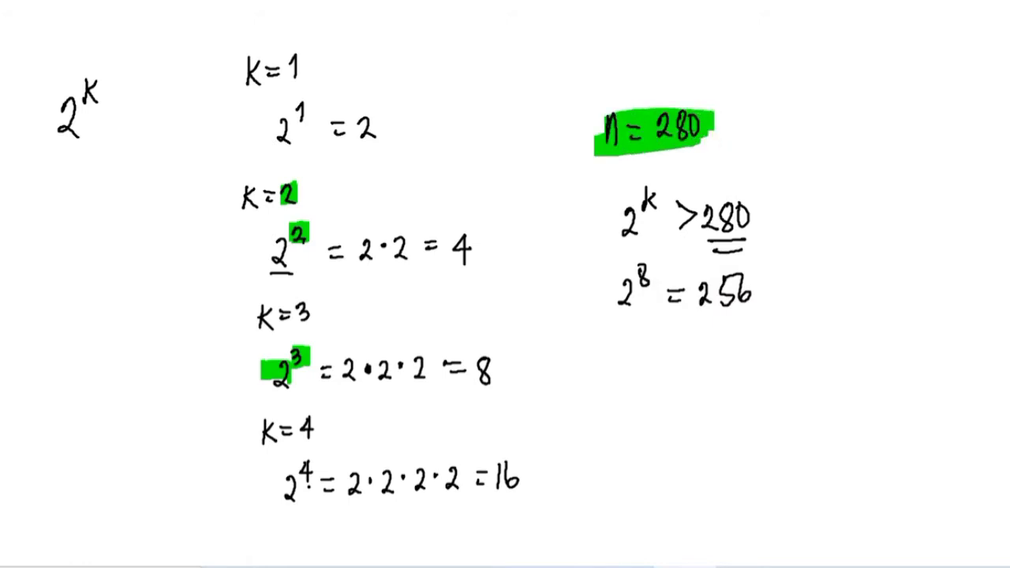
{"action": "left_click_drag", "start_coordinate": [765, 294], "coordinate": [766, 308]}
{"action": "left_click", "coordinate": [712, 126]}
Handwrite "2^9 =" on a new line below the 2^8 = 256 line
{"action": "mouse_move", "coordinate": [613, 352]}
{"action": "left_mouse_down"}
{"action": "mouse_move", "coordinate": [625, 364]}
{"action": "mouse_move", "coordinate": [641, 352]}
{"action": "mouse_move", "coordinate": [677, 356]}
{"action": "left_mouse_up"}
{"action": "left_click_drag", "start_coordinate": [662, 364], "coordinate": [679, 363]}
{"action": "left_click", "coordinate": [617, 369]}
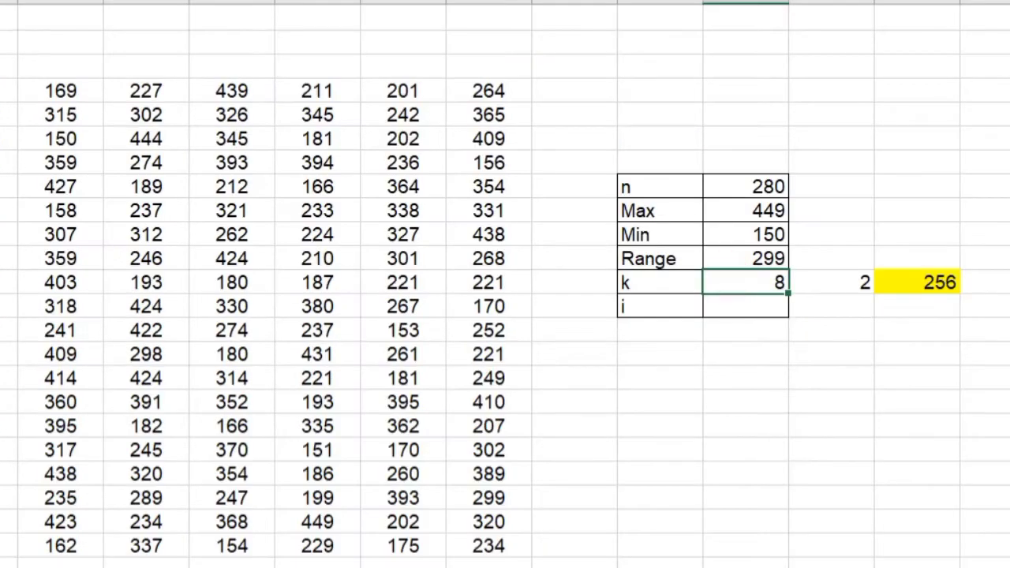
Switch to the Excel sheet and set k in R12 to 9
{"action": "type", "text": "9"}
{"action": "key", "text": "Return"}
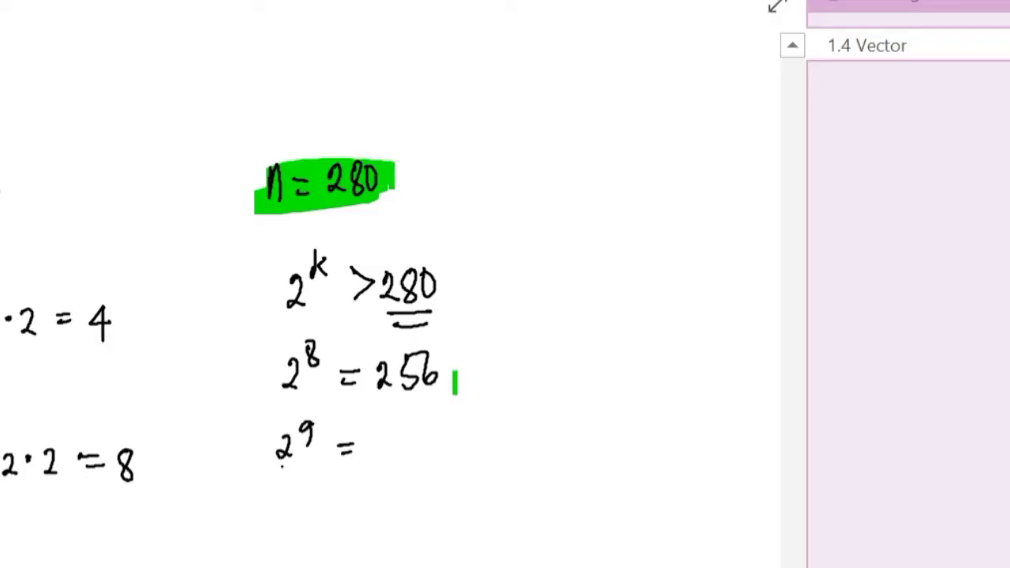
Switch back to the OneNote notes, complete the 2^9 line with a double-underlined 512, and circle n = 280
{"action": "mouse_move", "coordinate": [394, 424]}
{"action": "left_mouse_down"}
{"action": "mouse_move", "coordinate": [382, 449]}
{"action": "mouse_move", "coordinate": [410, 450]}
{"action": "left_mouse_up"}
{"action": "mouse_move", "coordinate": [418, 430]}
{"action": "left_mouse_down"}
{"action": "mouse_move", "coordinate": [439, 450]}
{"action": "mouse_move", "coordinate": [431, 464]}
{"action": "left_mouse_up"}
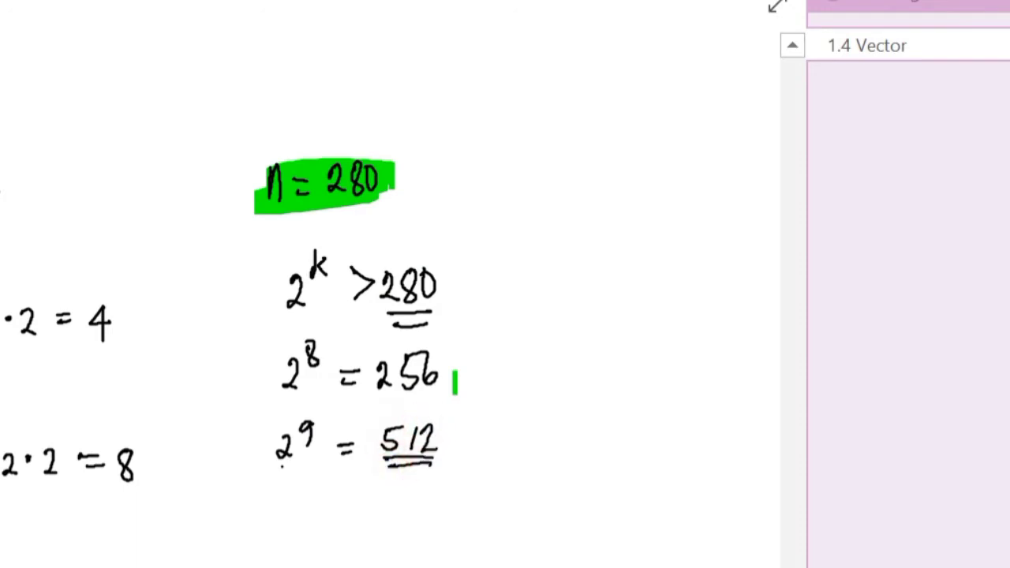
{"action": "mouse_move", "coordinate": [413, 184]}
{"action": "left_mouse_down"}
{"action": "mouse_move", "coordinate": [342, 214]}
{"action": "mouse_move", "coordinate": [398, 218]}
{"action": "left_mouse_up"}
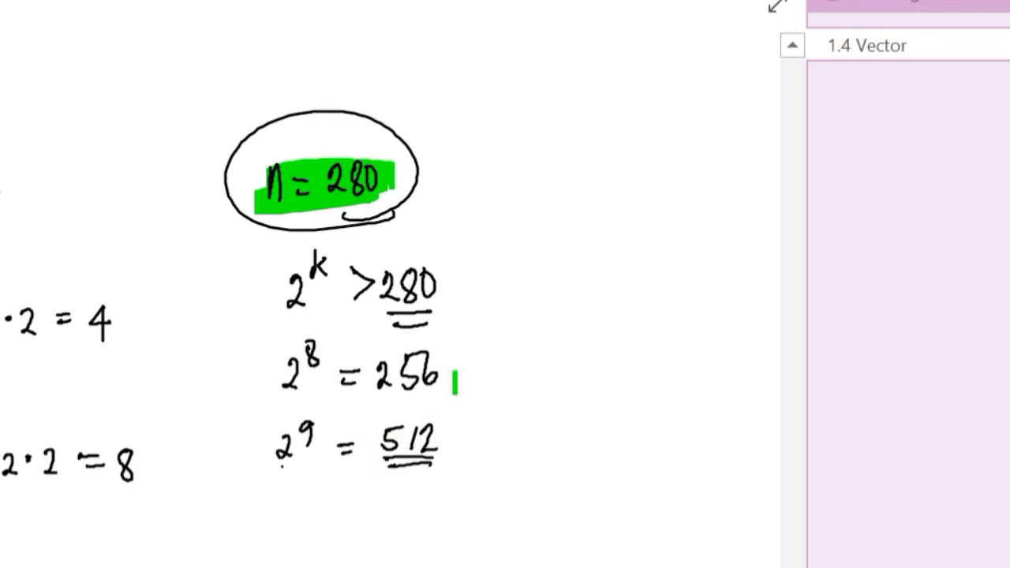
Handwrite k = 9 below the 2^9 line and highlight the exponent 9 in green
{"action": "left_click_drag", "start_coordinate": [293, 487], "coordinate": [293, 525]}
{"action": "left_click_drag", "start_coordinate": [309, 489], "coordinate": [311, 525]}
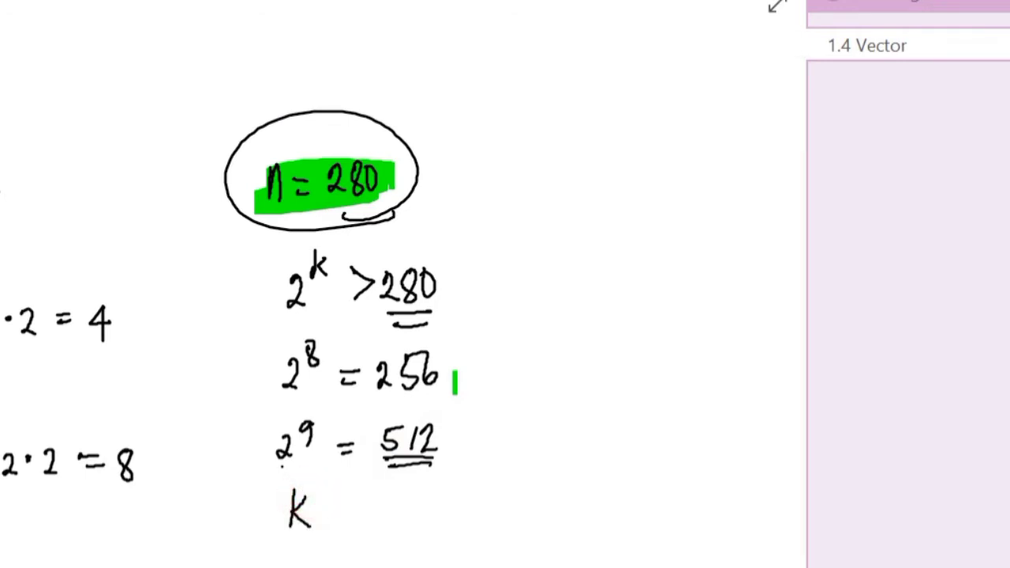
{"action": "left_click_drag", "start_coordinate": [304, 424], "coordinate": [307, 440]}
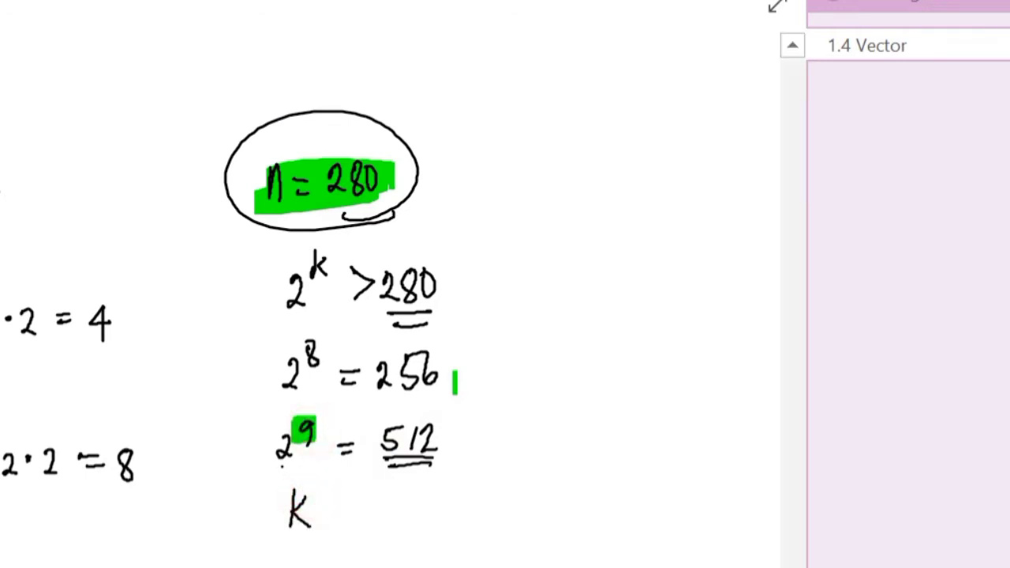
{"action": "mouse_move", "coordinate": [314, 503]}
{"action": "left_mouse_down"}
{"action": "mouse_move", "coordinate": [333, 501]}
{"action": "mouse_move", "coordinate": [335, 513]}
{"action": "left_mouse_up"}
{"action": "left_click_drag", "start_coordinate": [361, 496], "coordinate": [356, 524]}
{"action": "left_click_drag", "start_coordinate": [343, 558], "coordinate": [362, 545]}
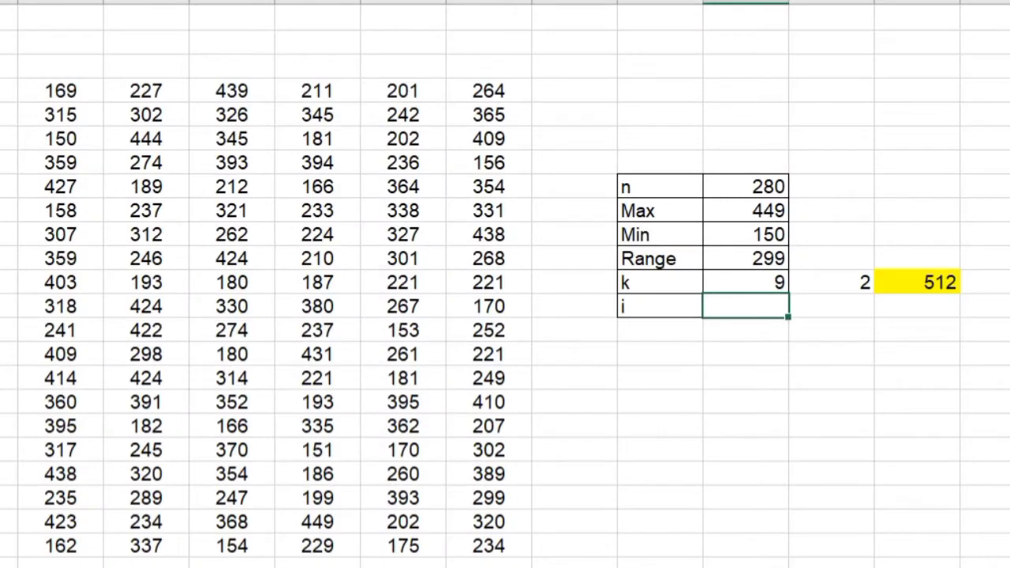
Switch to the Excel sheet and divide the range by k in cell S13 with the formula =R11/R12
{"action": "left_click", "coordinate": [744, 280]}
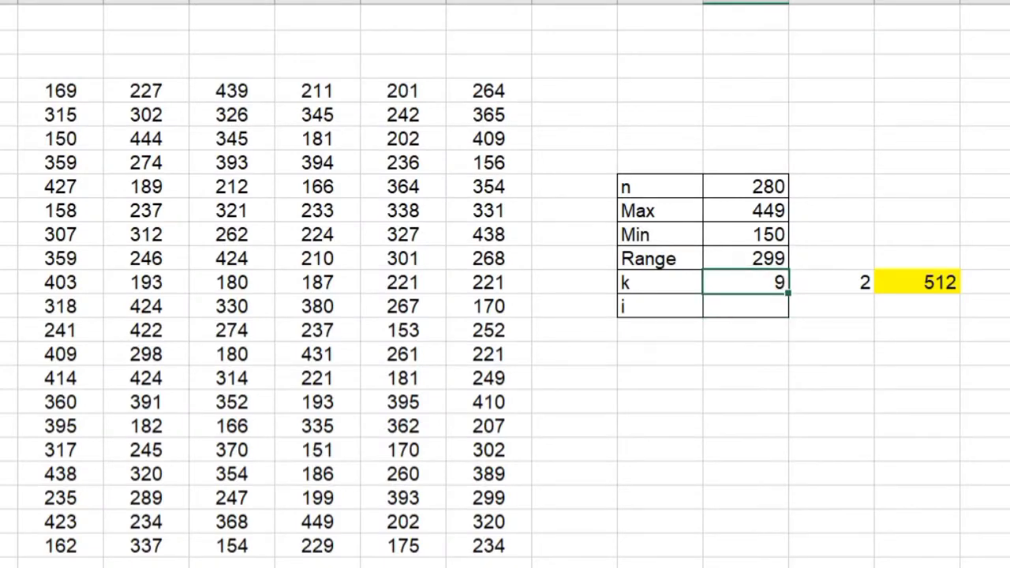
{"action": "left_click", "coordinate": [745, 307]}
{"action": "type", "text": "="}
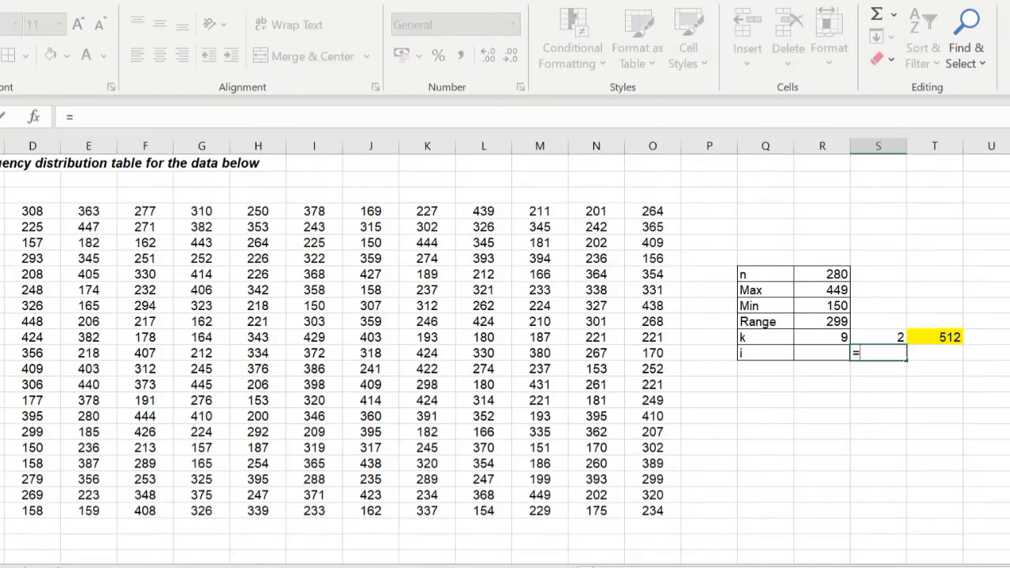
{"action": "left_click", "coordinate": [822, 322]}
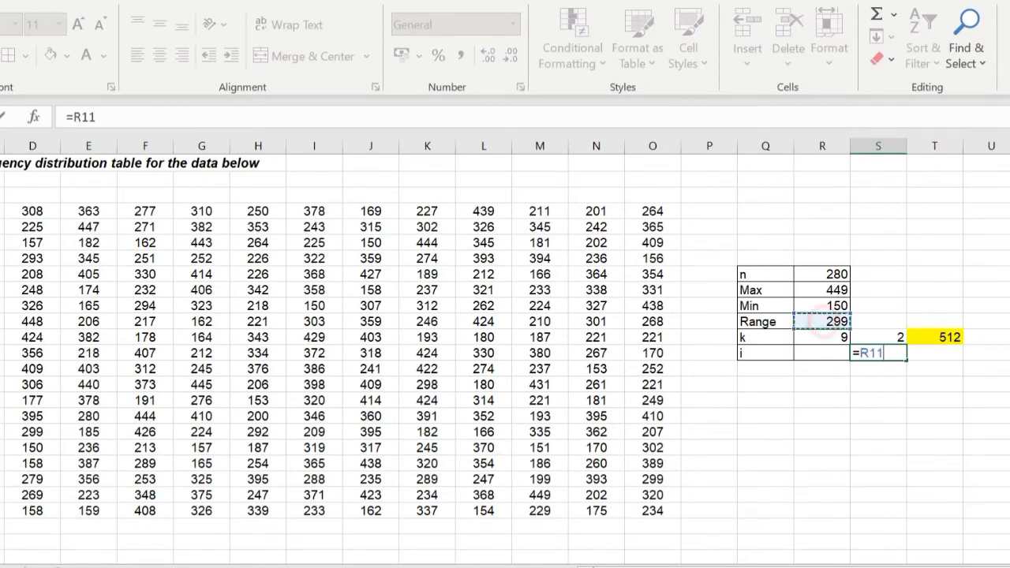
{"action": "type", "text": "/"}
{"action": "left_click", "coordinate": [823, 337]}
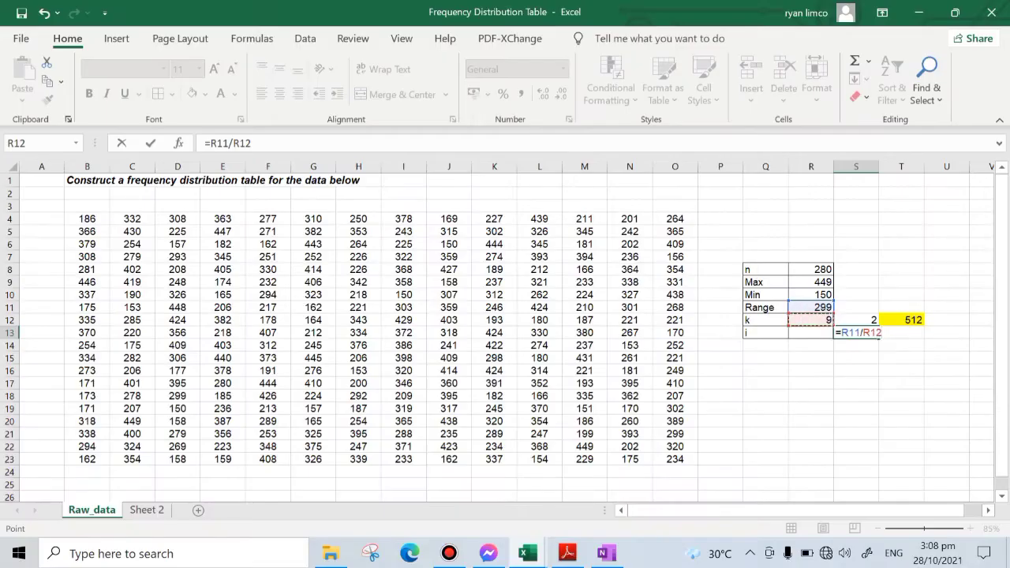
{"action": "key", "text": "Return"}
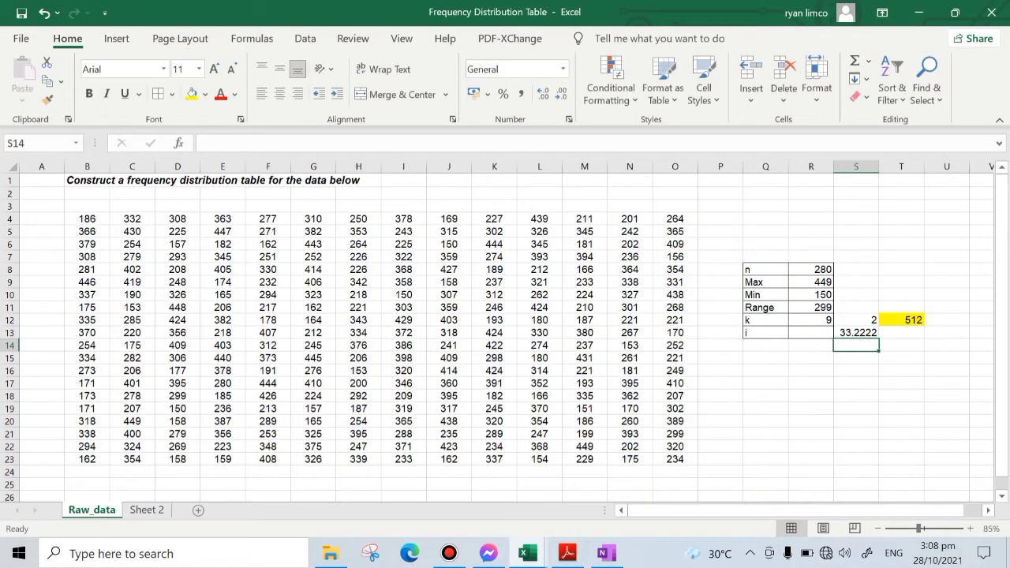
Calculate the class interval i in R13 by rounding S13 up to a whole number with =ROUNDUP(S13,0)
{"action": "left_click", "coordinate": [860, 332]}
{"action": "left_click", "coordinate": [824, 332]}
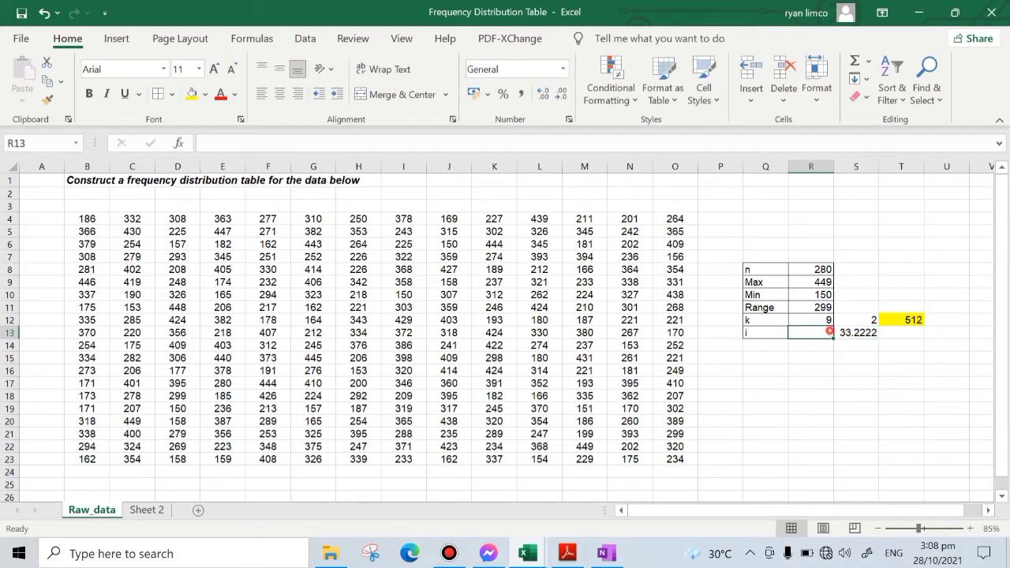
{"action": "left_click", "coordinate": [143, 510]}
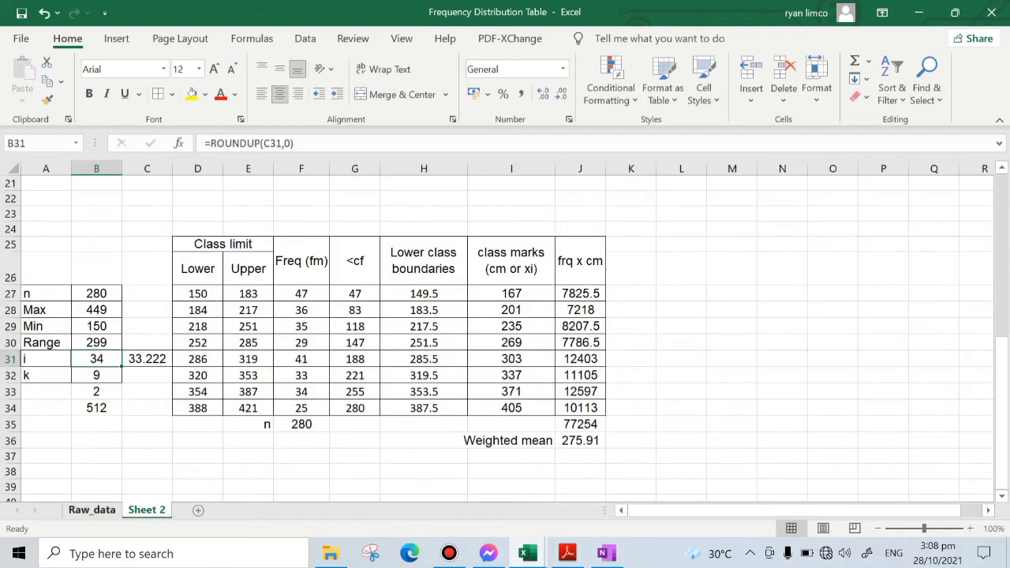
{"action": "left_click", "coordinate": [93, 510]}
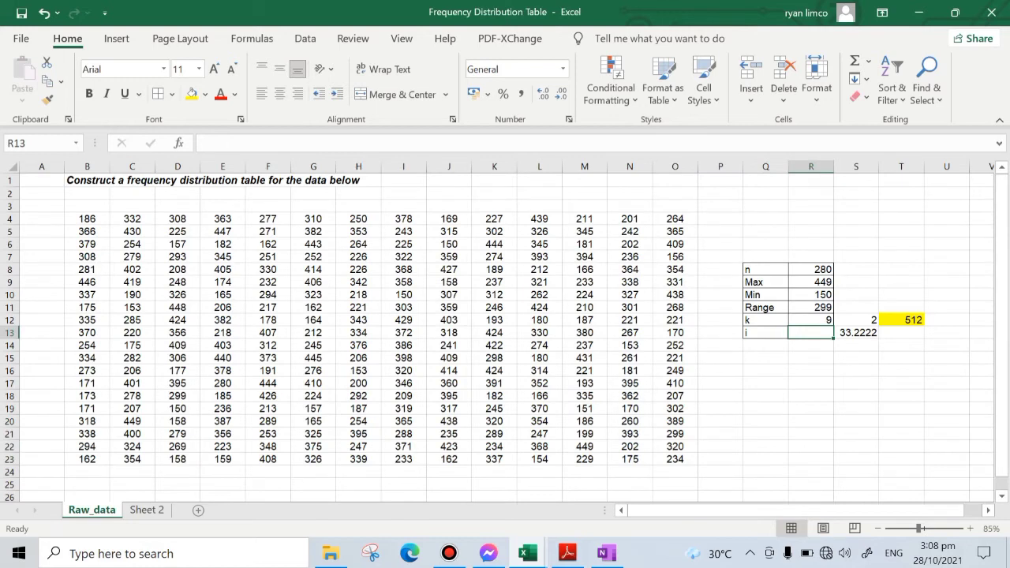
{"action": "type", "text": "=round"}
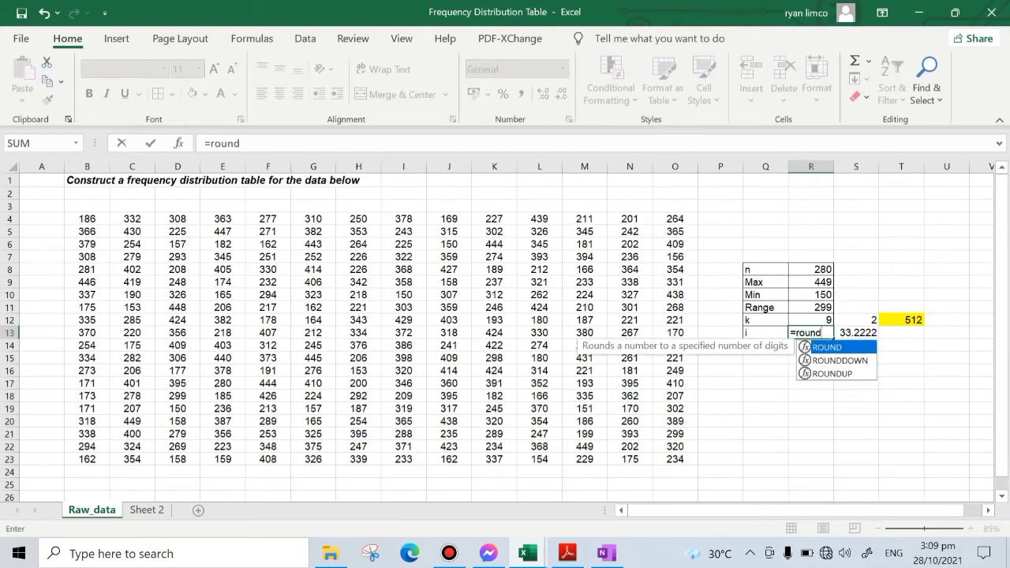
{"action": "type", "text": "up"}
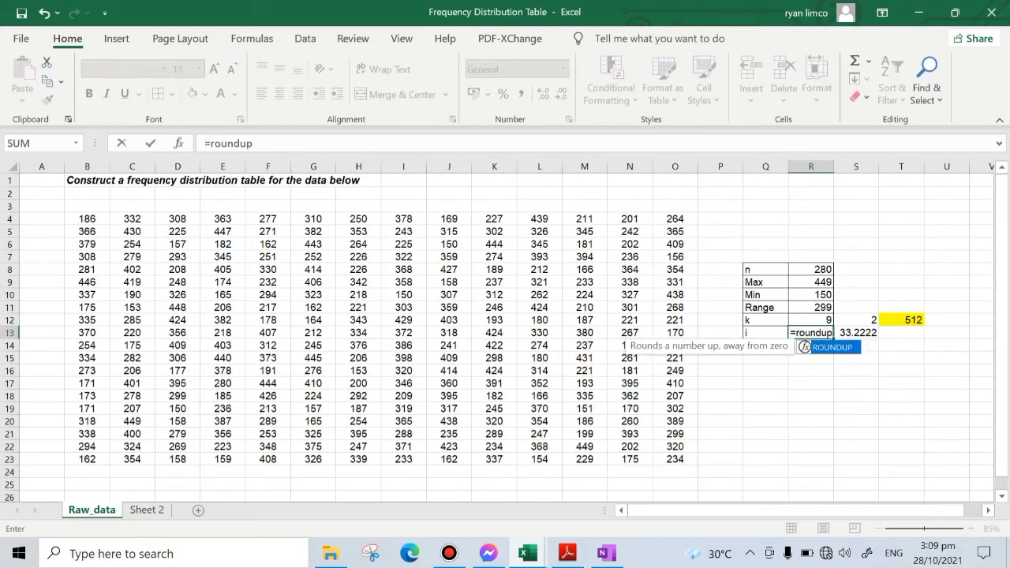
{"action": "type", "text": "("}
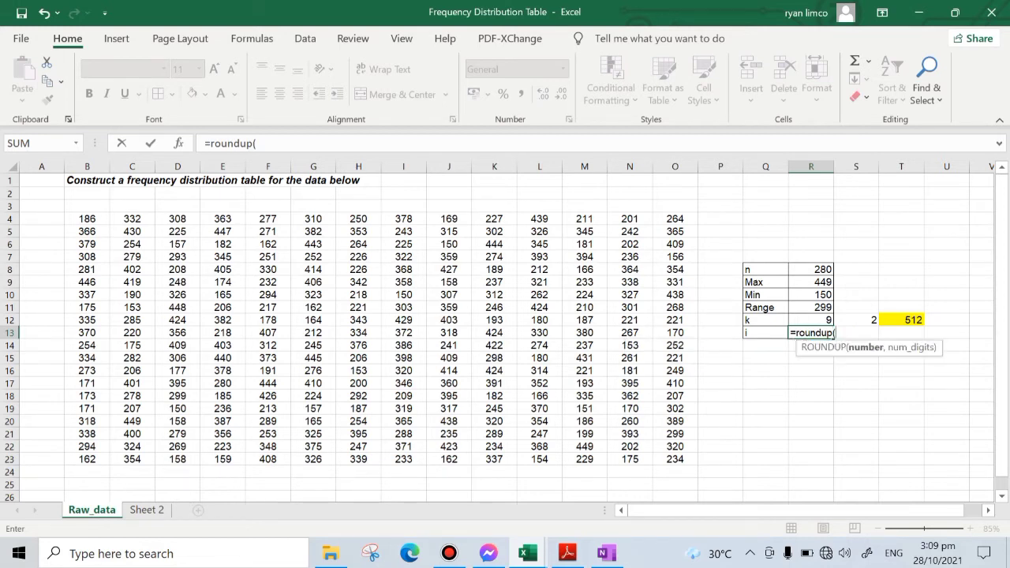
{"action": "key", "text": "Right"}
{"action": "key", "text": "Right"}
{"action": "key", "text": "Left"}
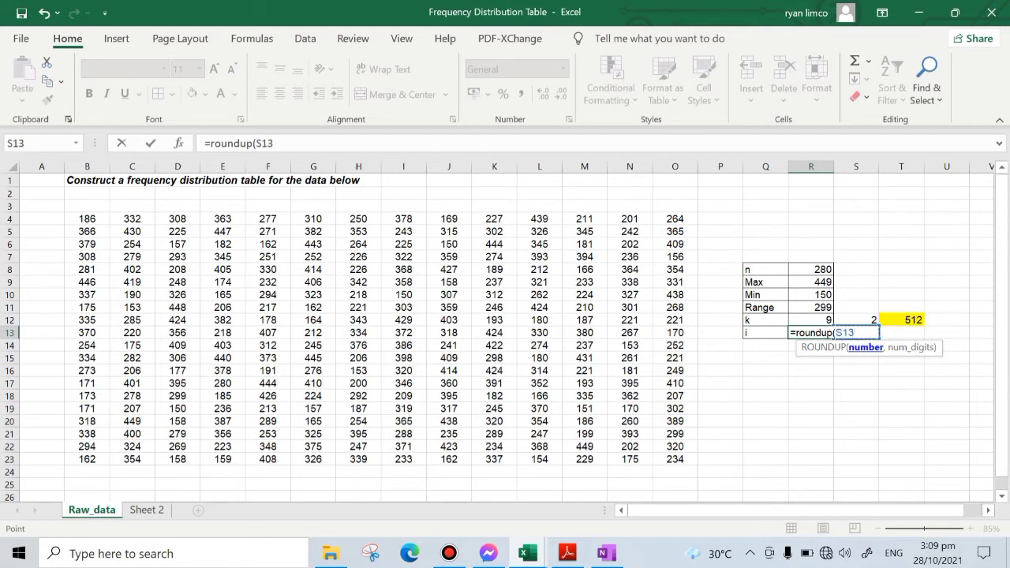
{"action": "type", "text": ",0"}
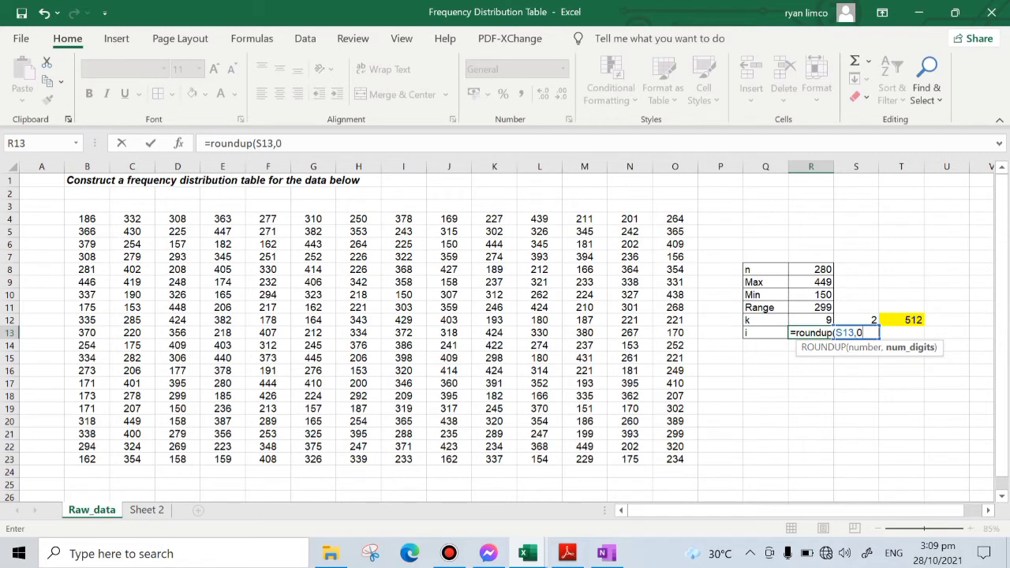
{"action": "type", "text": ")"}
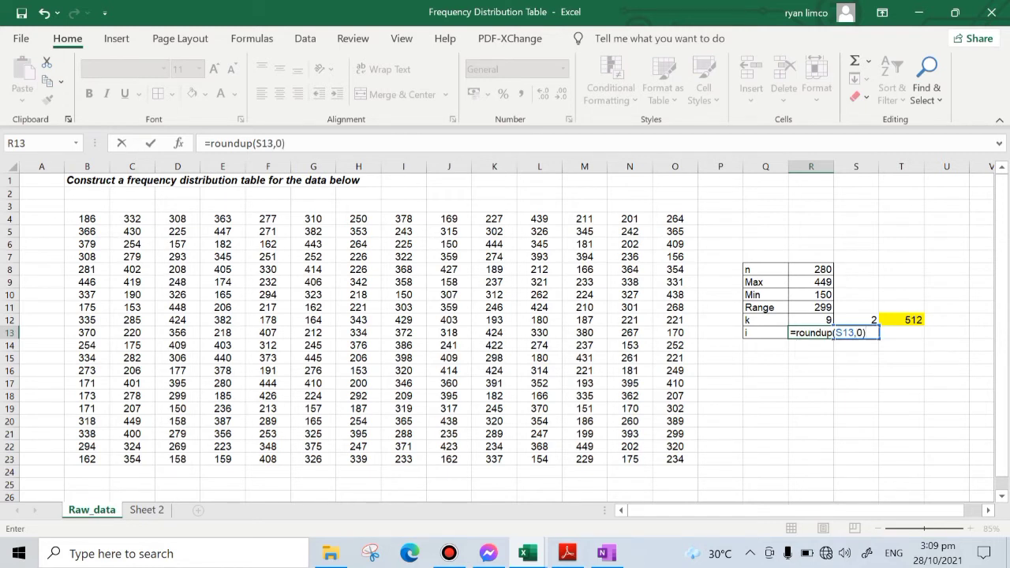
{"action": "key", "text": "Return"}
{"action": "left_click", "coordinate": [887, 383]}
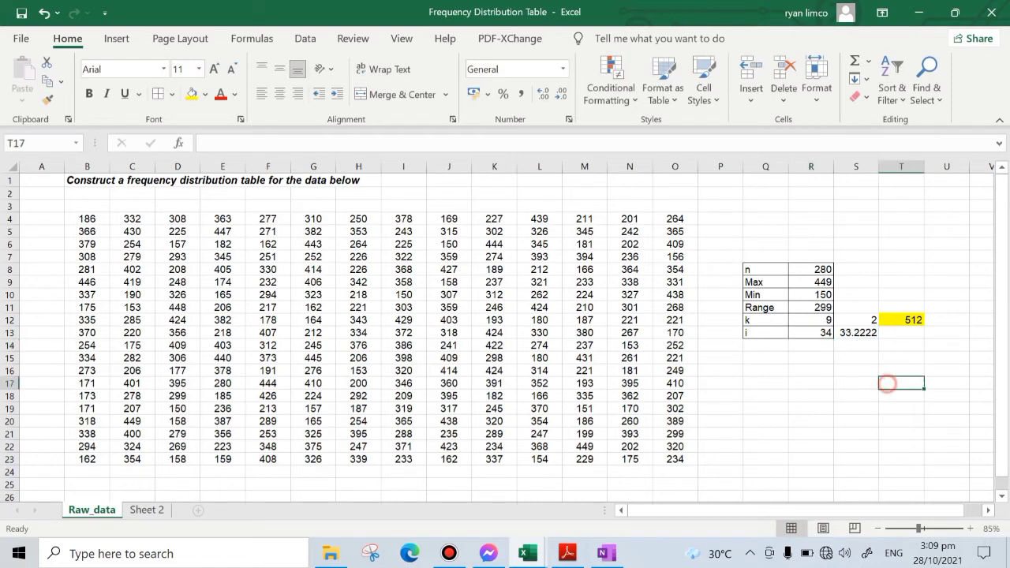
Compare the range-over-k quotient in S13 with the rounded-up class interval in R13
{"action": "left_click", "coordinate": [859, 332]}
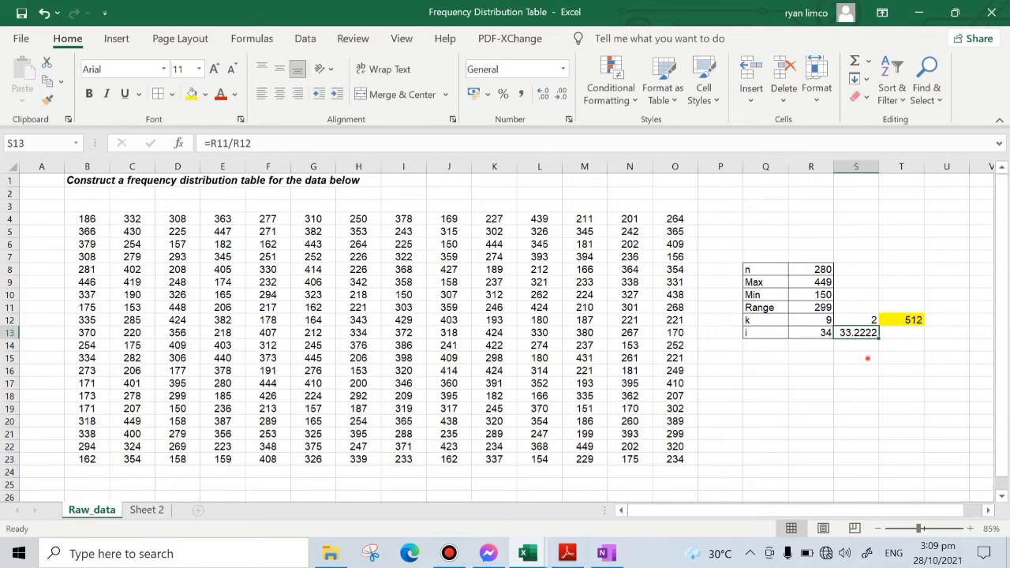
{"action": "left_click", "coordinate": [868, 359]}
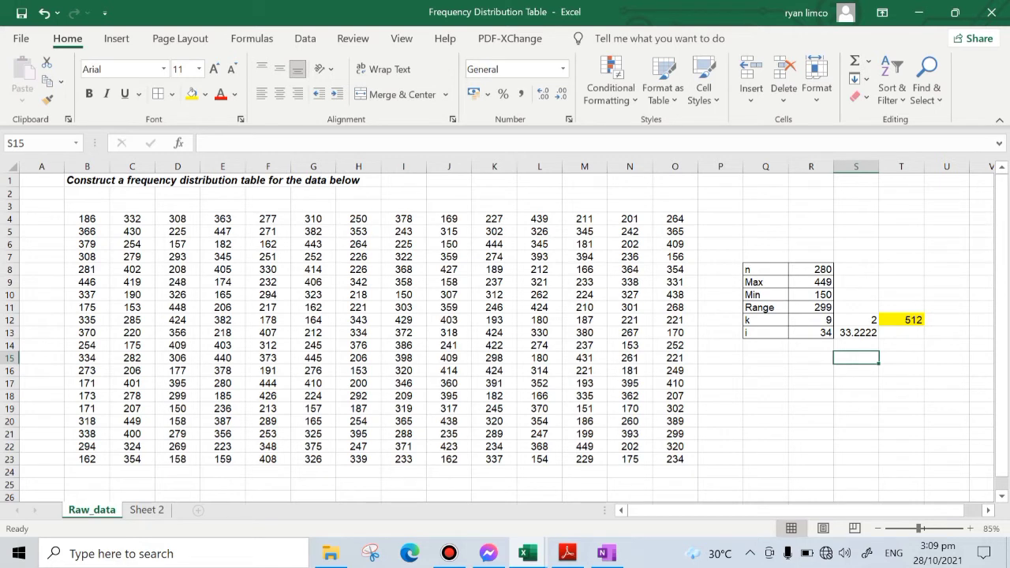
{"action": "left_click", "coordinate": [863, 331]}
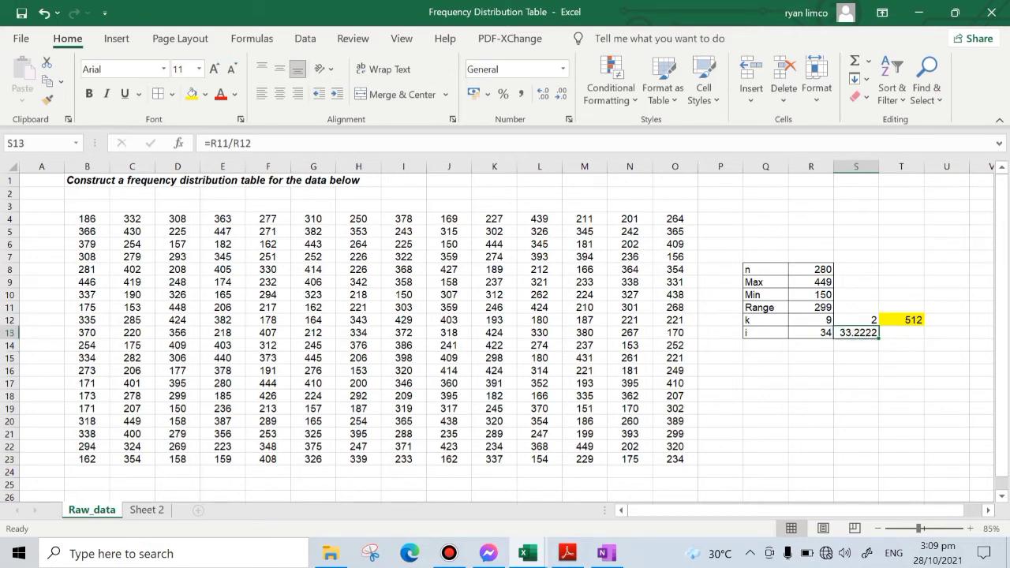
{"action": "left_click", "coordinate": [808, 330]}
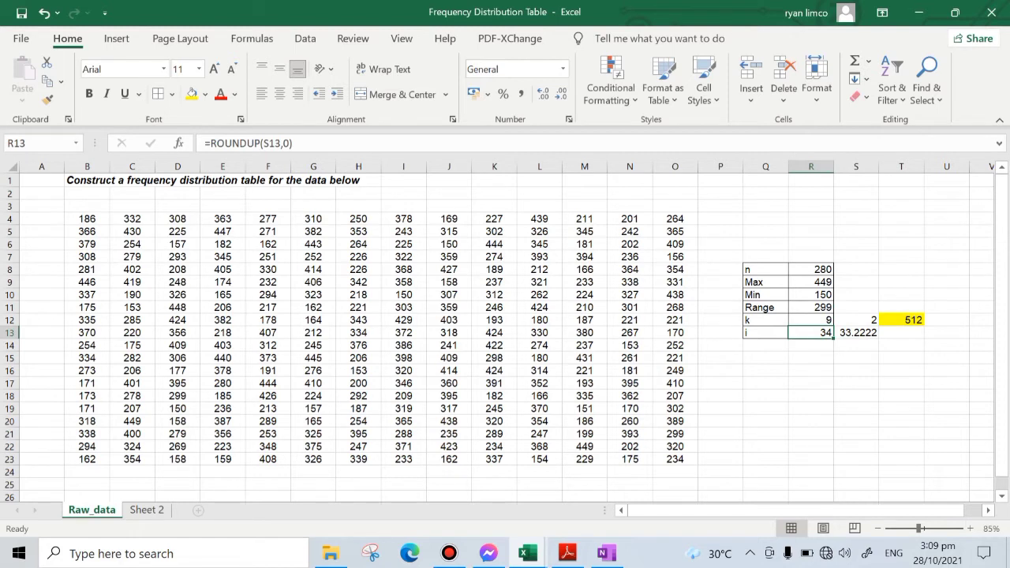
{"action": "left_click", "coordinate": [853, 333]}
{"action": "left_click", "coordinate": [816, 332]}
{"action": "left_click", "coordinate": [841, 393]}
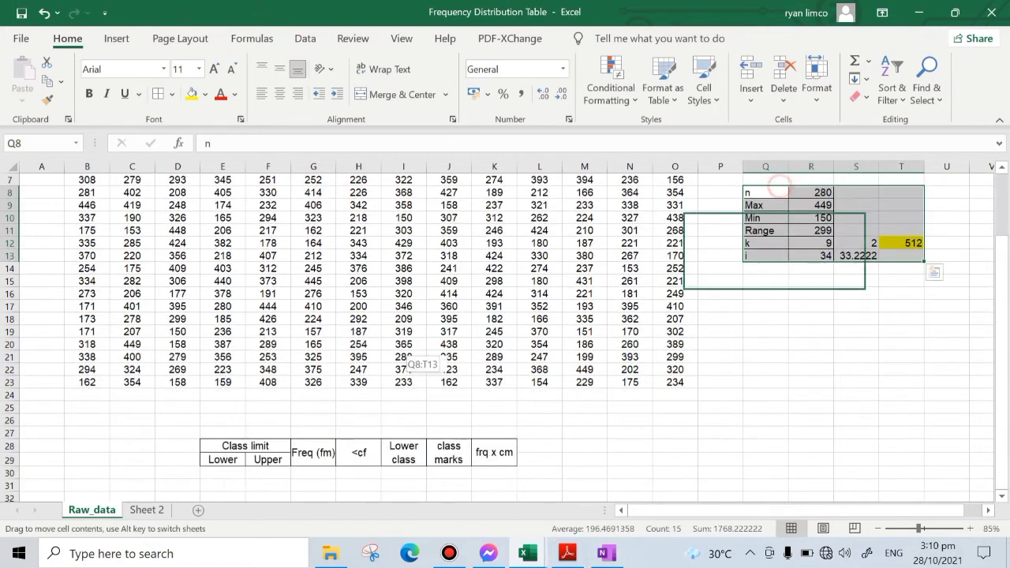
Move the summary block Q8:T13 below the raw data so that it starts at cell A28
{"action": "left_click_drag", "start_coordinate": [394, 316], "coordinate": [39, 364]}
{"action": "left_click", "coordinate": [634, 423]}
{"action": "left_click_drag", "start_coordinate": [332, 434], "coordinate": [342, 435]}
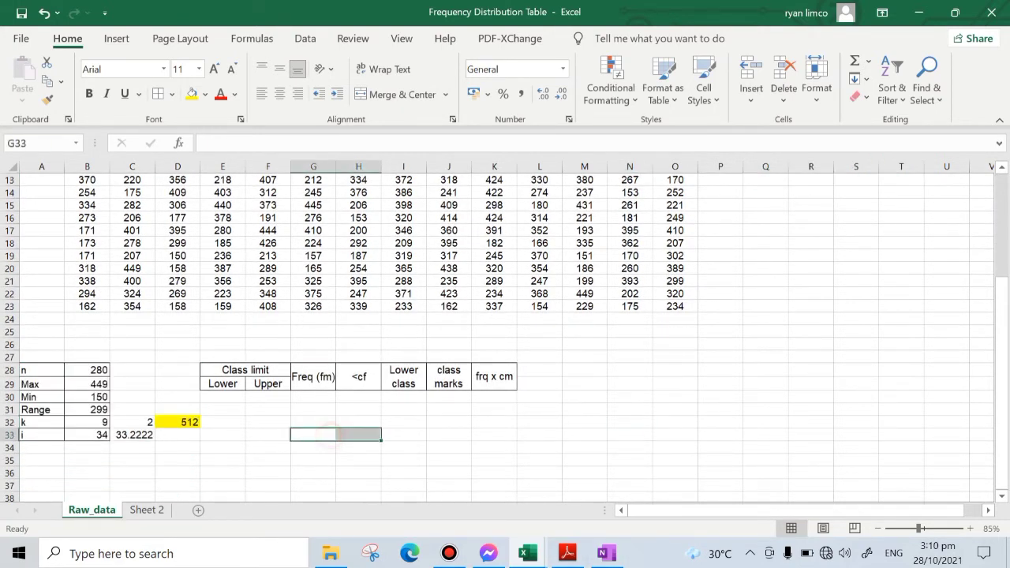
Try to move the frequency table's header block E28:K29 over by one column
{"action": "left_click_drag", "start_coordinate": [227, 368], "coordinate": [494, 385]}
{"action": "left_click_drag", "start_coordinate": [335, 365], "coordinate": [382, 375]}
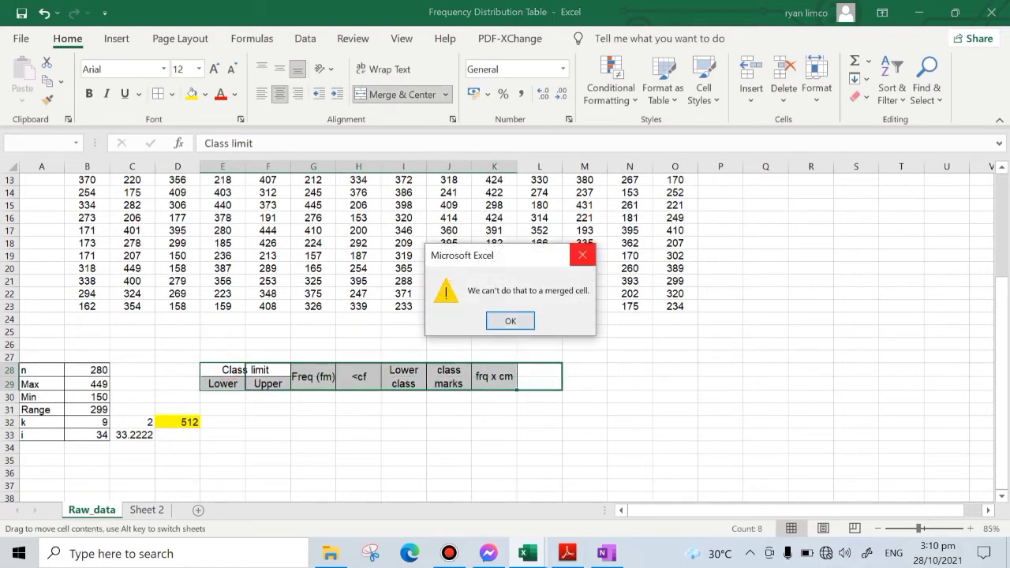
{"action": "left_click", "coordinate": [583, 254]}
{"action": "left_click", "coordinate": [630, 281]}
Examine the frequency table's column headings and the number of classes k in B32
{"action": "scroll", "coordinate": [629, 281], "scroll_direction": "down", "scroll_amount": 2}
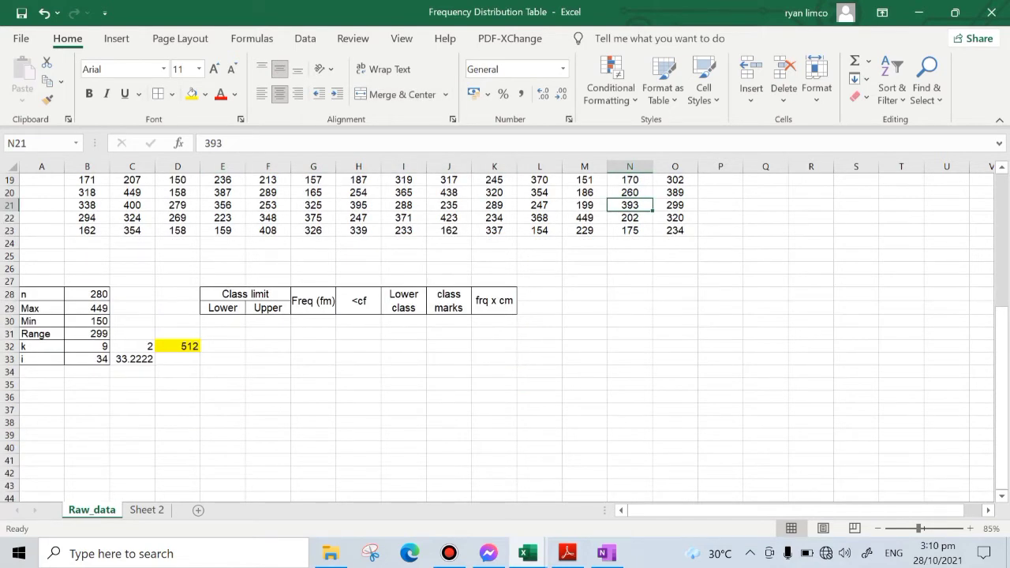
{"action": "left_click_drag", "start_coordinate": [223, 293], "coordinate": [494, 308]}
{"action": "left_click", "coordinate": [635, 368]}
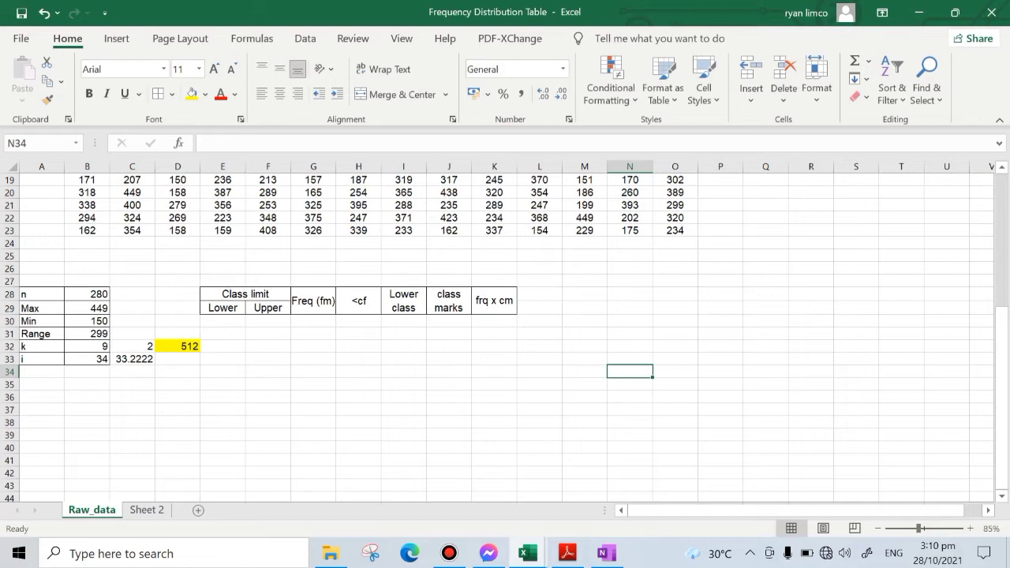
{"action": "left_click", "coordinate": [360, 301]}
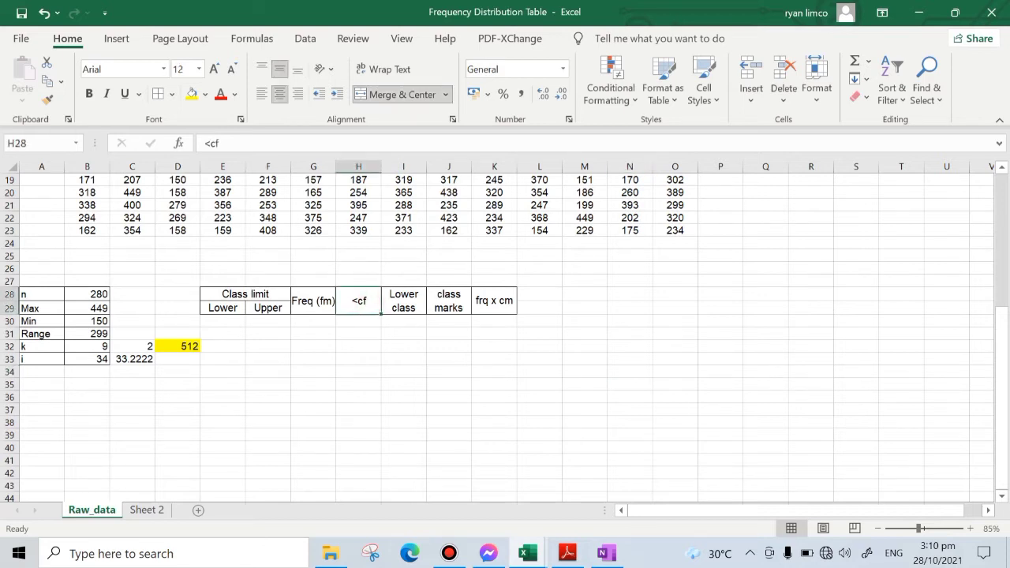
{"action": "left_click", "coordinate": [414, 308]}
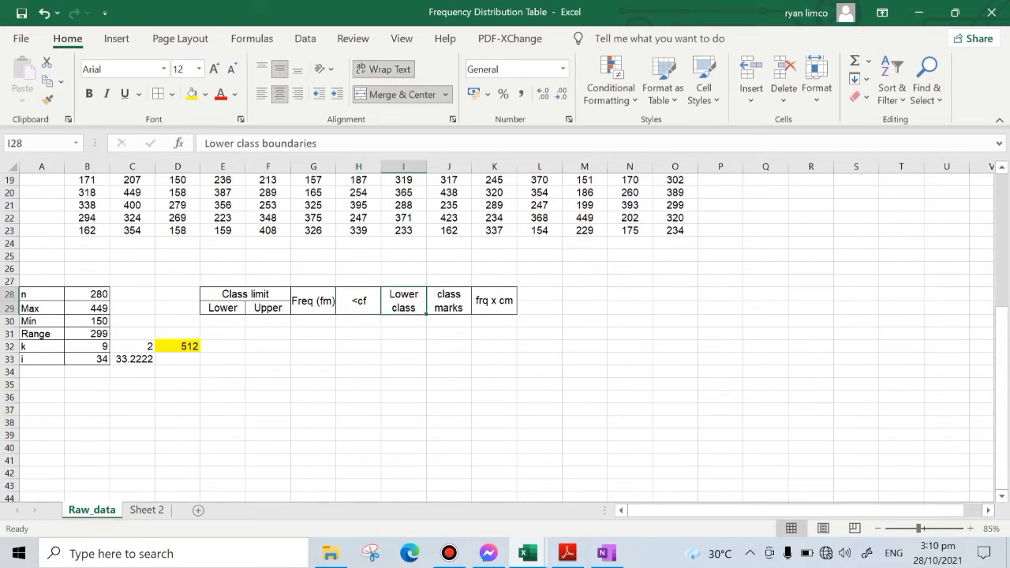
{"action": "left_click", "coordinate": [311, 368]}
{"action": "left_click", "coordinate": [103, 348]}
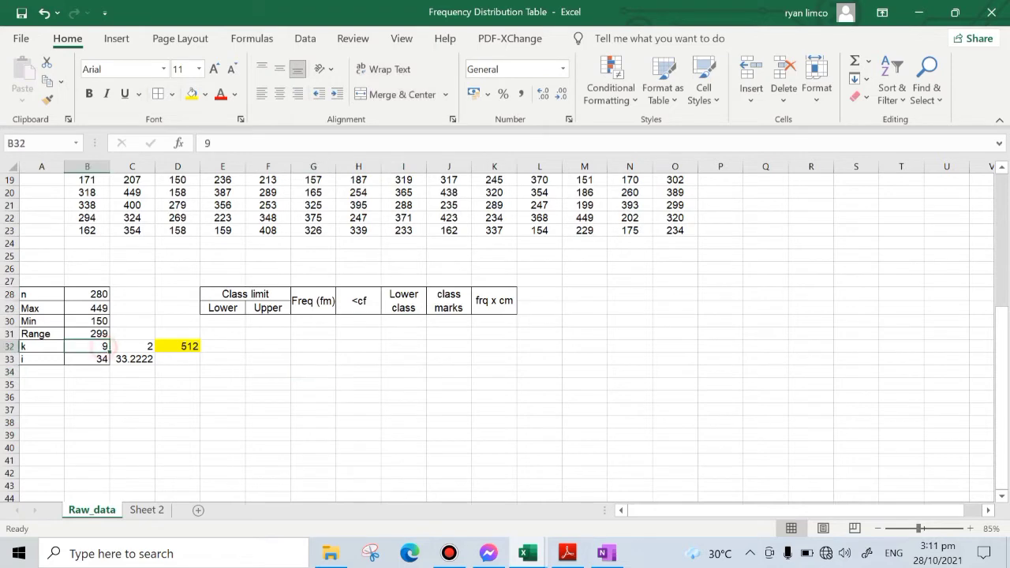
{"action": "left_click", "coordinate": [330, 370]}
Add borders to all cells of E30:K38 beneath the headings to form nine class rows
{"action": "left_click", "coordinate": [224, 320]}
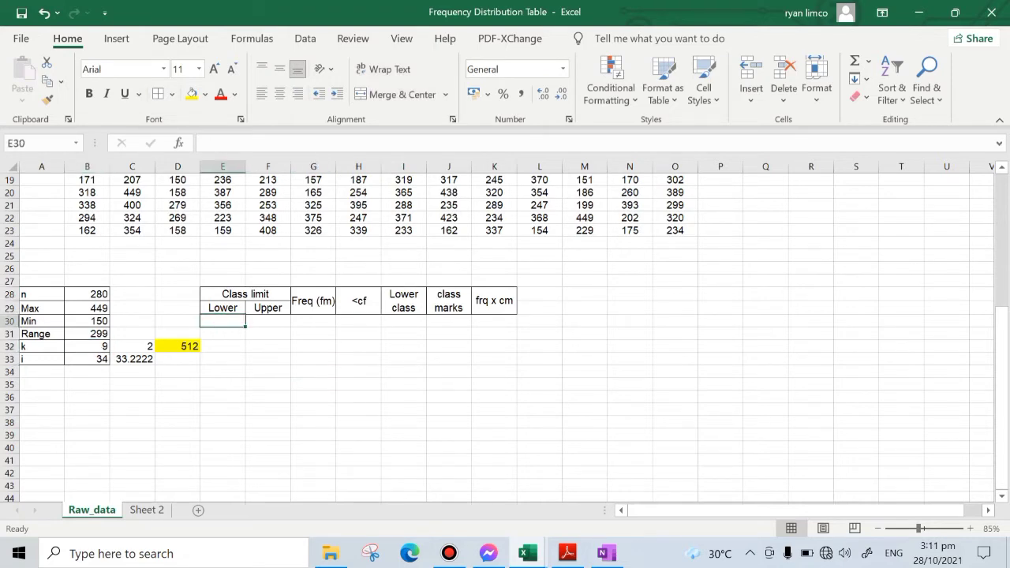
{"action": "left_click_drag", "start_coordinate": [223, 320], "coordinate": [223, 373]}
{"action": "left_click_drag", "start_coordinate": [229, 387], "coordinate": [497, 423]}
{"action": "left_click", "coordinate": [159, 93]}
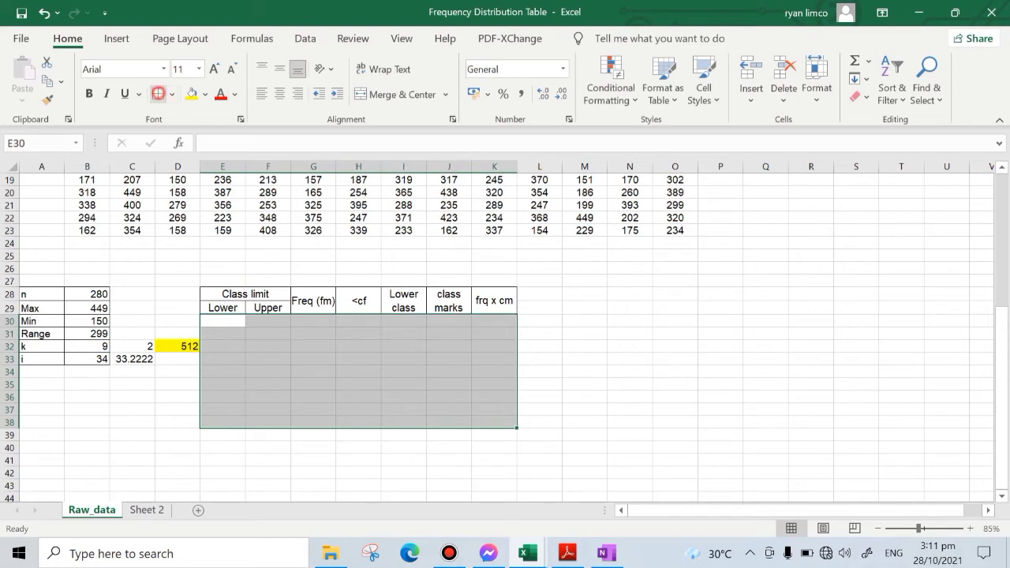
{"action": "left_click", "coordinate": [112, 516]}
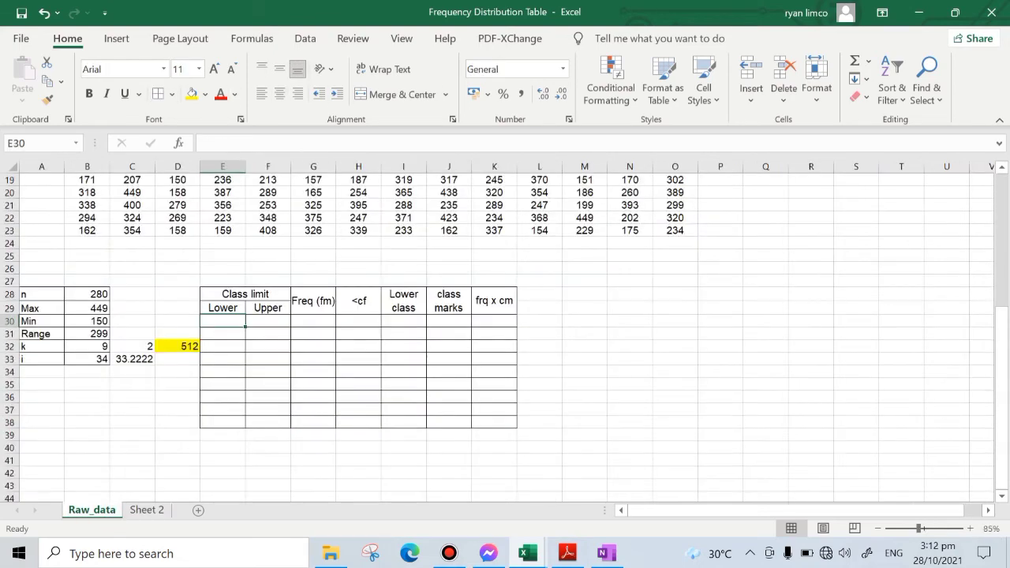
{"action": "left_click", "coordinate": [748, 354]}
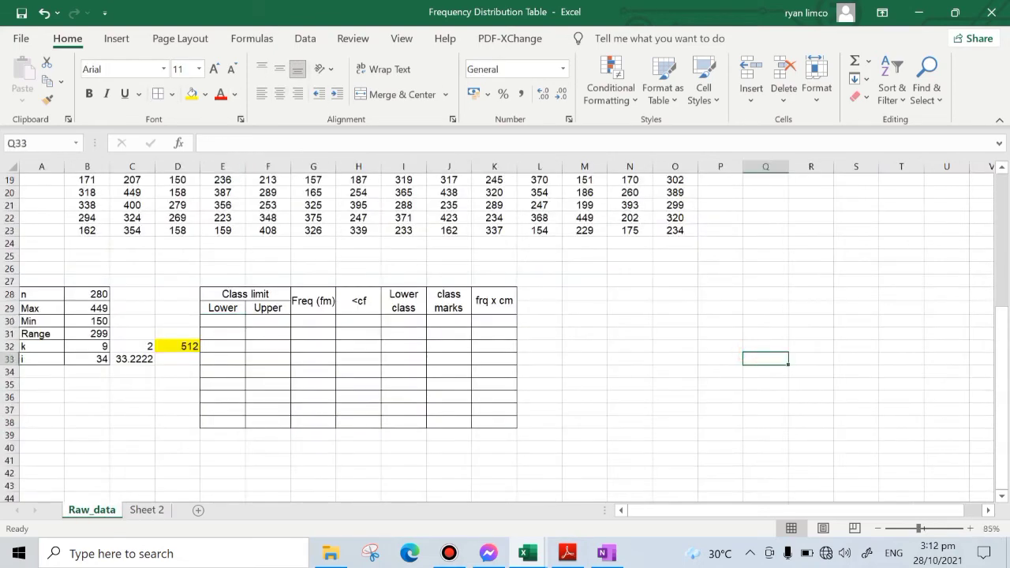
Set the first lower class limit in E30 to the minimum value with the formula =B30
{"action": "left_click", "coordinate": [221, 321]}
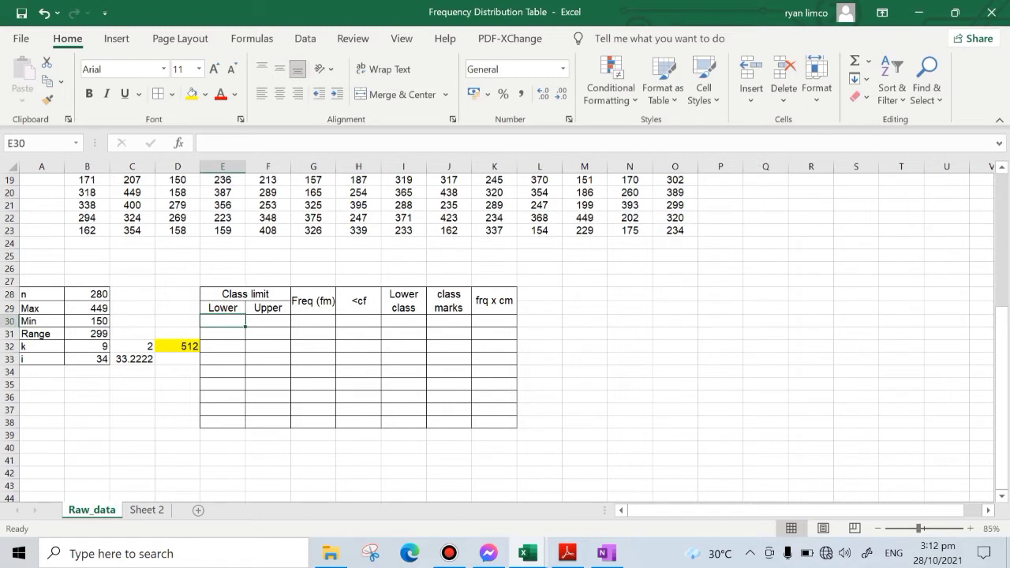
{"action": "type", "text": "="}
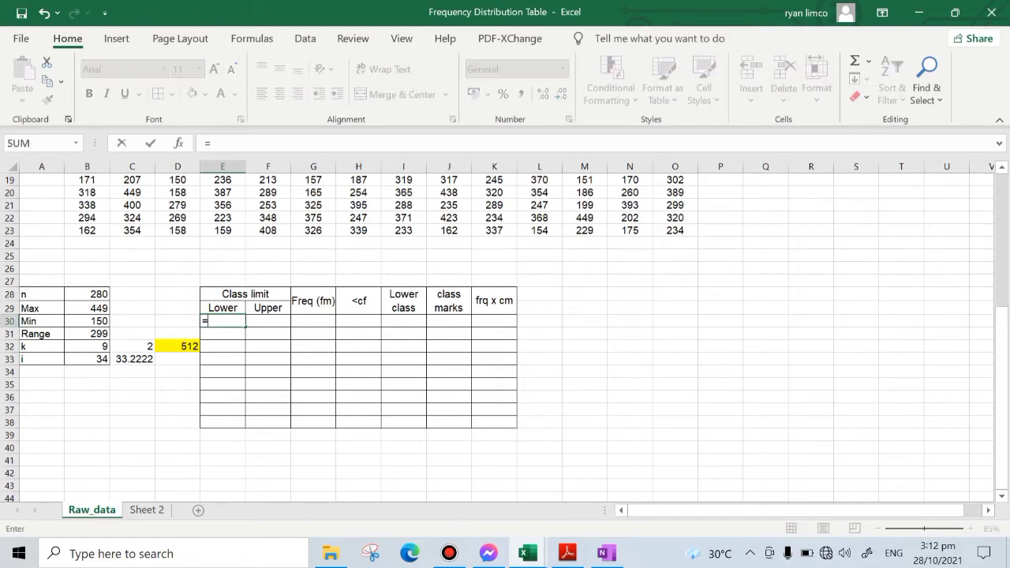
{"action": "left_click", "coordinate": [83, 320]}
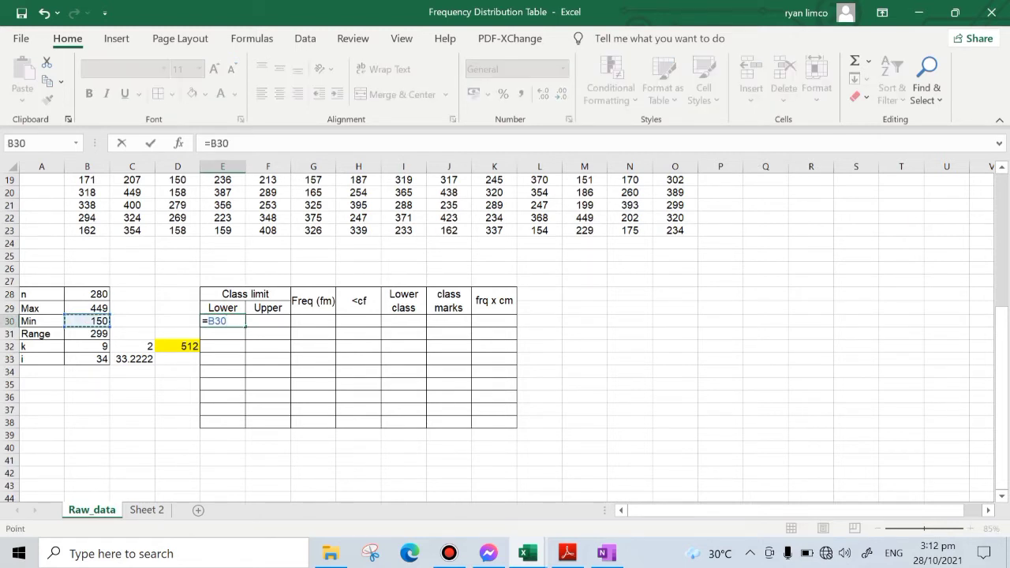
{"action": "key", "text": "Return"}
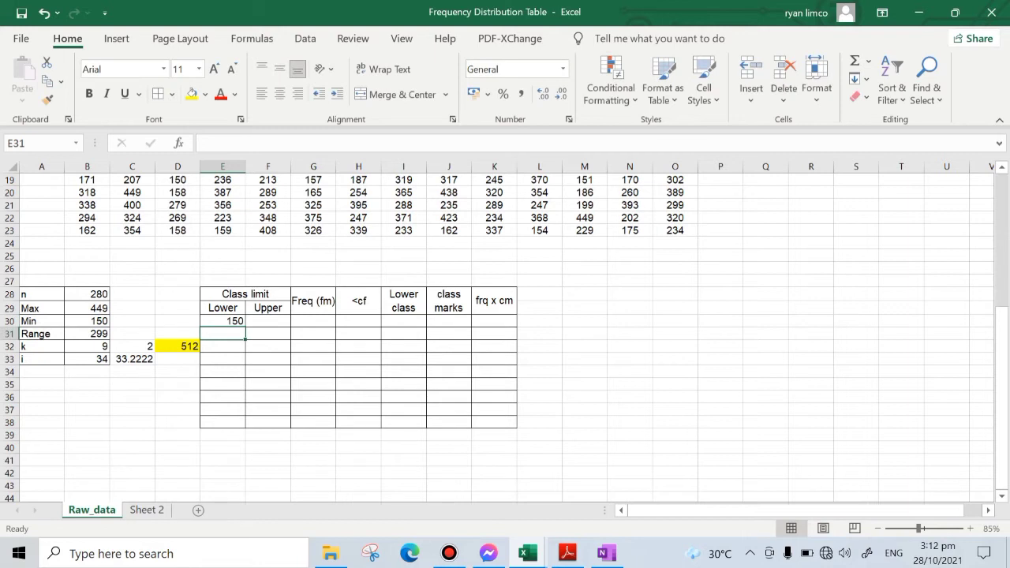
Center the contents of the frequency table body E30:K38 horizontally
{"action": "left_click", "coordinate": [222, 320]}
{"action": "left_click", "coordinate": [279, 93]}
{"action": "left_click", "coordinate": [301, 346]}
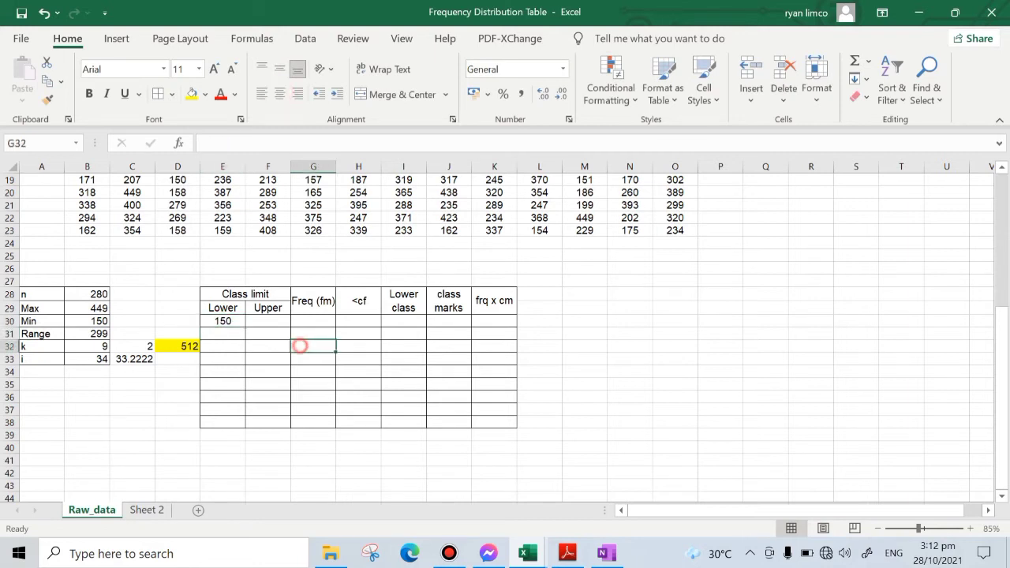
{"action": "left_click", "coordinate": [223, 321]}
{"action": "left_click_drag", "start_coordinate": [223, 321], "coordinate": [494, 422]}
{"action": "left_click", "coordinate": [279, 93]}
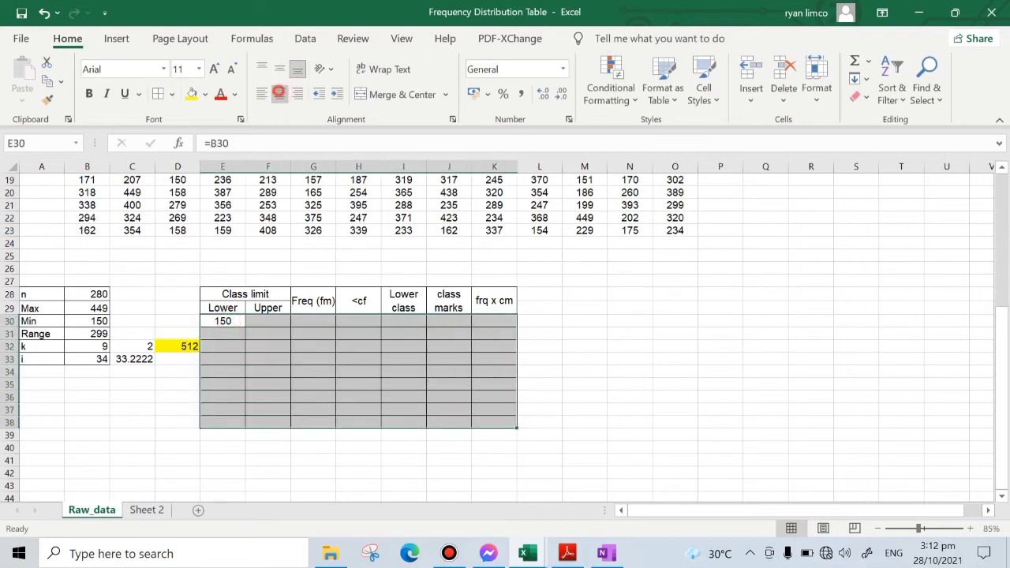
{"action": "left_click", "coordinate": [658, 320]}
Calculate the remaining lower class limits by entering =E30+$B$33 in E31 and filling it down to E38
{"action": "left_click", "coordinate": [267, 319]}
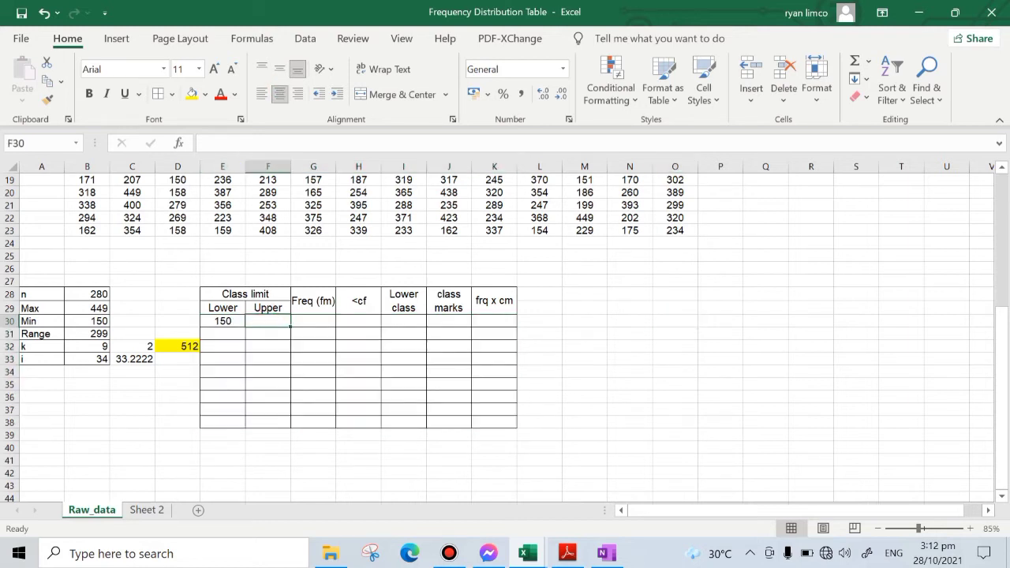
{"action": "left_click", "coordinate": [224, 333]}
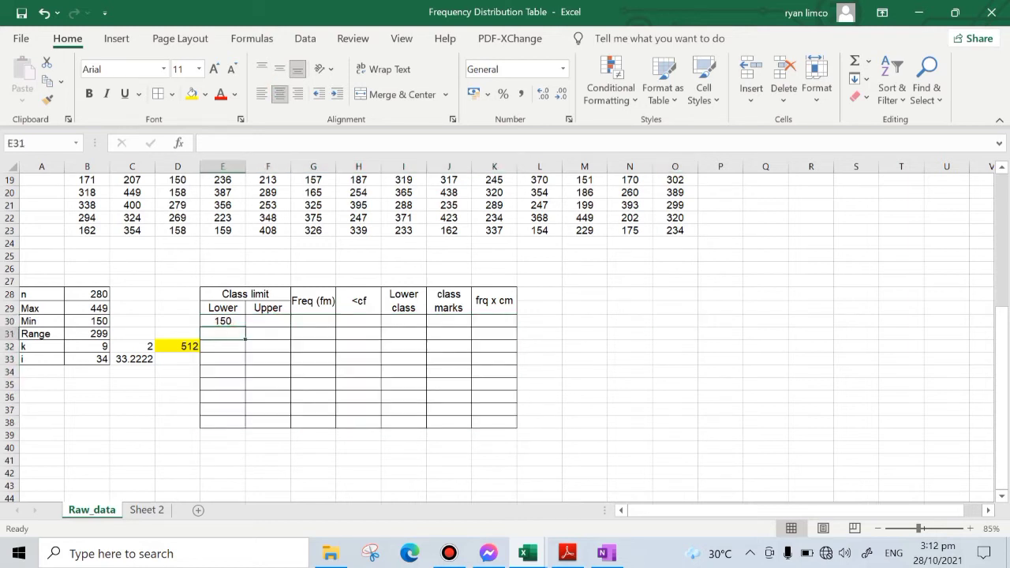
{"action": "left_click", "coordinate": [268, 320]}
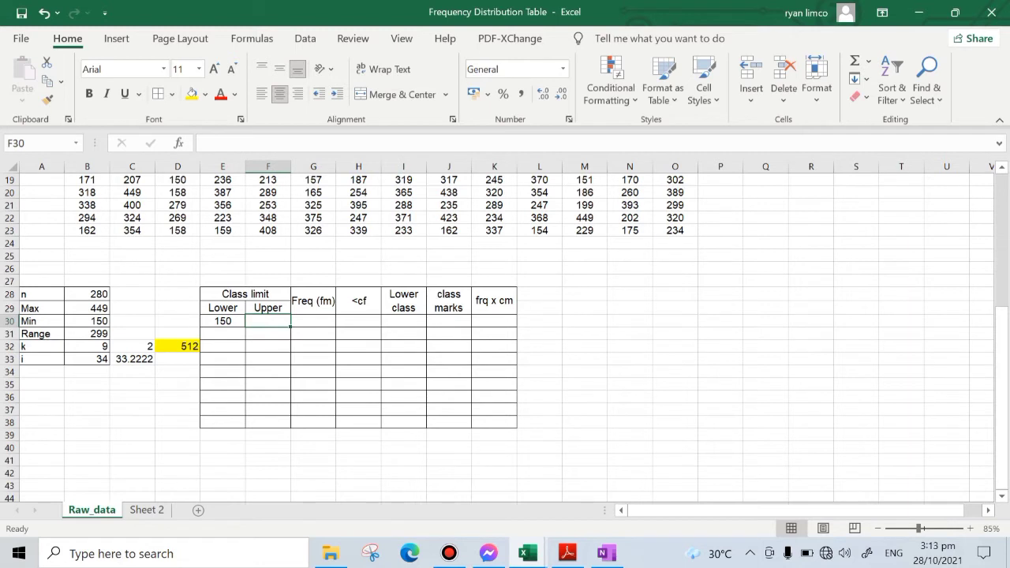
{"action": "left_click", "coordinate": [222, 333]}
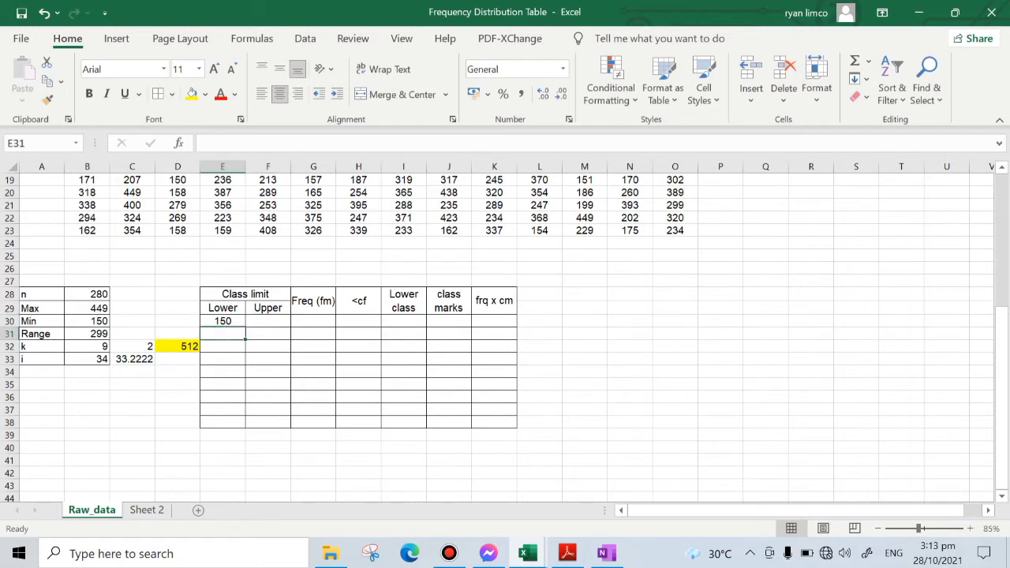
{"action": "type", "text": "="}
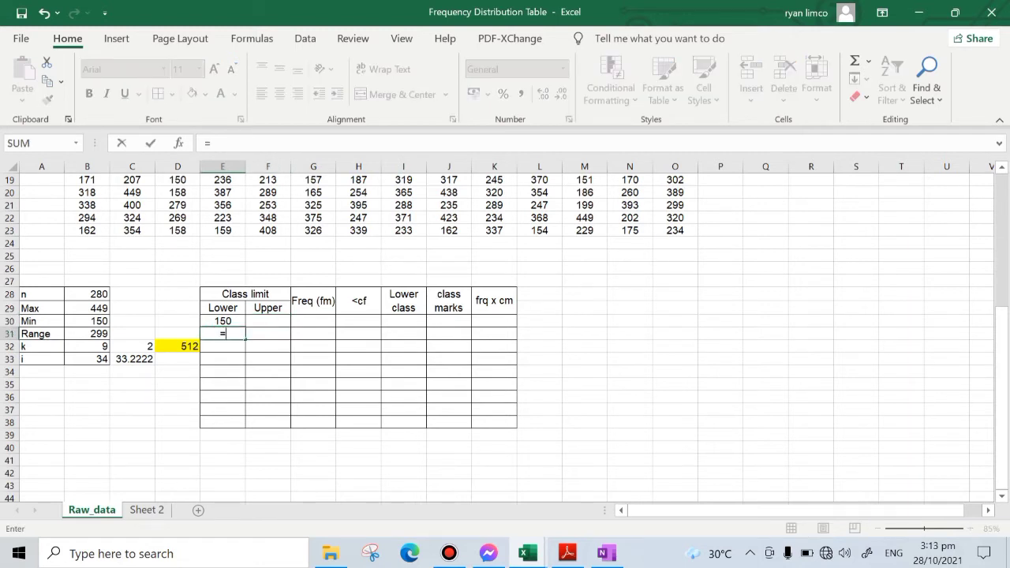
{"action": "left_click", "coordinate": [224, 320]}
{"action": "type", "text": "+"}
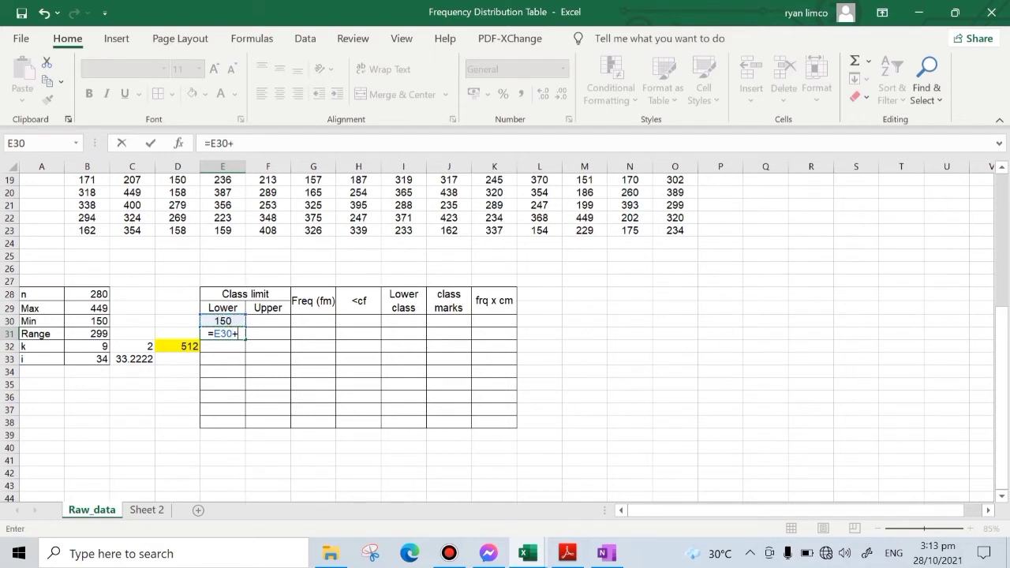
{"action": "left_click", "coordinate": [91, 359]}
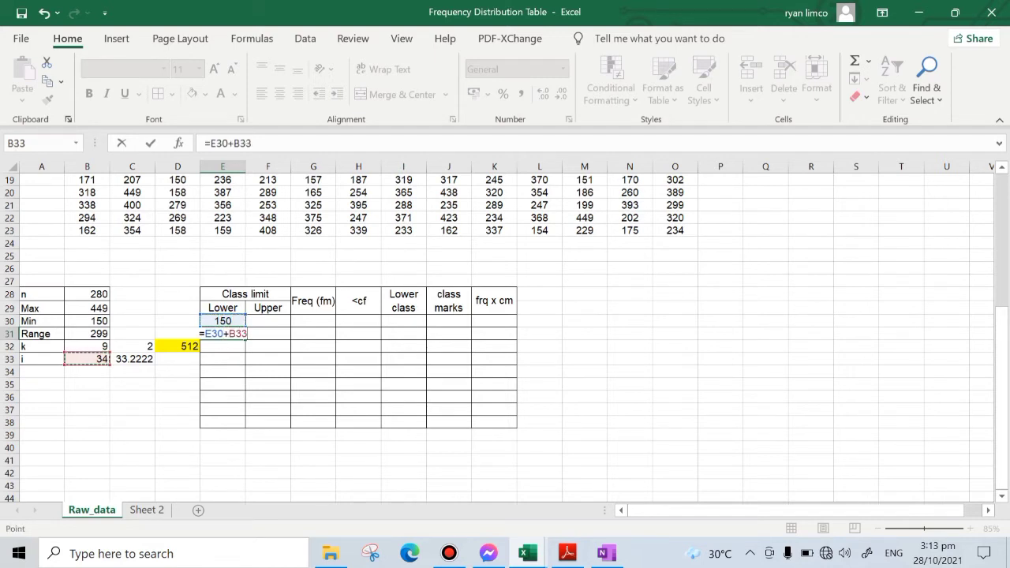
{"action": "key", "text": "F4"}
{"action": "key", "text": "Return"}
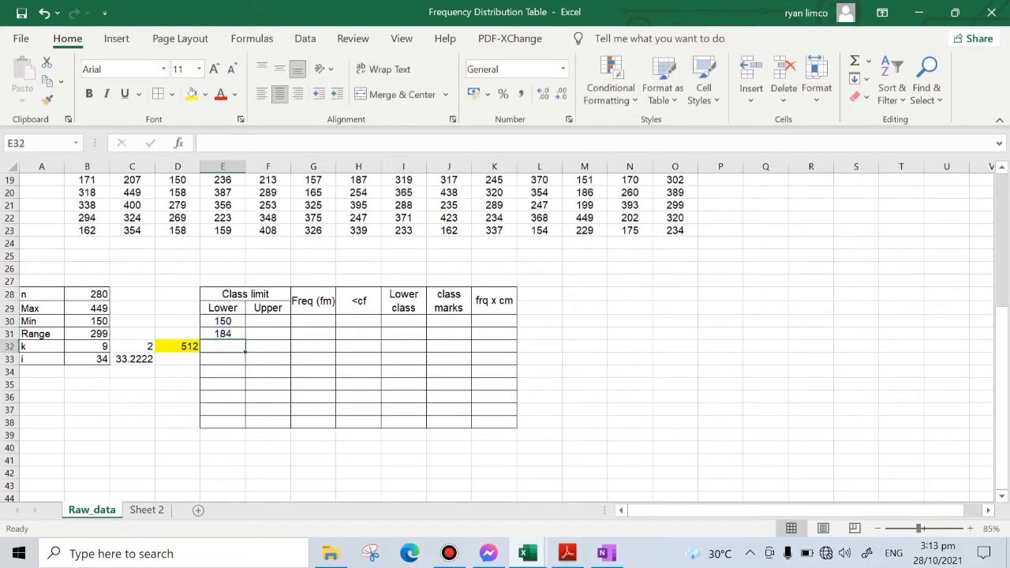
{"action": "left_click", "coordinate": [222, 334]}
{"action": "left_click_drag", "start_coordinate": [246, 340], "coordinate": [246, 428]}
Set the first upper class limit in F30 to one below the second lower limit with =E31-1
{"action": "left_click", "coordinate": [265, 321]}
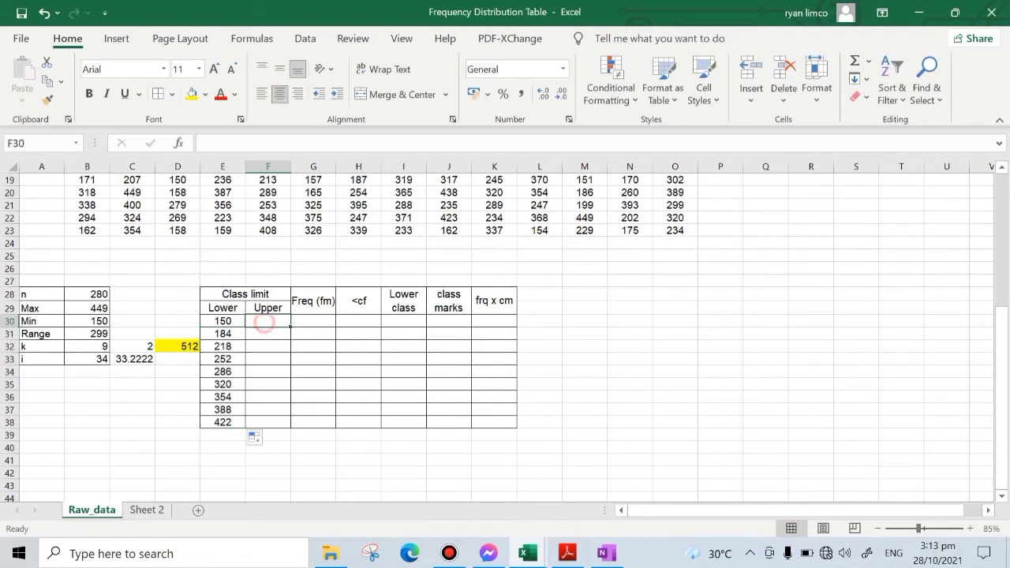
{"action": "type", "text": "="}
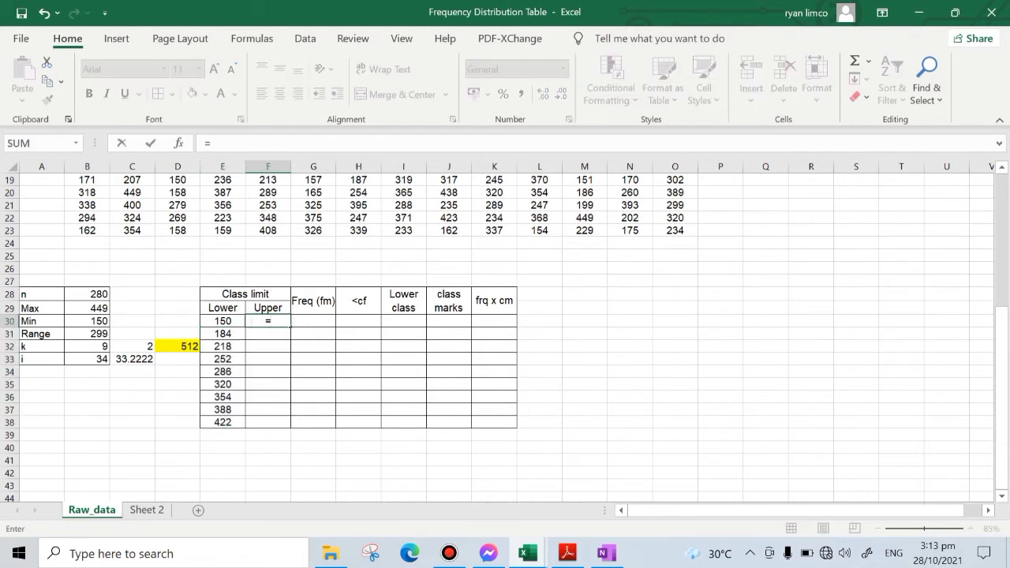
{"action": "left_click", "coordinate": [223, 334]}
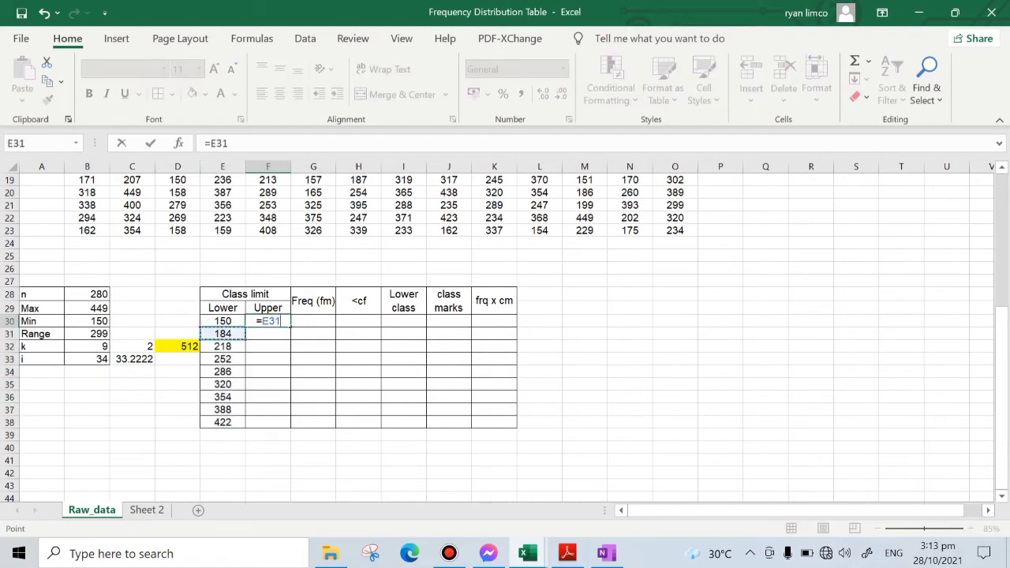
{"action": "type", "text": "-1"}
{"action": "key", "text": "Return"}
{"action": "left_click", "coordinate": [270, 323]}
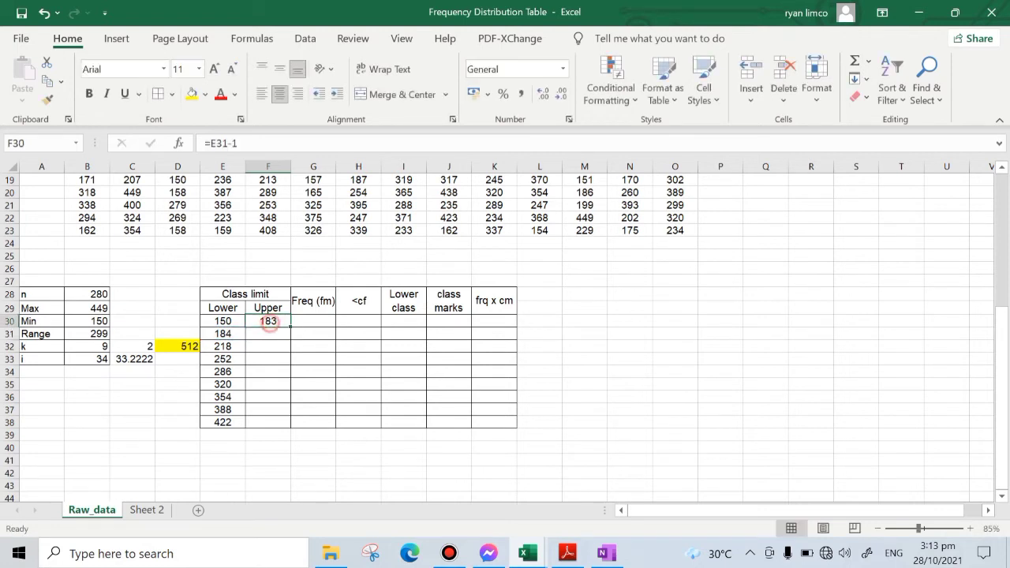
Calculate the remaining upper class limits by entering =F30+$B$33 in F31 and filling it down to F38
{"action": "left_click", "coordinate": [278, 334]}
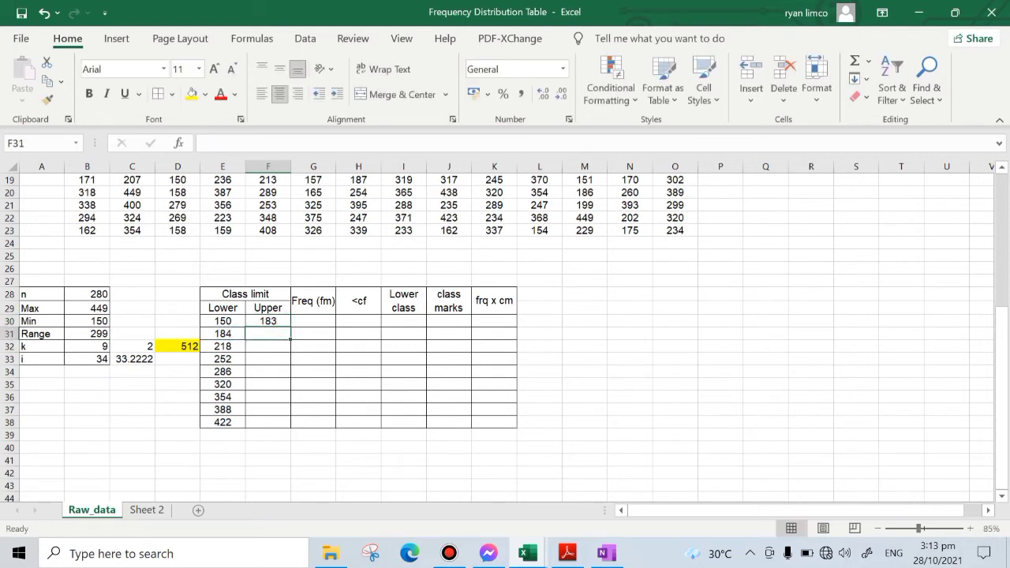
{"action": "type", "text": "="}
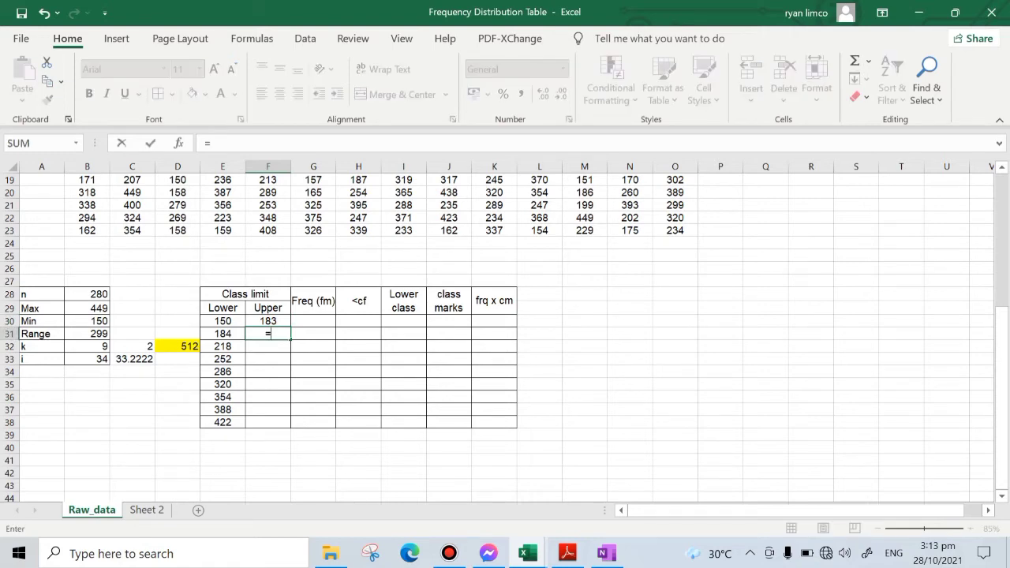
{"action": "left_click", "coordinate": [268, 321]}
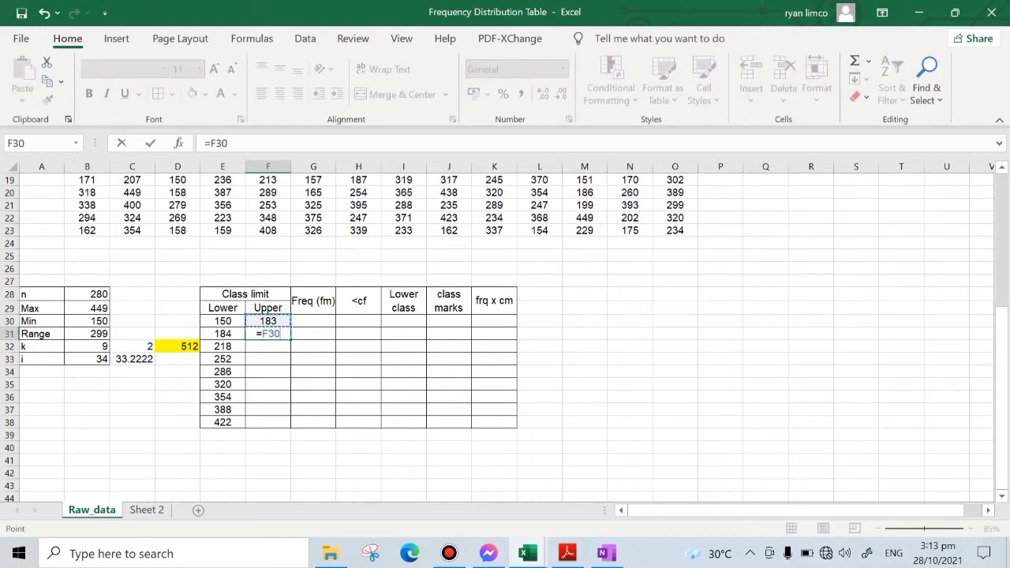
{"action": "type", "text": "+"}
{"action": "left_click", "coordinate": [87, 359]}
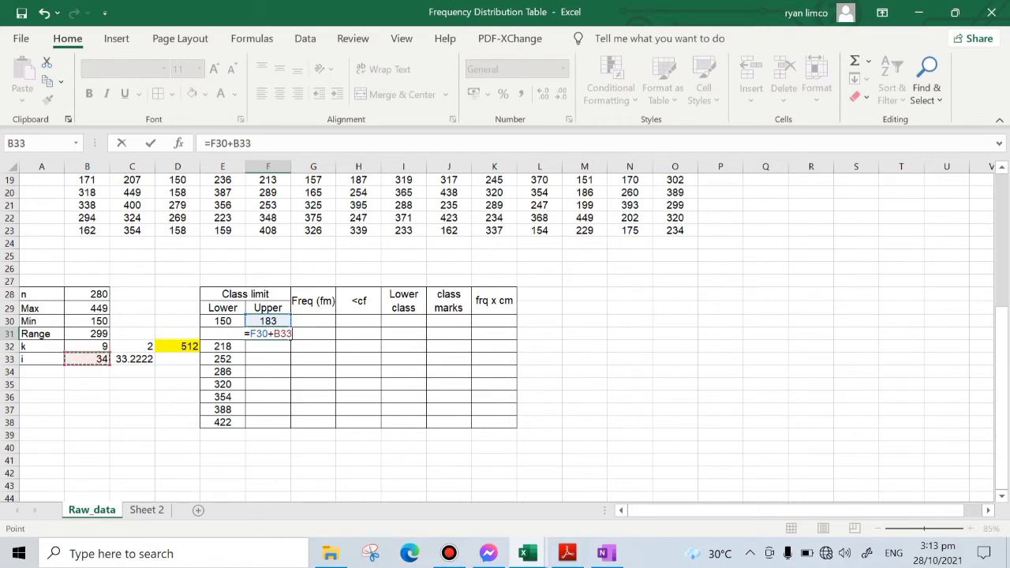
{"action": "key", "text": "F4"}
{"action": "key", "text": "Return"}
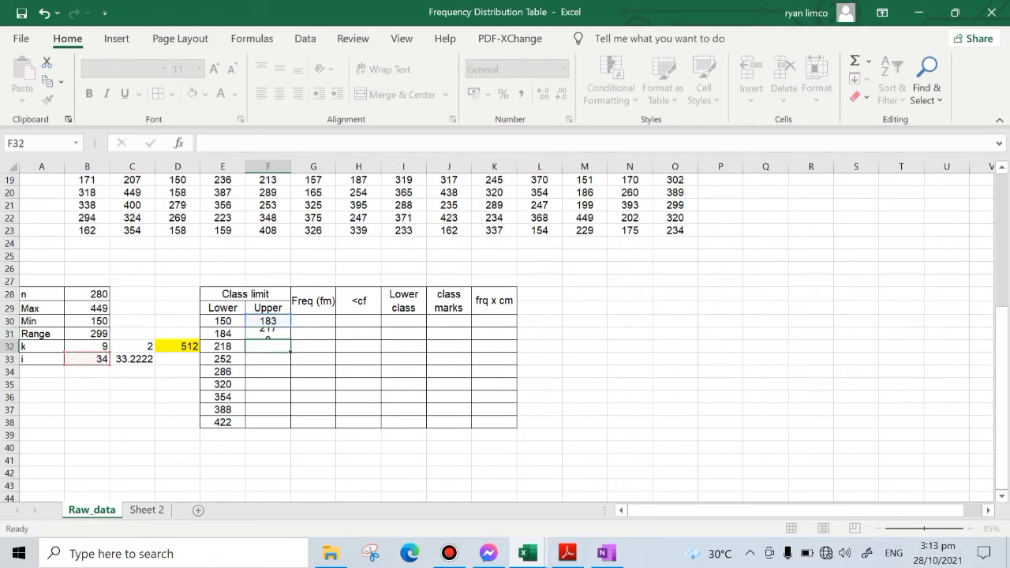
{"action": "left_click", "coordinate": [263, 333]}
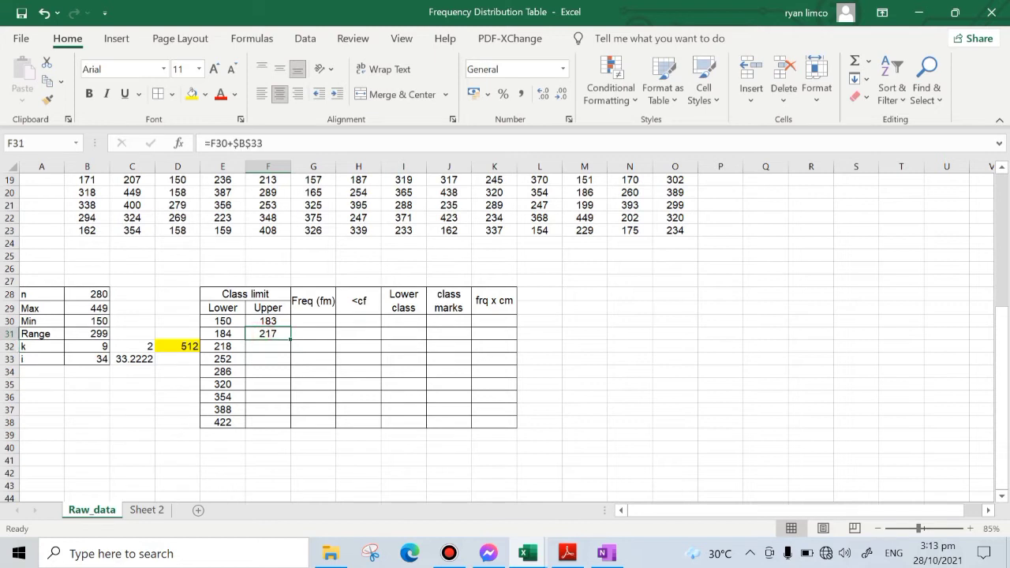
{"action": "left_click_drag", "start_coordinate": [291, 339], "coordinate": [280, 423]}
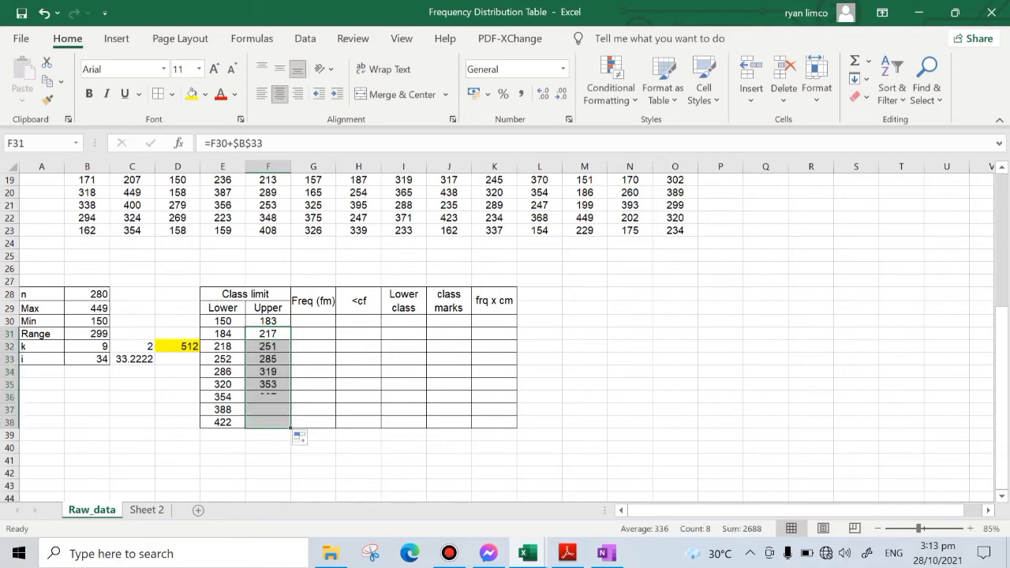
{"action": "left_click", "coordinate": [616, 371]}
{"action": "left_click", "coordinate": [476, 461]}
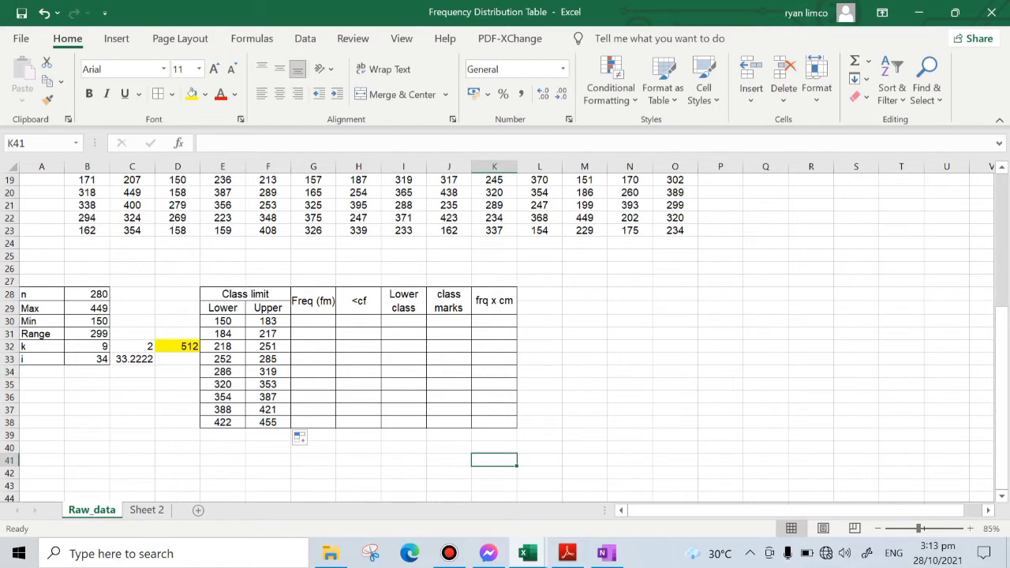
Examine the first class's lower and upper limits in E30:F30 against the raw data values above the table
{"action": "left_click", "coordinate": [236, 319]}
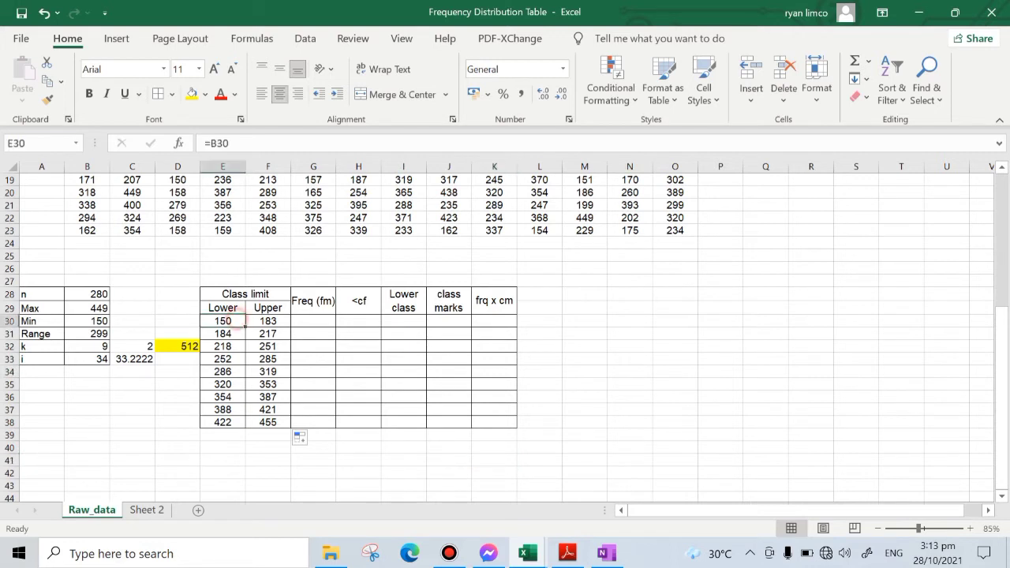
{"action": "left_click", "coordinate": [271, 322]}
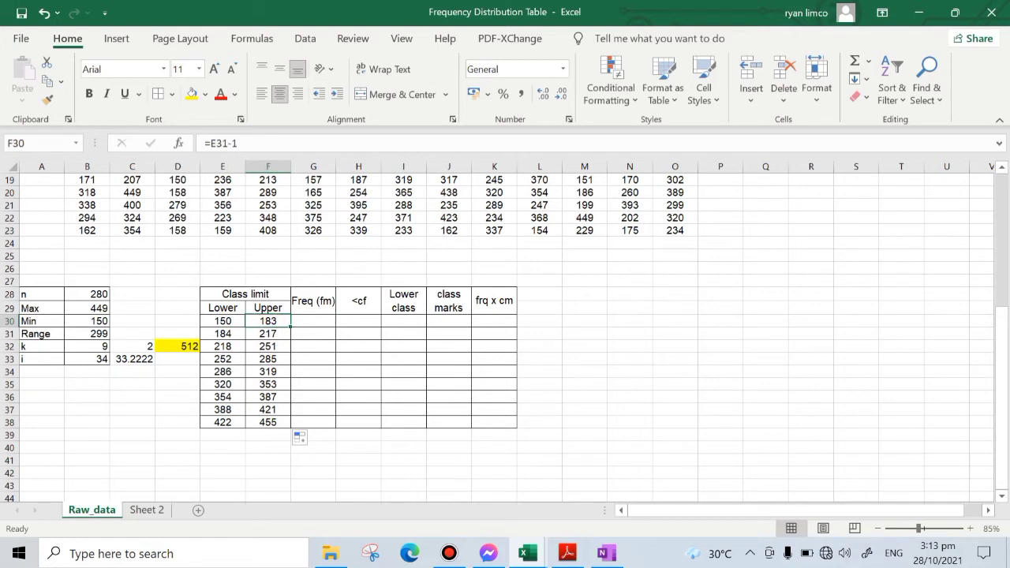
{"action": "left_click", "coordinate": [674, 346]}
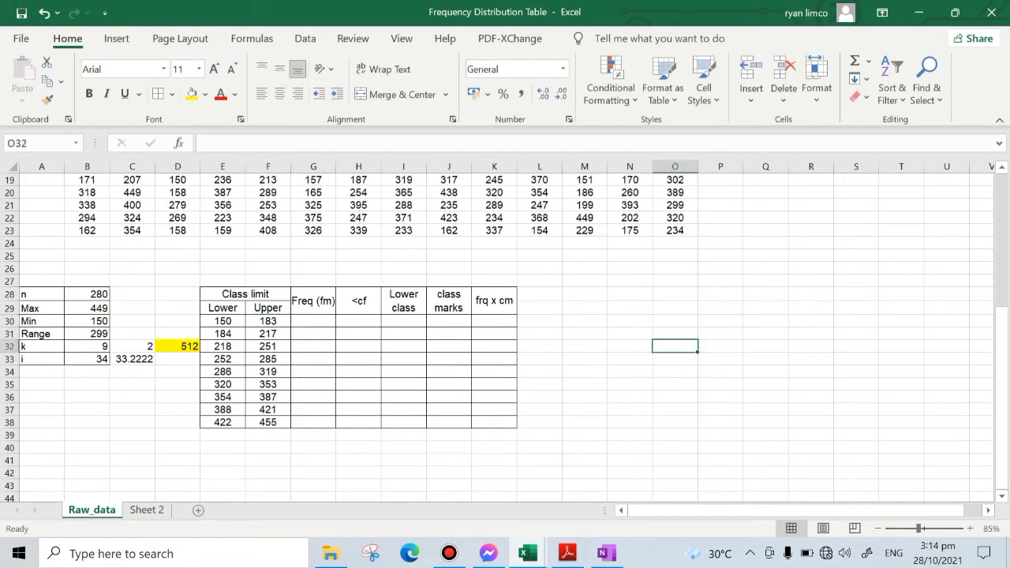
{"action": "scroll", "coordinate": [505, 339], "scroll_direction": "up", "scroll_amount": 6}
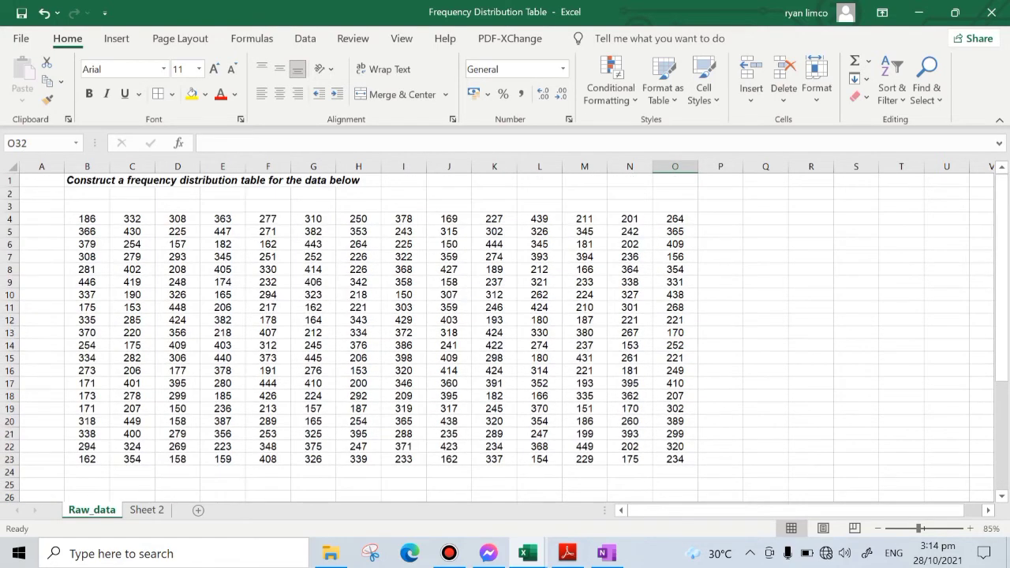
{"action": "scroll", "coordinate": [505, 339], "scroll_direction": "down", "scroll_amount": 4}
{"action": "scroll", "coordinate": [505, 339], "scroll_direction": "down", "scroll_amount": 2}
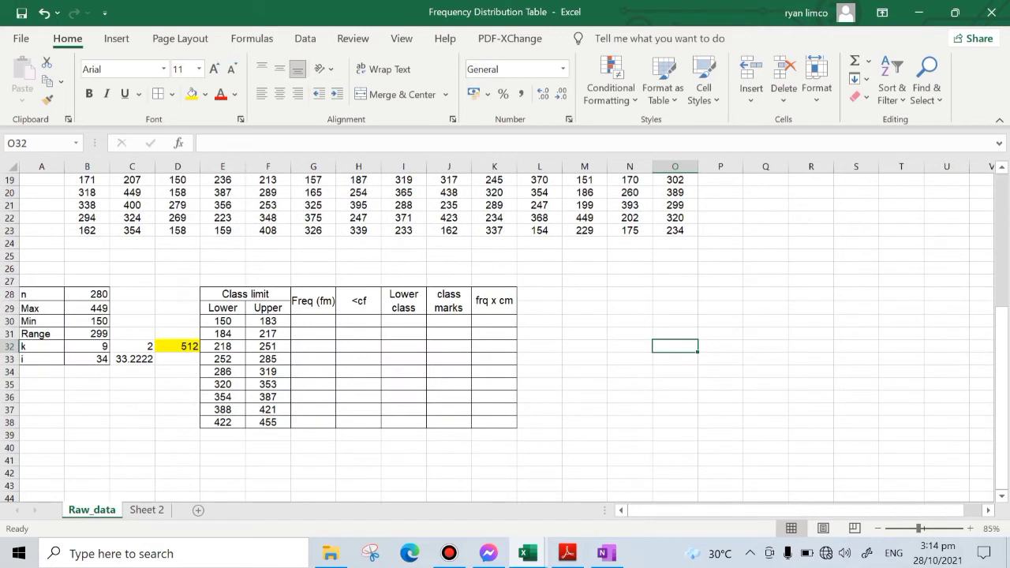
{"action": "left_click", "coordinate": [237, 322]}
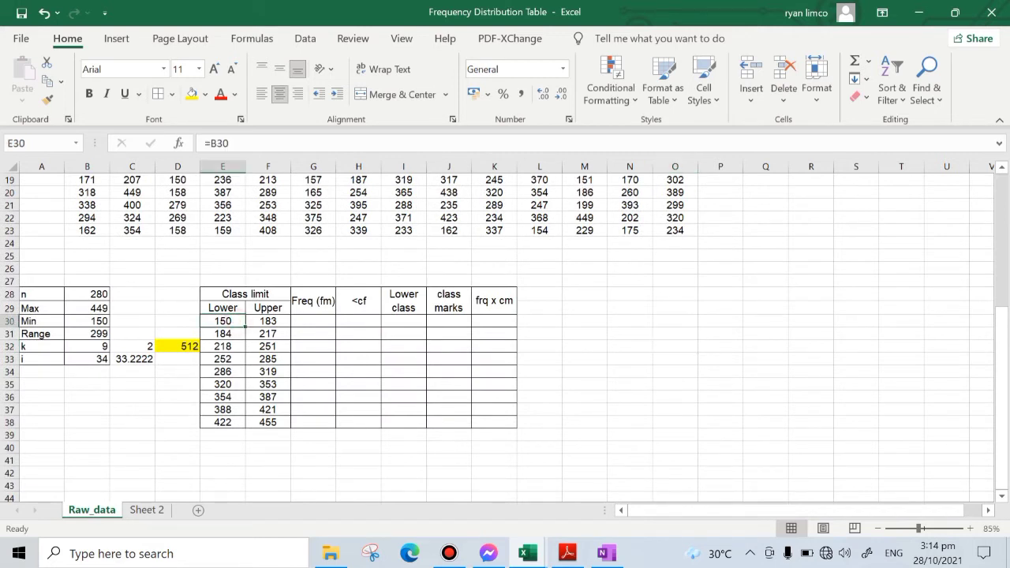
{"action": "left_click", "coordinate": [280, 321]}
{"action": "left_click", "coordinate": [318, 324]}
{"action": "left_click", "coordinate": [630, 347]}
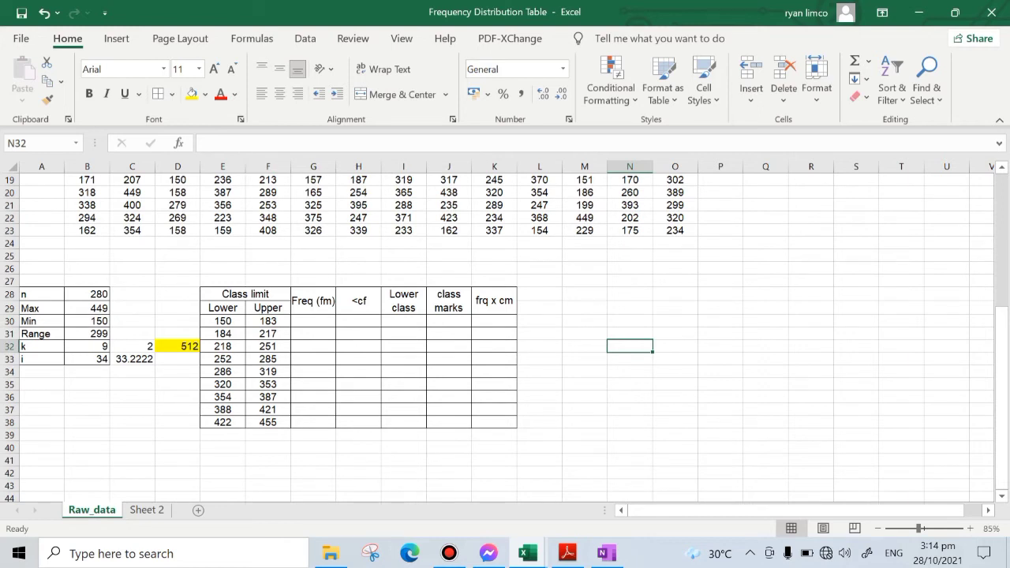
{"action": "left_click", "coordinate": [363, 323]}
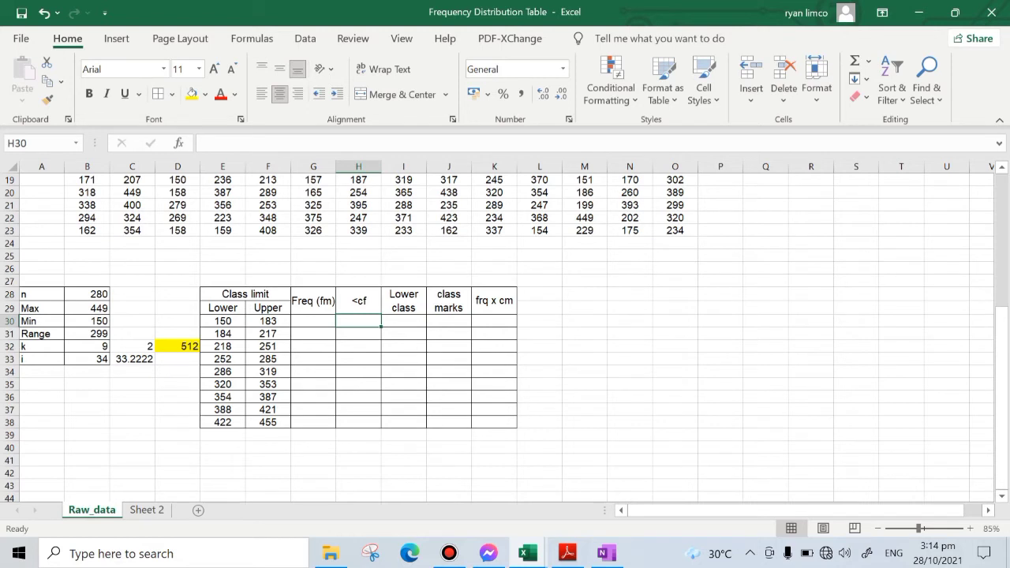
{"action": "type", "text": "="}
{"action": "left_click", "coordinate": [231, 335]}
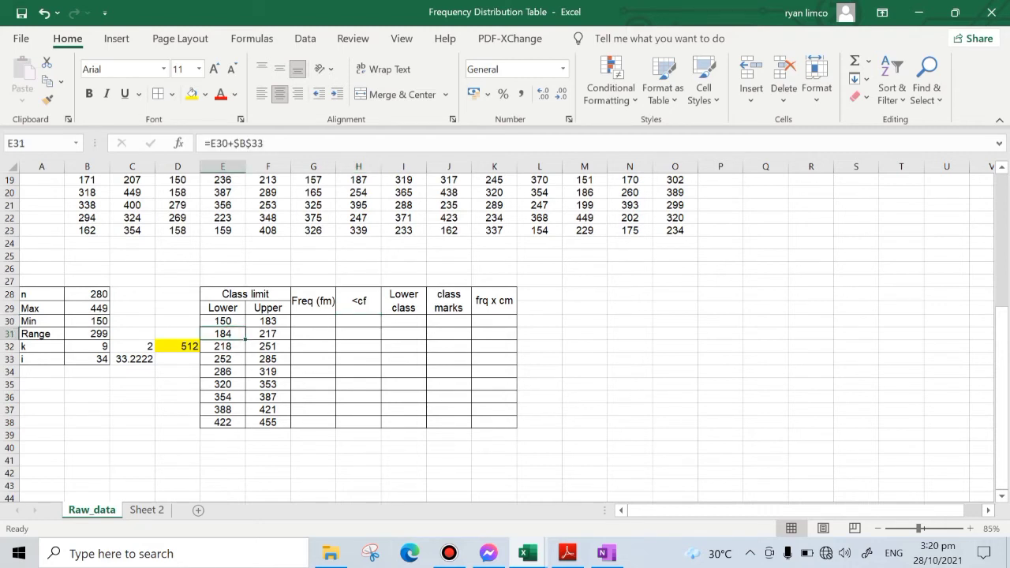
{"action": "left_click_drag", "start_coordinate": [236, 321], "coordinate": [270, 321]}
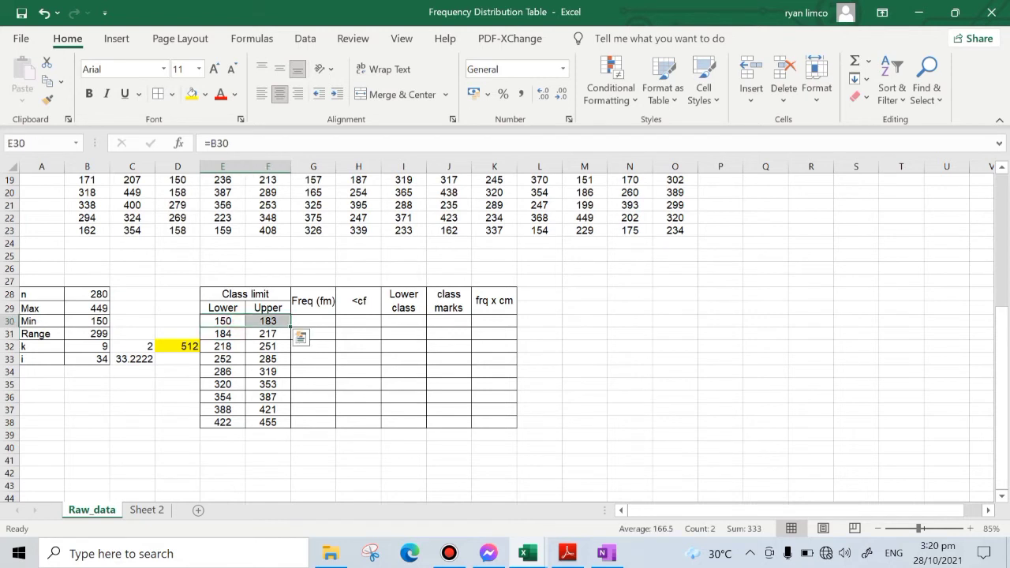
Count the data values below 184 for the first class's cumulative frequency by entering =COUNTIF($B$4:$O$23,"<184") in H30
{"action": "left_click", "coordinate": [363, 320]}
{"action": "scroll", "coordinate": [363, 320], "scroll_direction": "up", "scroll_amount": 1}
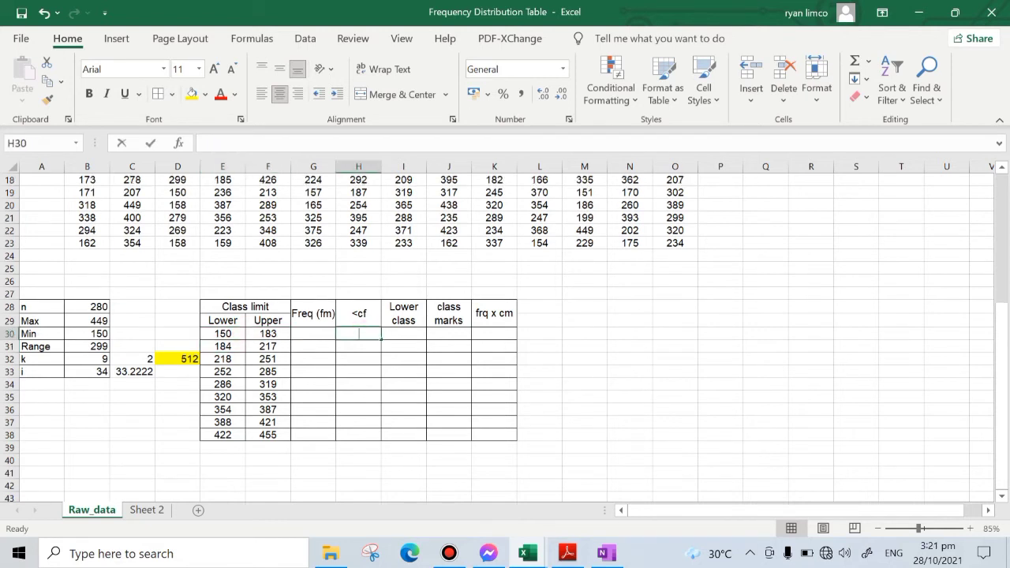
{"action": "type", "text": "=countif"}
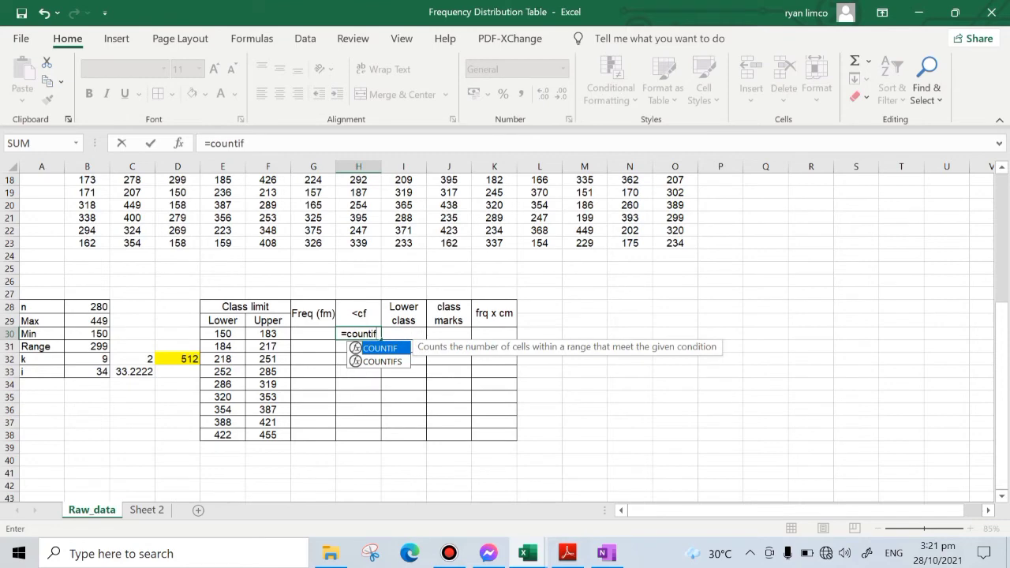
{"action": "type", "text": "("}
{"action": "scroll", "coordinate": [505, 339], "scroll_direction": "up", "scroll_amount": 3}
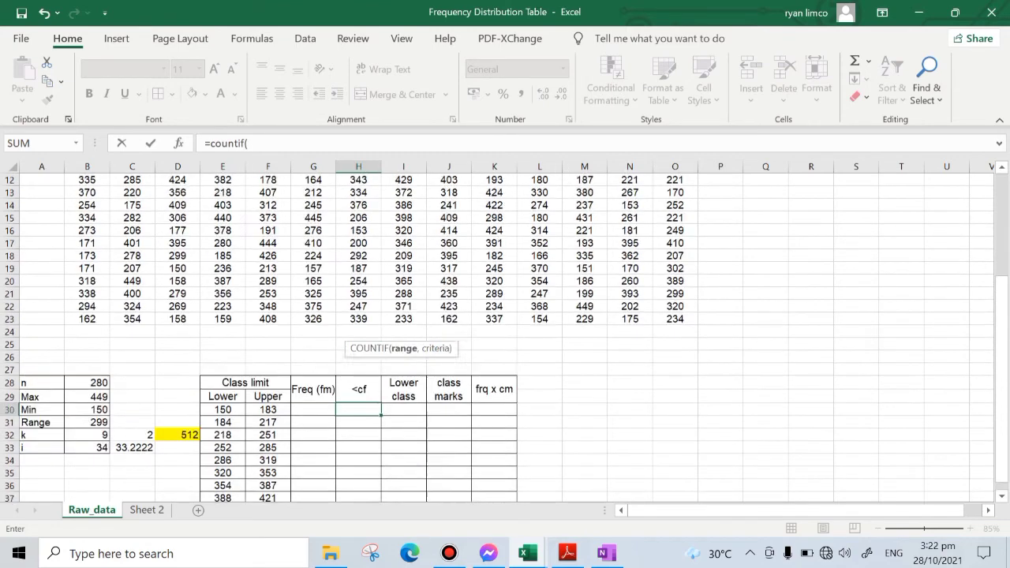
{"action": "scroll", "coordinate": [355, 315], "scroll_direction": "up", "scroll_amount": 2}
{"action": "left_click_drag", "start_coordinate": [86, 191], "coordinate": [675, 434]}
{"action": "scroll", "coordinate": [675, 434], "scroll_direction": "down", "scroll_amount": 3}
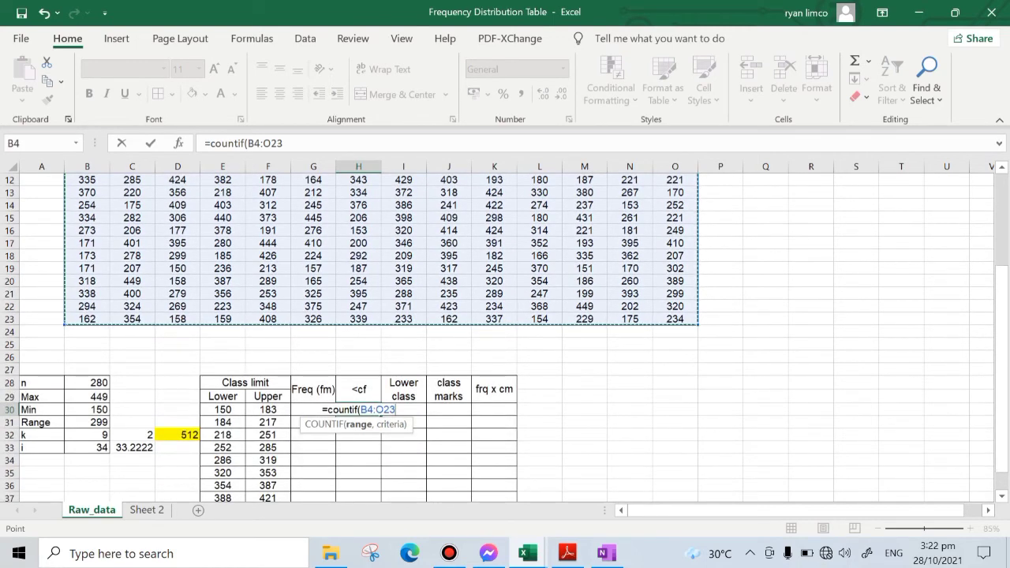
{"action": "key", "text": "F4"}
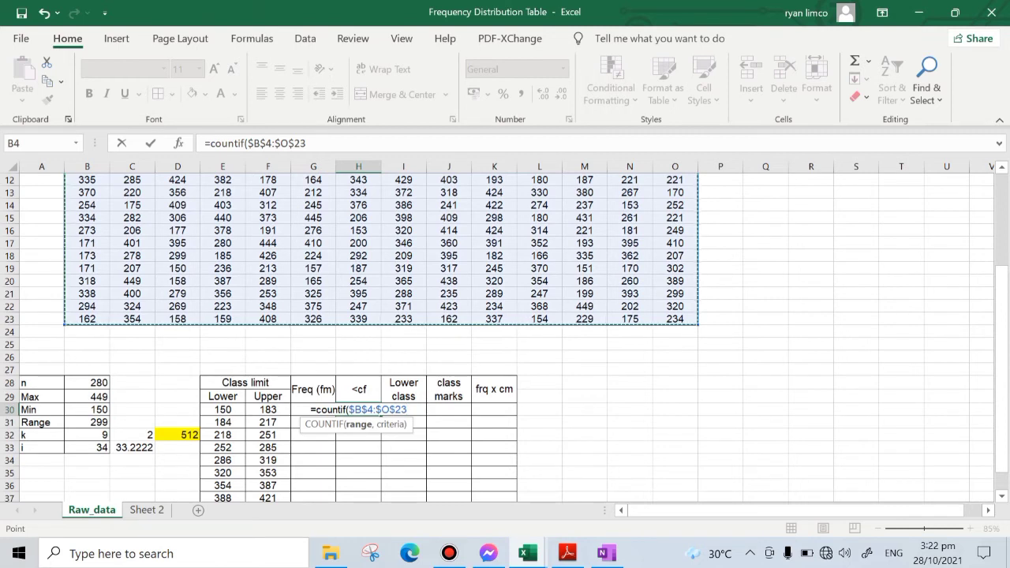
{"action": "type", "text": ","}
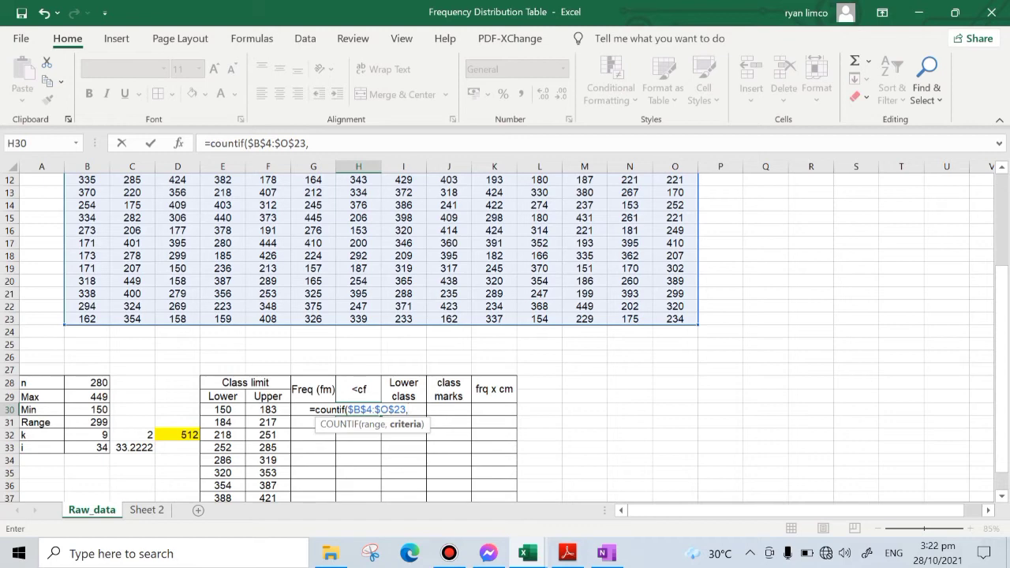
{"action": "type", "text": "\""}
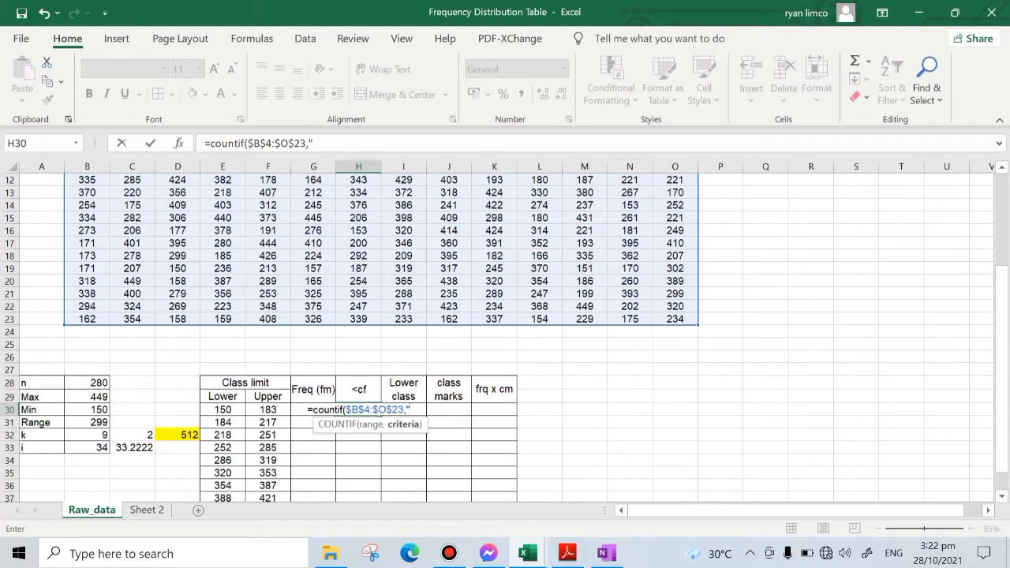
{"action": "type", "text": "<"}
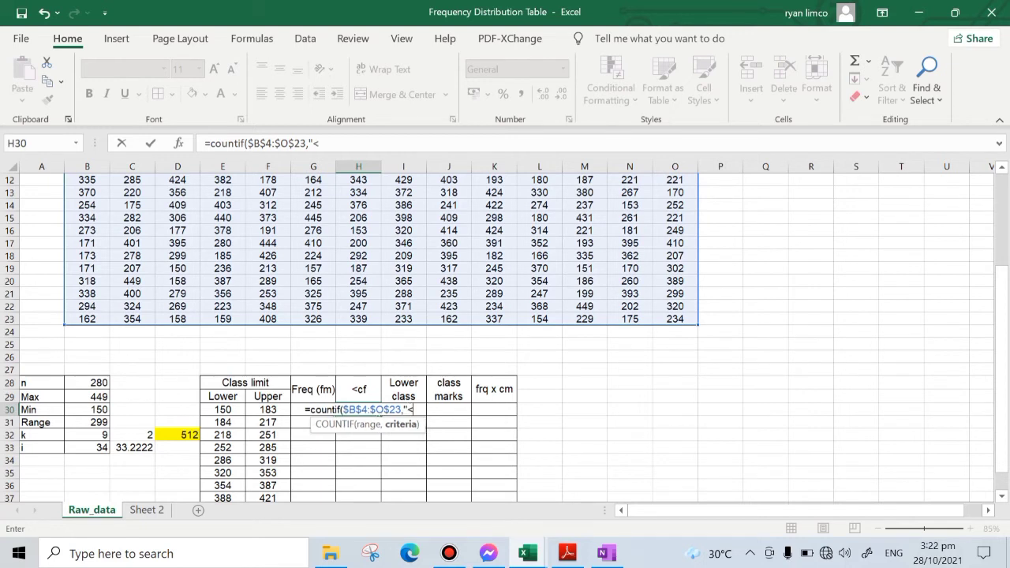
{"action": "type", "text": "1"}
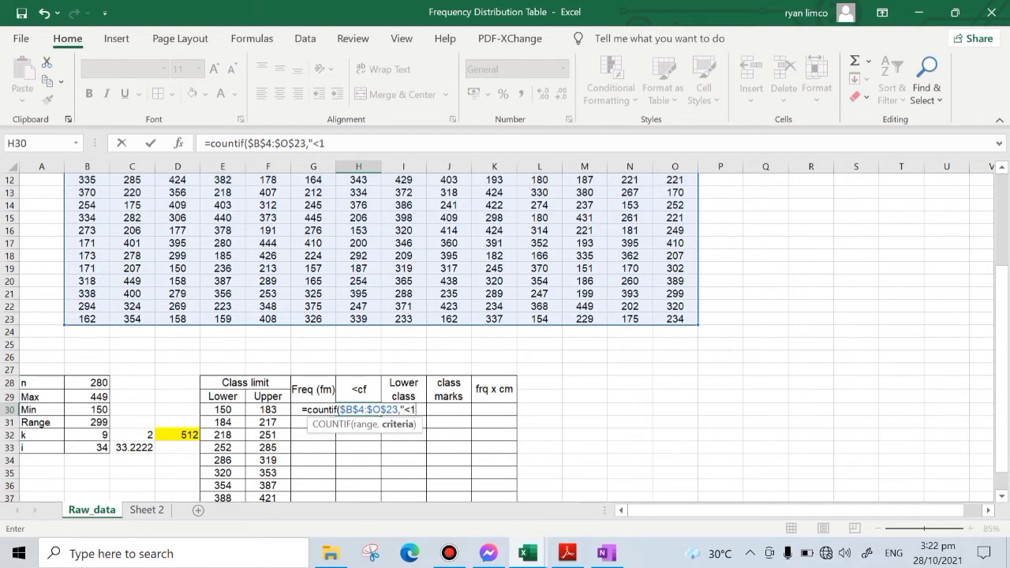
{"action": "type", "text": "84"}
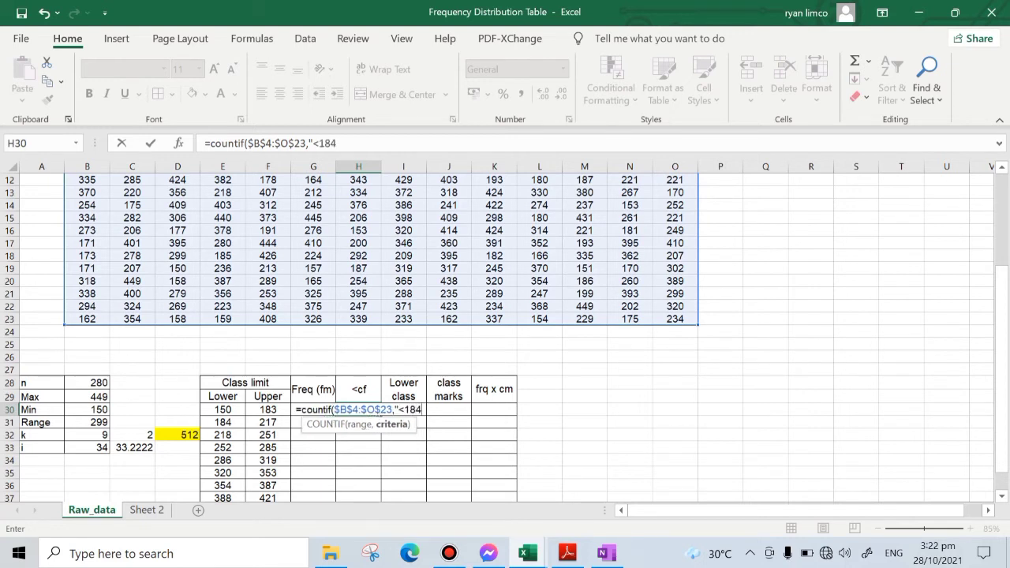
{"action": "type", "text": "\""}
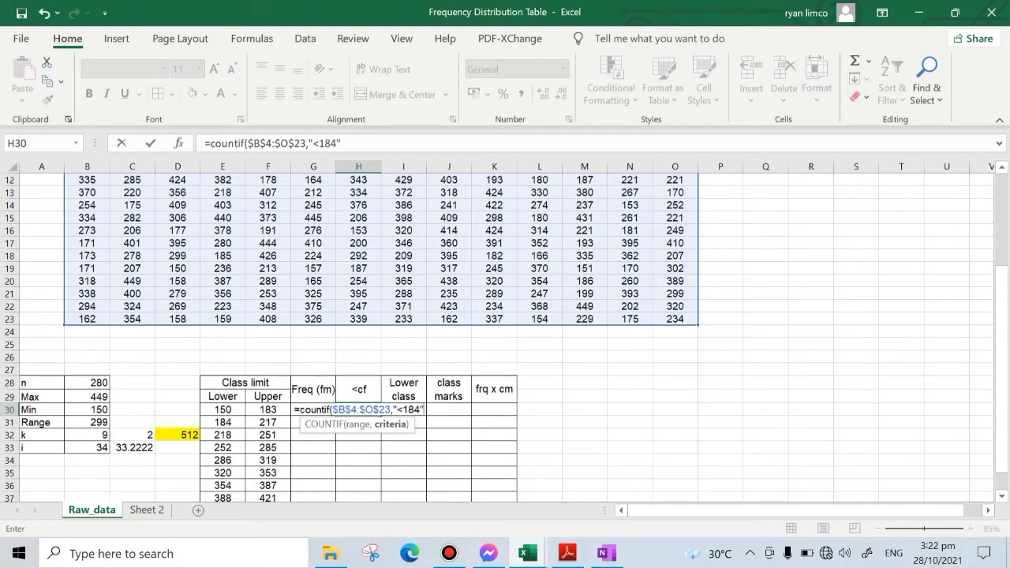
{"action": "type", "text": ")"}
{"action": "key", "text": "Return"}
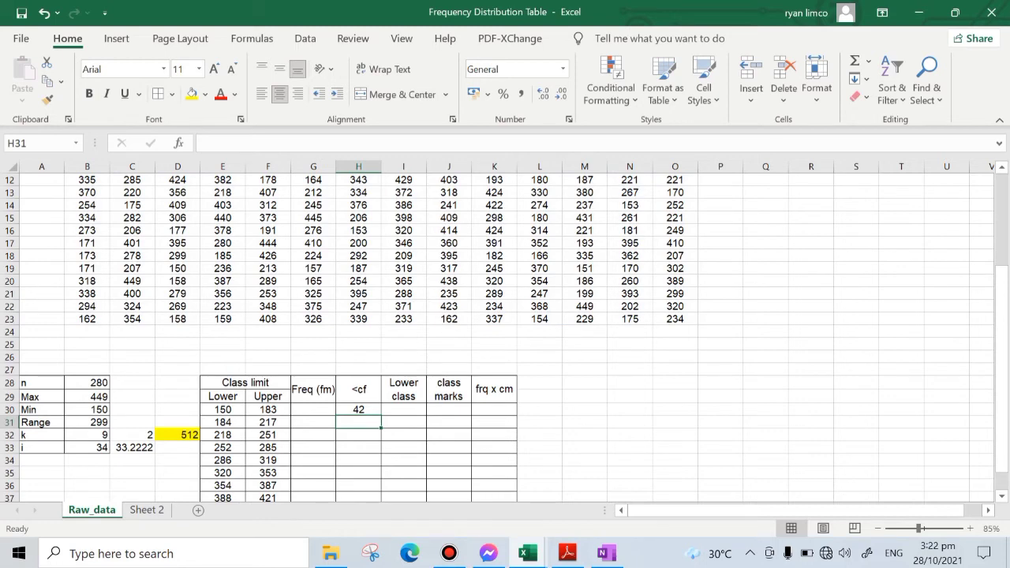
Fill the COUNTIF formula from H30 down the <cf column to H38
{"action": "left_click", "coordinate": [349, 411]}
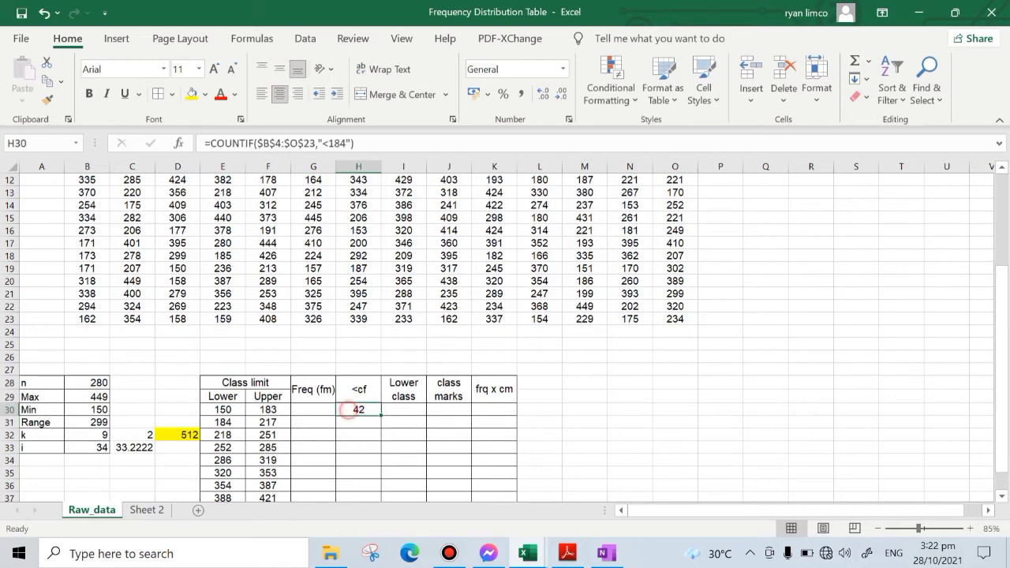
{"action": "scroll", "coordinate": [349, 410], "scroll_direction": "down", "scroll_amount": 2}
{"action": "left_click_drag", "start_coordinate": [381, 339], "coordinate": [381, 439]}
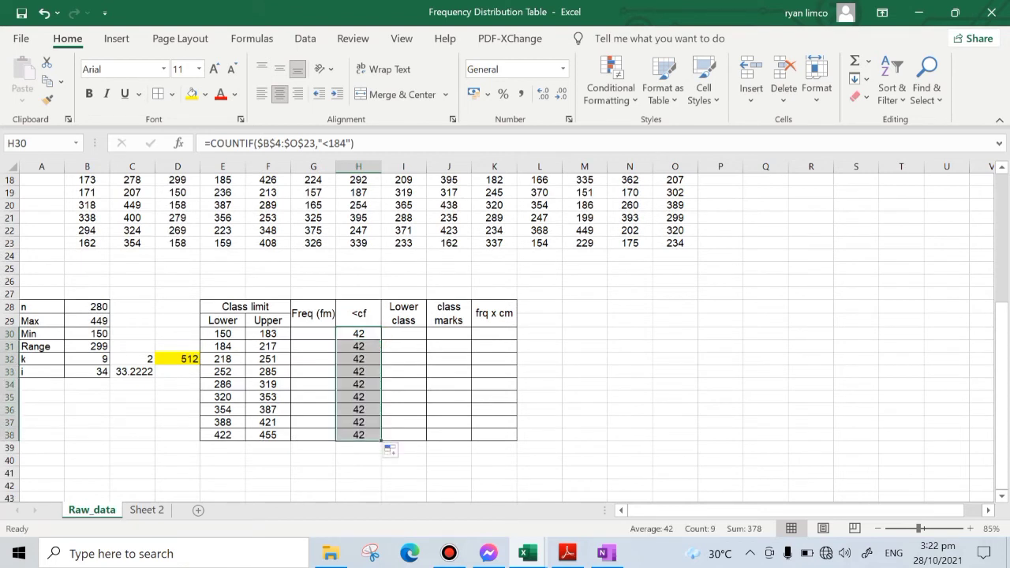
Change the COUNTIF criterion in H31 to "<218" for the second class's cumulative frequency
{"action": "left_click", "coordinate": [366, 348]}
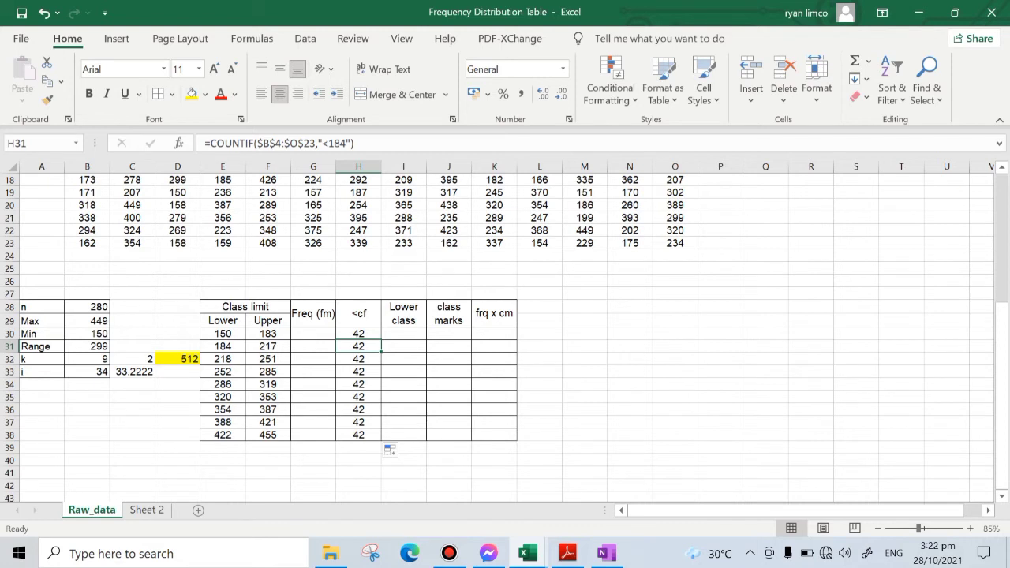
{"action": "left_click", "coordinate": [344, 144]}
{"action": "key", "text": "BackSpace"}
{"action": "key", "text": "BackSpace"}
{"action": "key", "text": "BackSpace"}
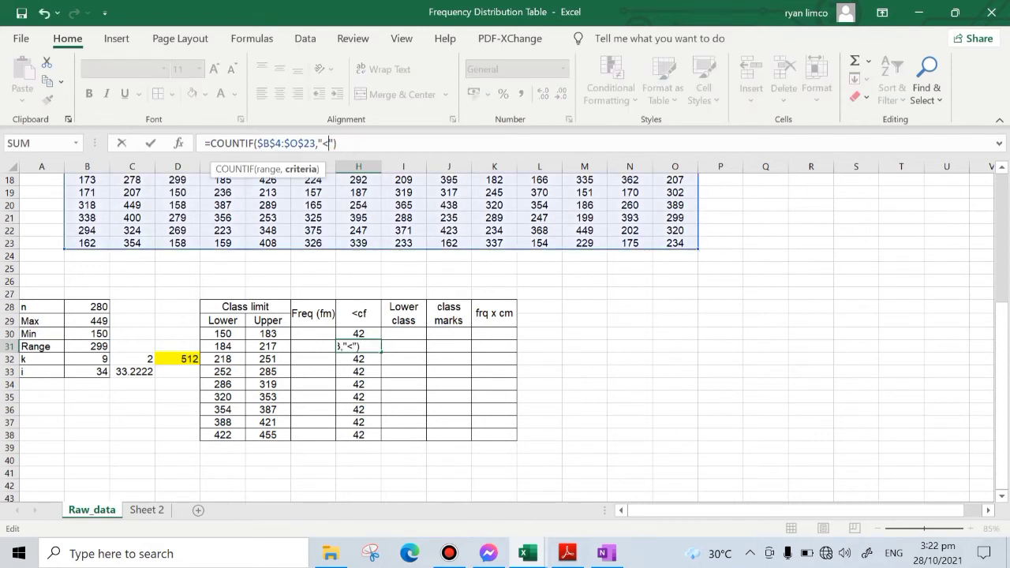
{"action": "type", "text": "218"}
{"action": "key", "text": "Return"}
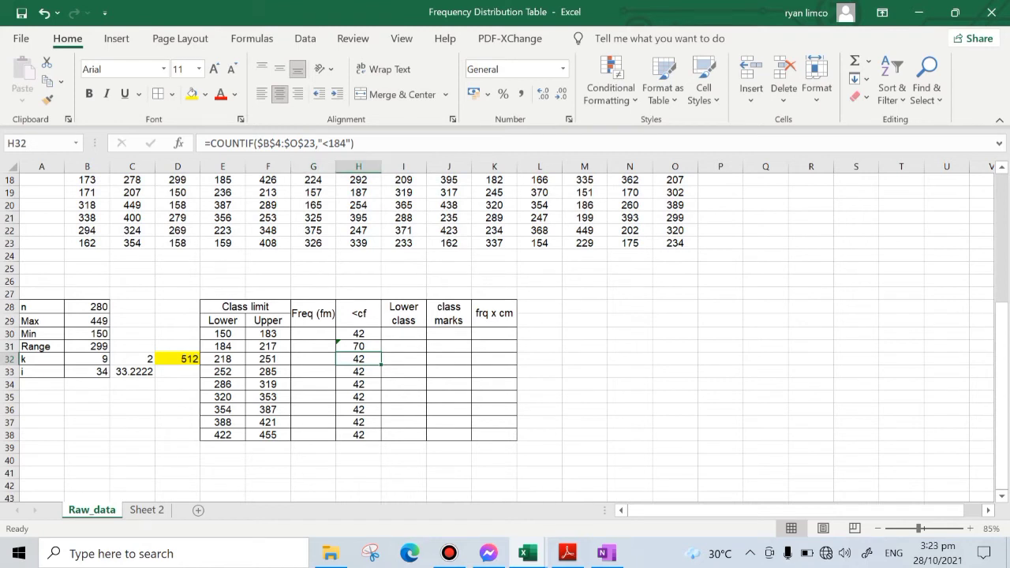
Change the COUNTIF criterion in H32 to "<252" for the third class's cumulative frequency
{"action": "left_click", "coordinate": [344, 144]}
{"action": "key", "text": "BackSpace"}
{"action": "key", "text": "BackSpace"}
{"action": "key", "text": "BackSpace"}
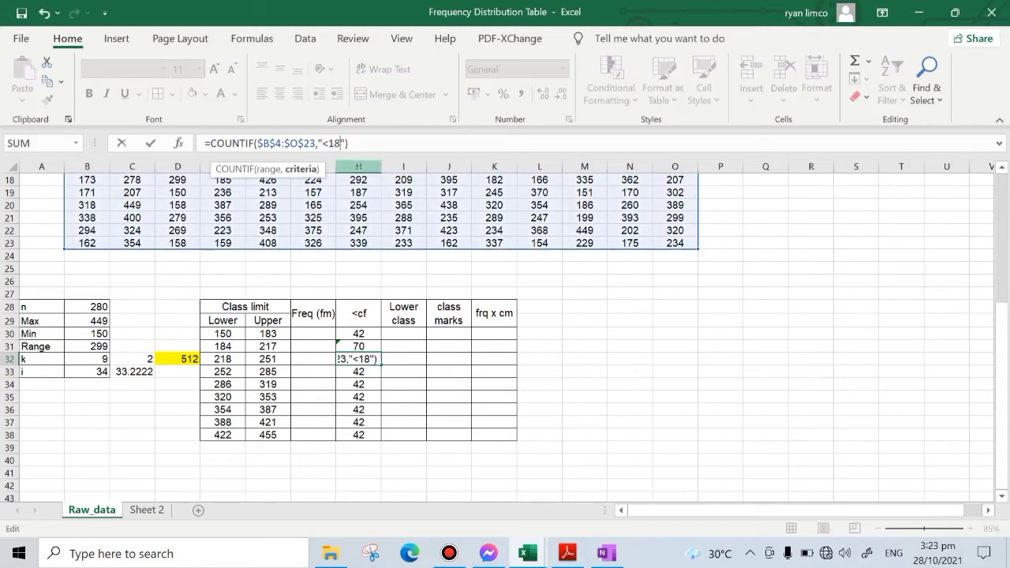
{"action": "type", "text": "252"}
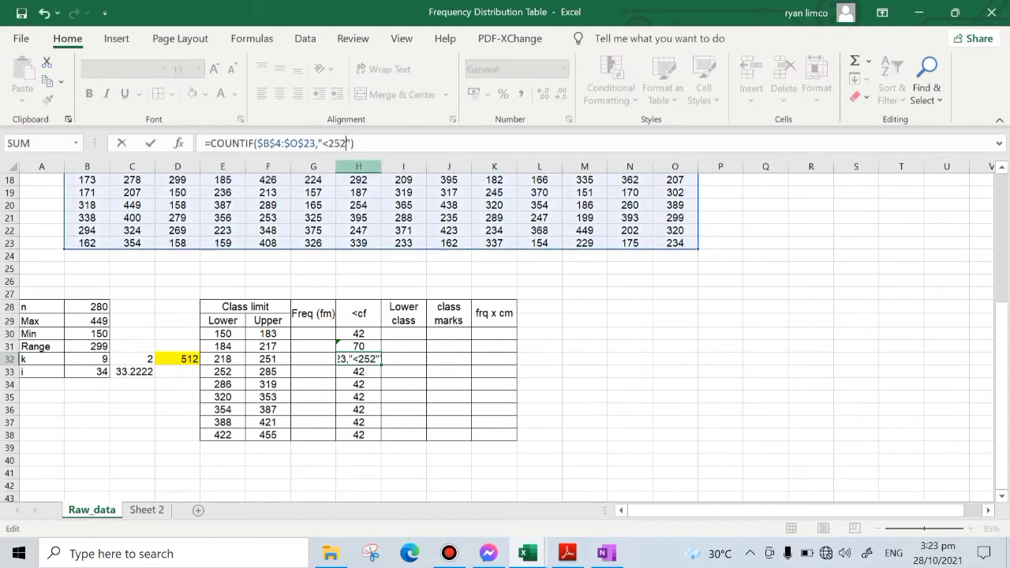
{"action": "key", "text": "Return"}
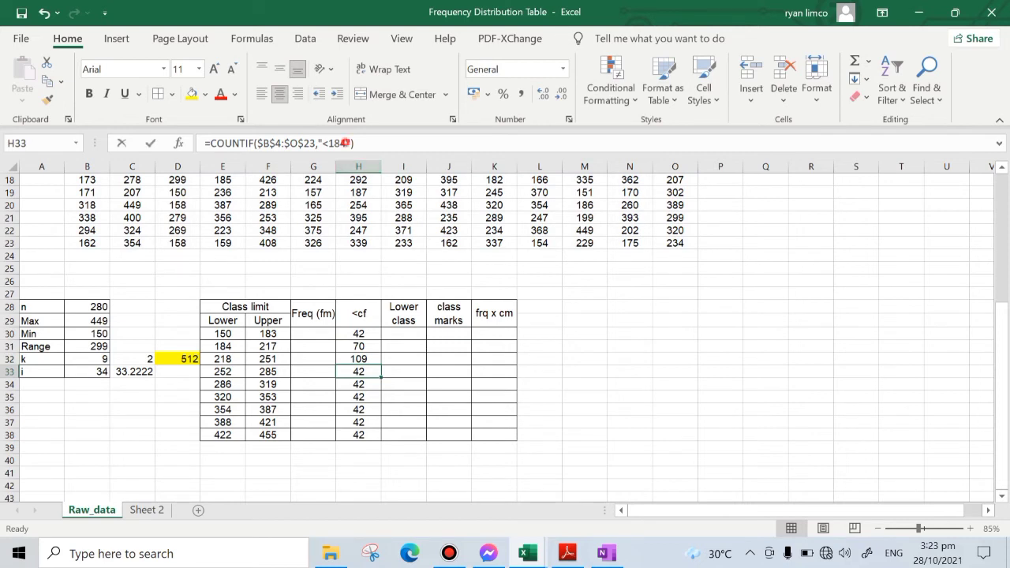
Change the COUNTIF criterion in H33 to "<286" for the fourth class's cumulative frequency
{"action": "left_click", "coordinate": [349, 143]}
{"action": "key", "text": "BackSpace"}
{"action": "key", "text": "BackSpace"}
{"action": "key", "text": "BackSpace"}
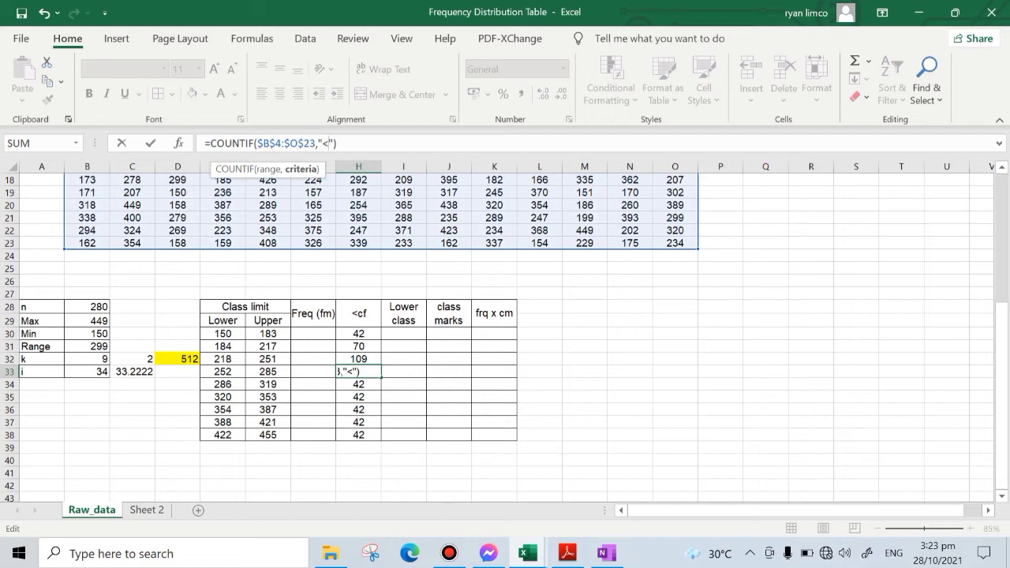
{"action": "type", "text": "286"}
{"action": "key", "text": "Return"}
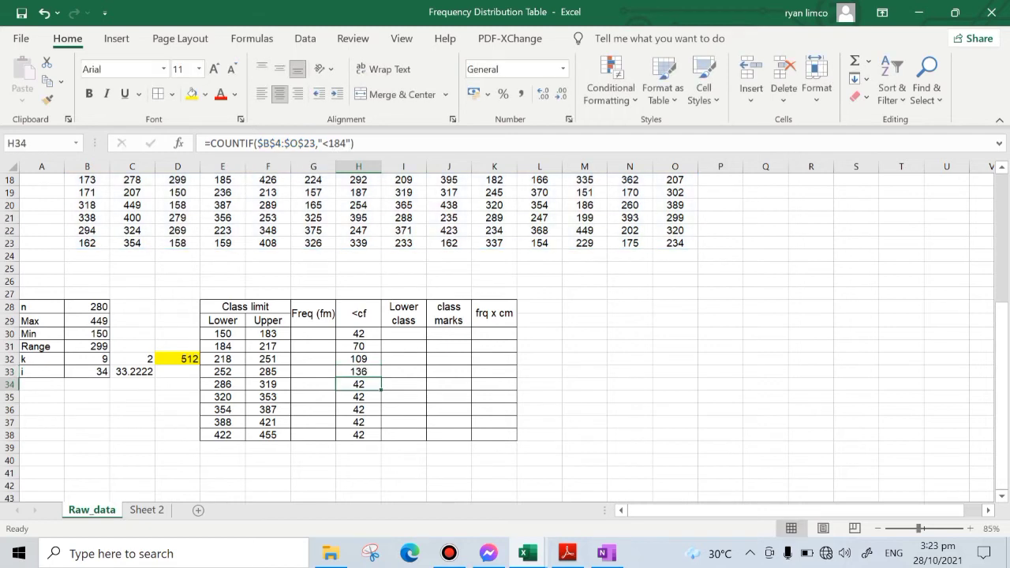
Change the COUNTIF criterion in H34 to "<320" for the fifth class's cumulative frequency
{"action": "left_click", "coordinate": [345, 142]}
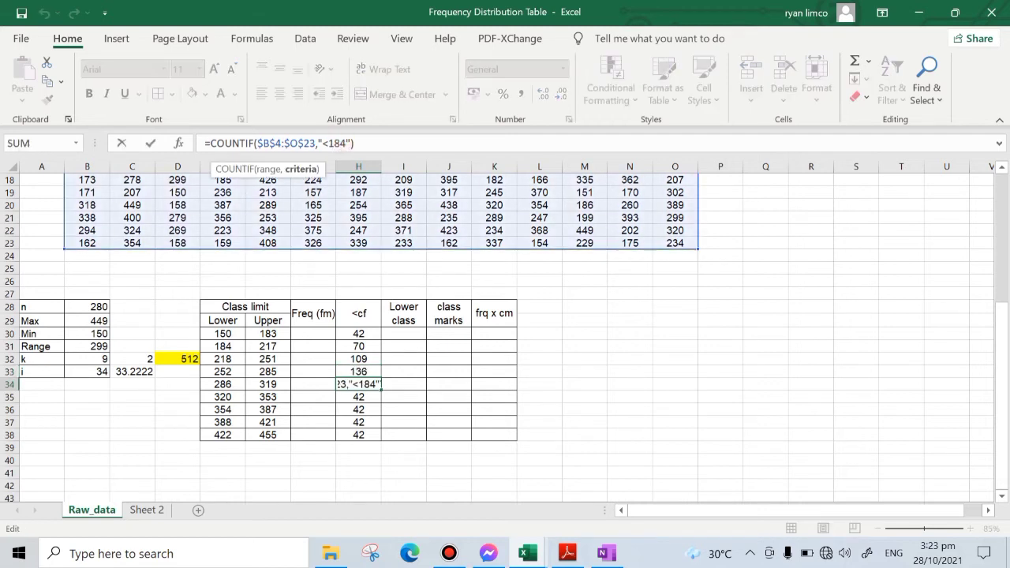
{"action": "key", "text": "BackSpace"}
{"action": "key", "text": "BackSpace"}
{"action": "key", "text": "BackSpace"}
{"action": "type", "text": "320"}
{"action": "key", "text": "Return"}
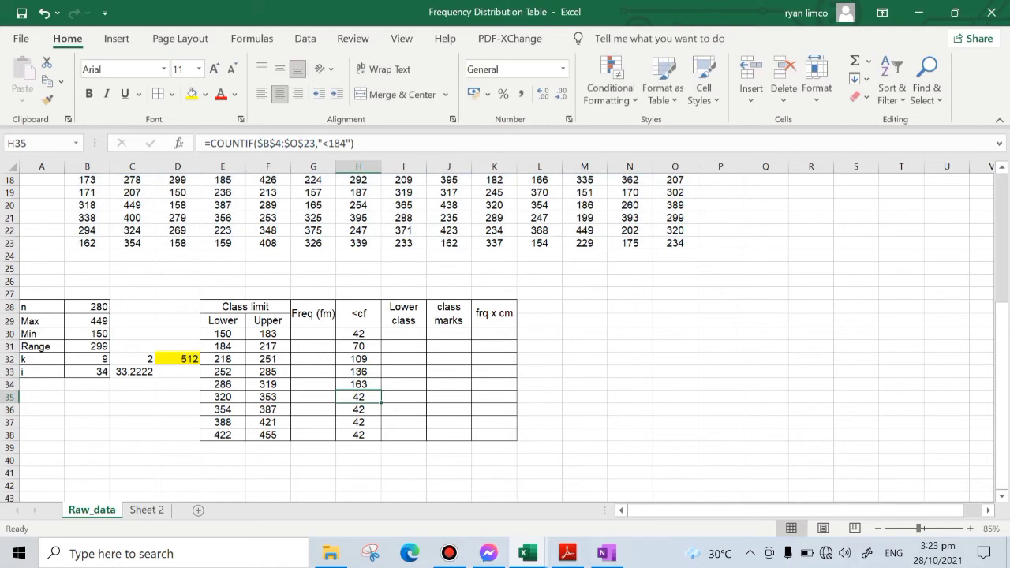
Change the COUNTIF criterion in H35 to "<354" for the sixth class's cumulative frequency
{"action": "left_click", "coordinate": [345, 143]}
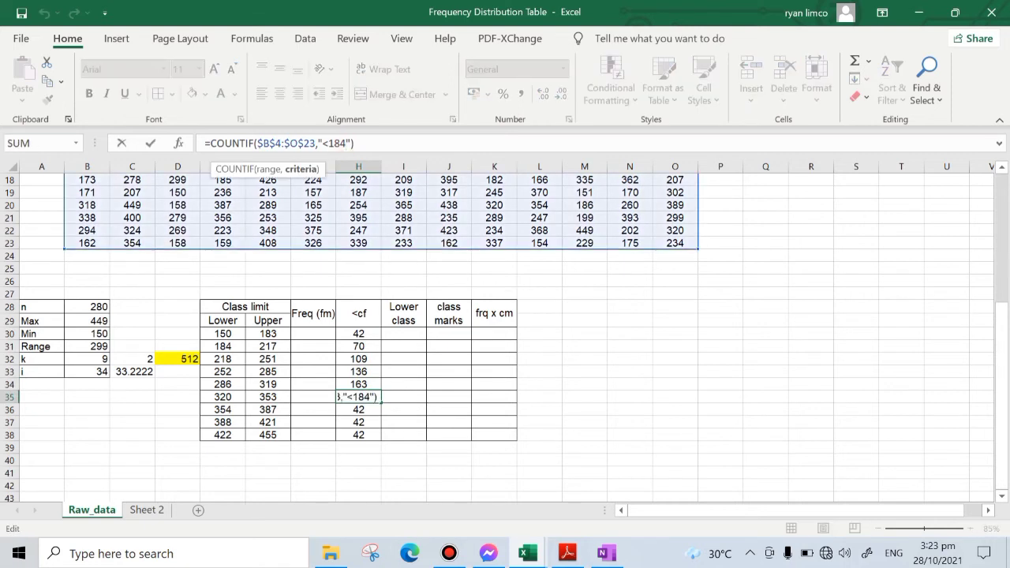
{"action": "key", "text": "BackSpace"}
{"action": "key", "text": "BackSpace"}
{"action": "key", "text": "BackSpace"}
{"action": "type", "text": "354"}
{"action": "key", "text": "Return"}
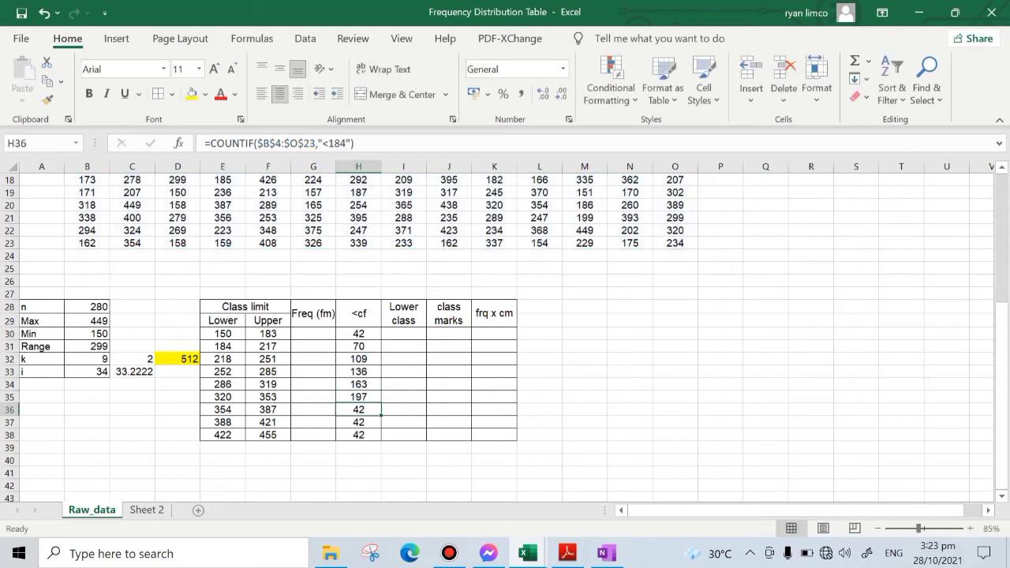
Change the COUNTIF criterion in H36 to "<388" for the seventh class's cumulative frequency
{"action": "left_click", "coordinate": [345, 144]}
{"action": "key", "text": "BackSpace"}
{"action": "key", "text": "BackSpace"}
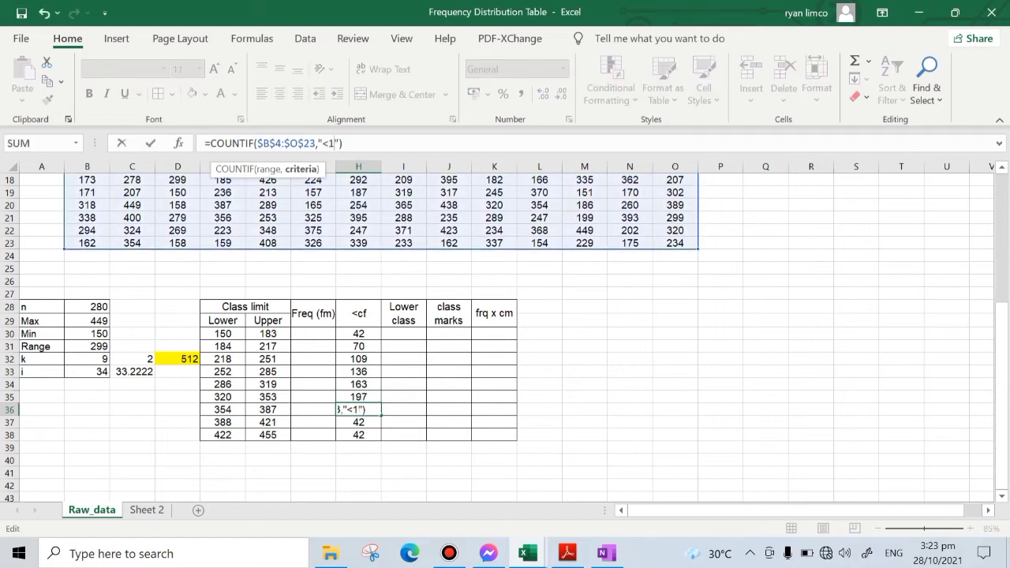
{"action": "key", "text": "BackSpace"}
{"action": "type", "text": "388"}
{"action": "key", "text": "Return"}
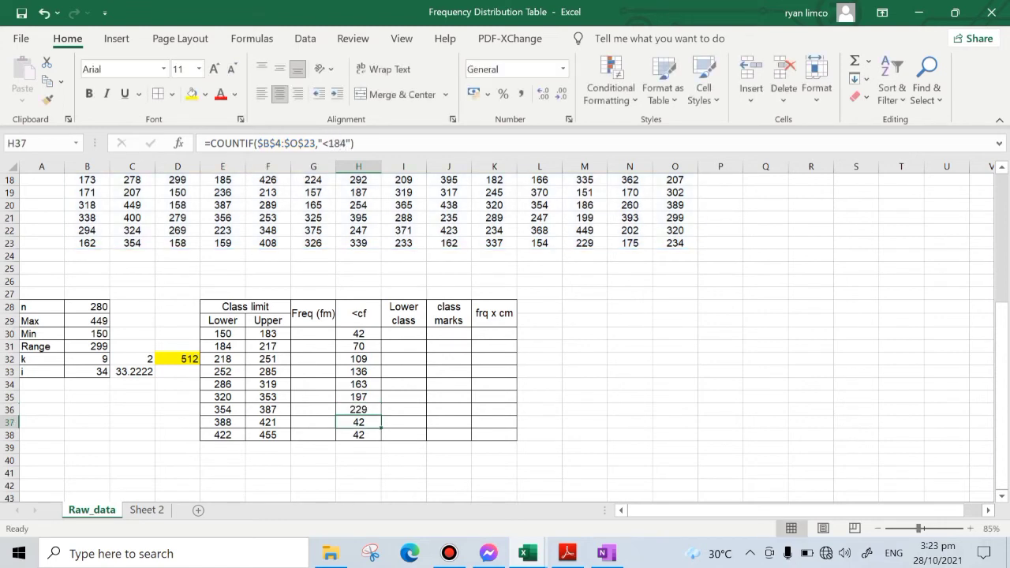
Change the COUNTIF criterion in H37 to "<422" for the eighth class's cumulative frequency
{"action": "left_click", "coordinate": [341, 143]}
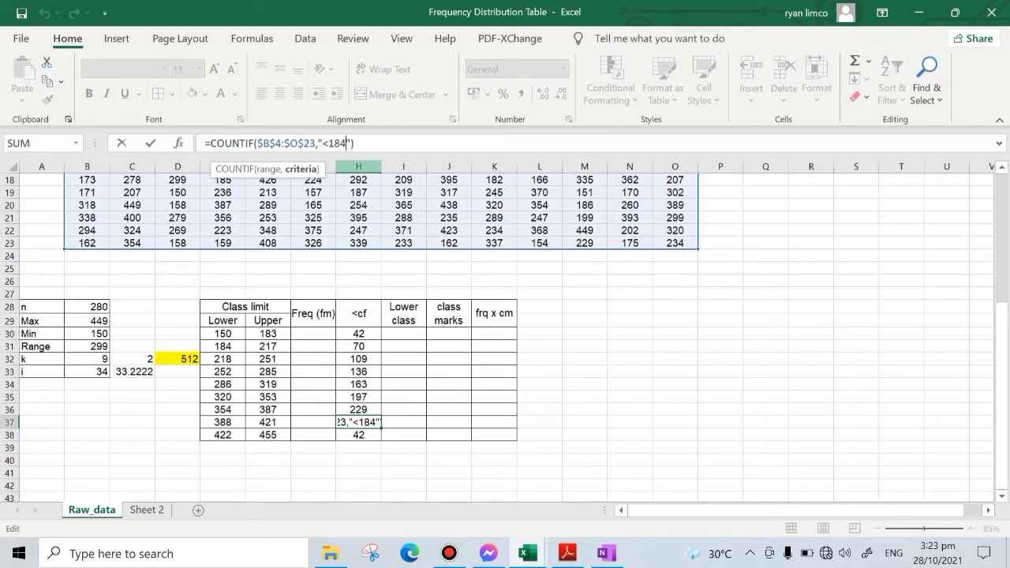
{"action": "key", "text": "BackSpace"}
{"action": "key", "text": "BackSpace"}
{"action": "key", "text": "BackSpace"}
{"action": "type", "text": "422"}
{"action": "key", "text": "Return"}
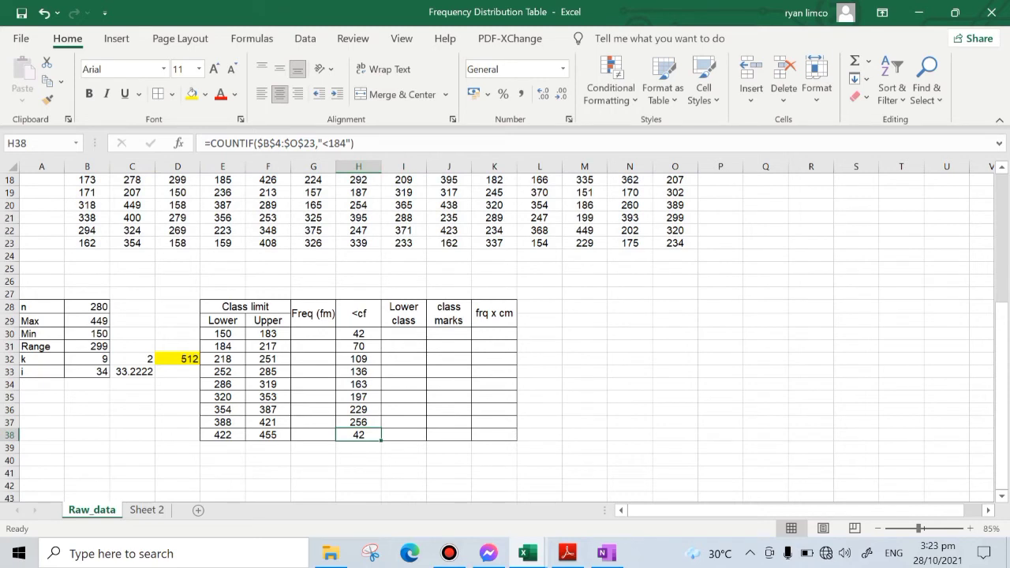
Change the COUNTIF criterion in H38 to "<456" for the last class's cumulative frequency
{"action": "left_click", "coordinate": [346, 143]}
{"action": "key", "text": "BackSpace"}
{"action": "key", "text": "BackSpace"}
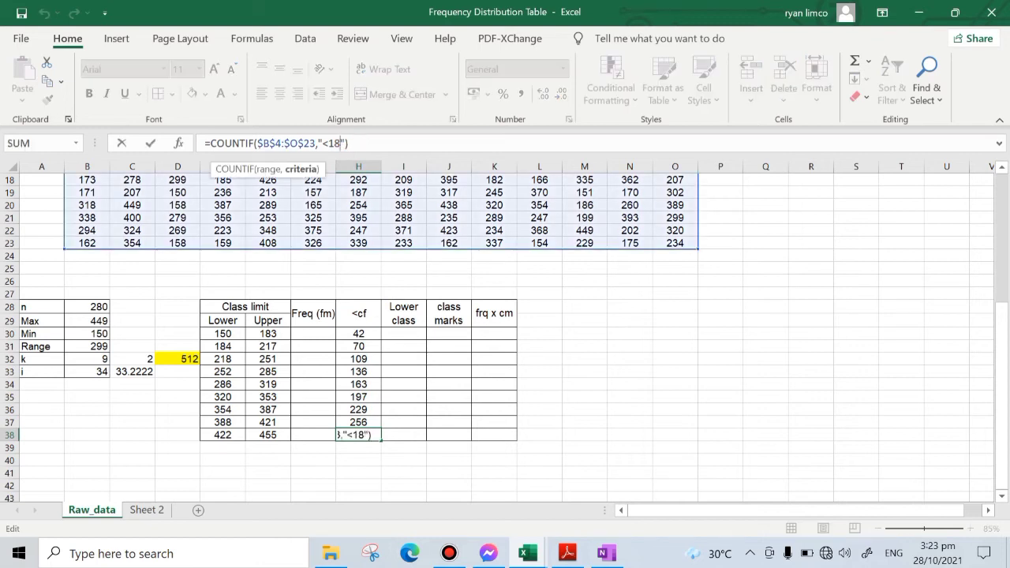
{"action": "key", "text": "BackSpace"}
{"action": "type", "text": "456"}
{"action": "key", "text": "Return"}
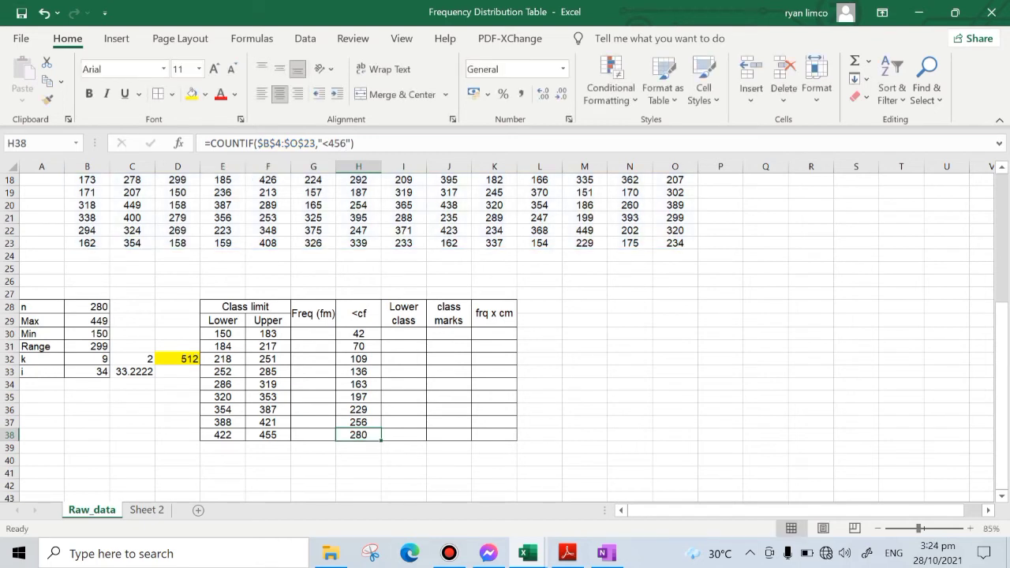
Compare the last cumulative frequency in H38 with the data count n in B28, and select the first frequency cell G30
{"action": "left_click", "coordinate": [87, 318]}
{"action": "left_click", "coordinate": [81, 306]}
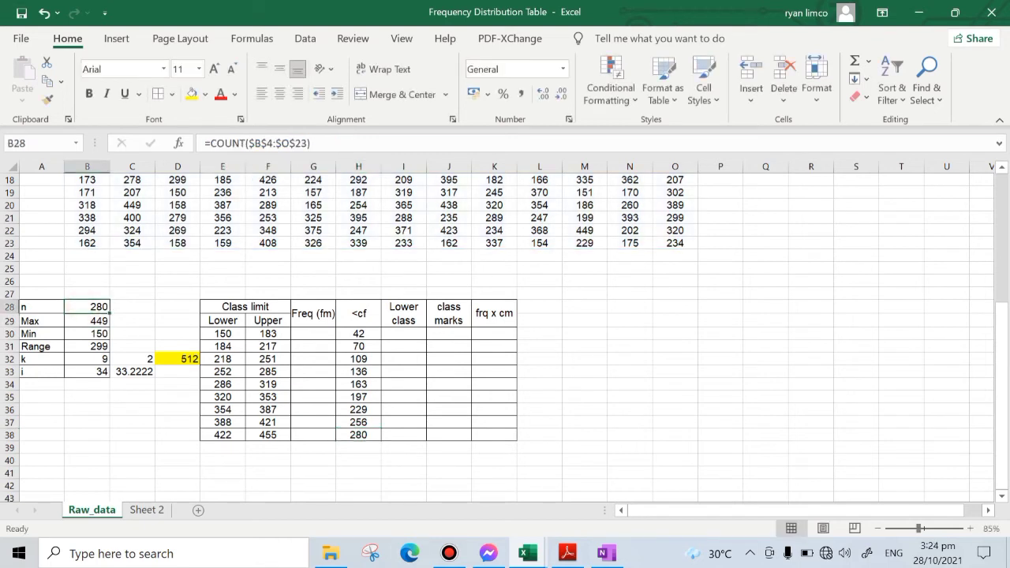
{"action": "left_click", "coordinate": [376, 436]}
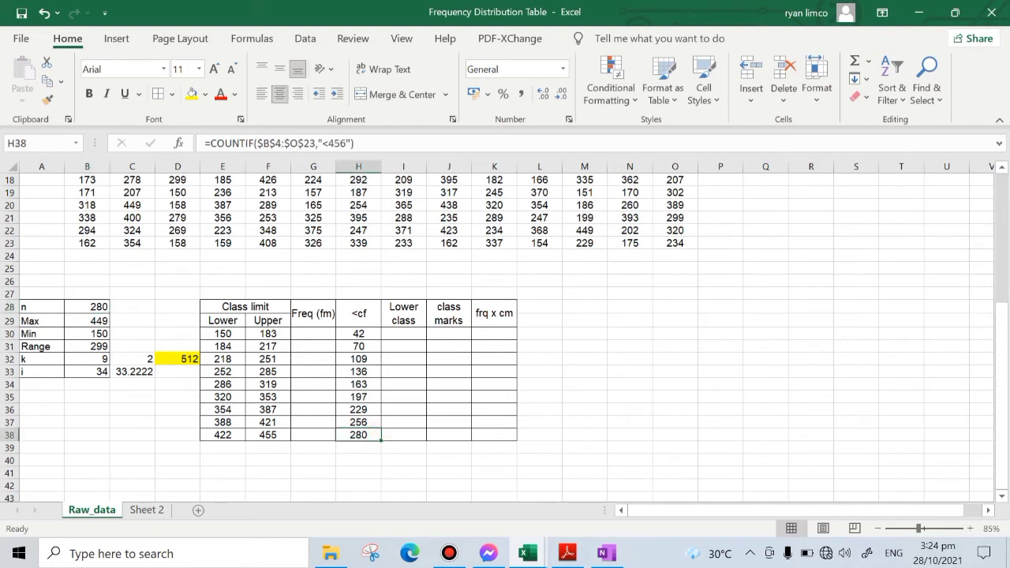
{"action": "left_click", "coordinate": [326, 335]}
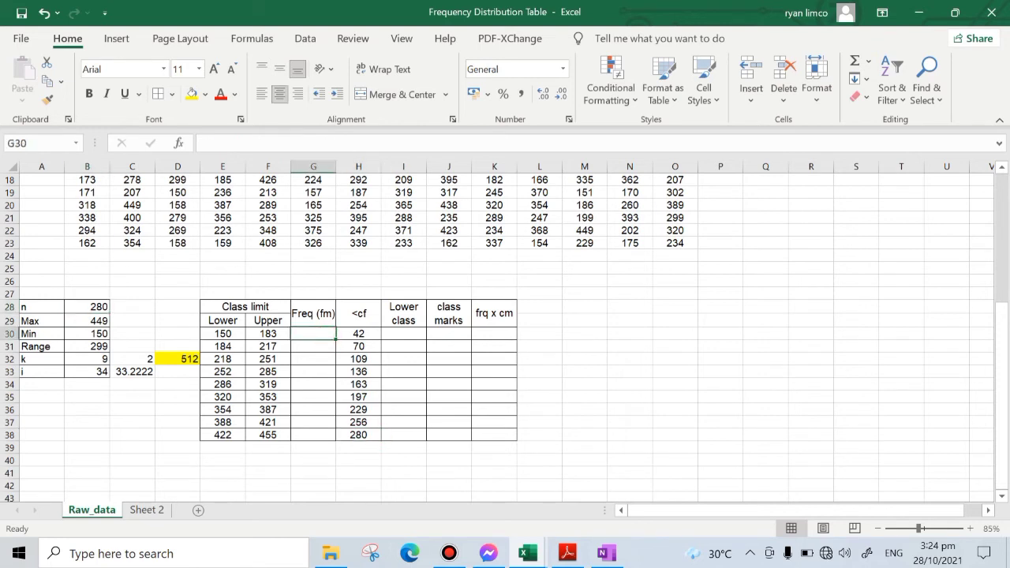
Set the first class frequency in G30 equal to its cumulative frequency with =H30
{"action": "type", "text": "="}
{"action": "left_click", "coordinate": [374, 334]}
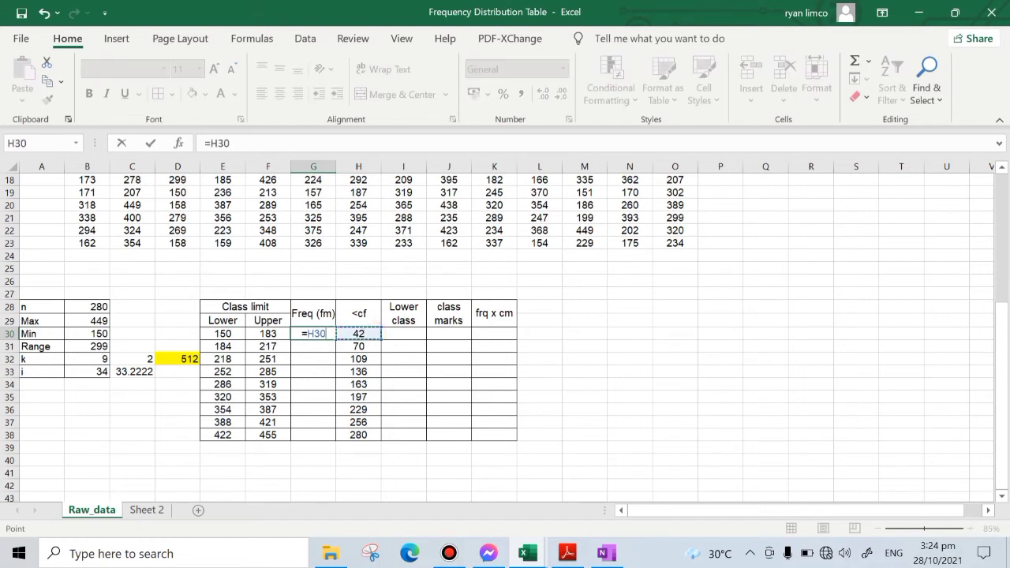
{"action": "key", "text": "Return"}
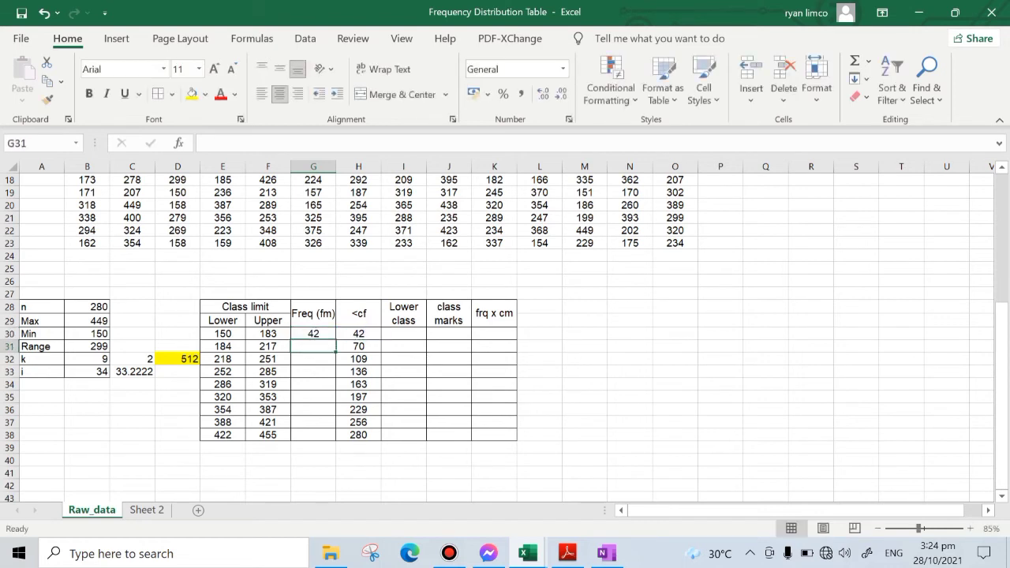
Calculate the remaining class frequencies by entering =H31-H30 in G31 and filling the formula down to G38
{"action": "type", "text": "="}
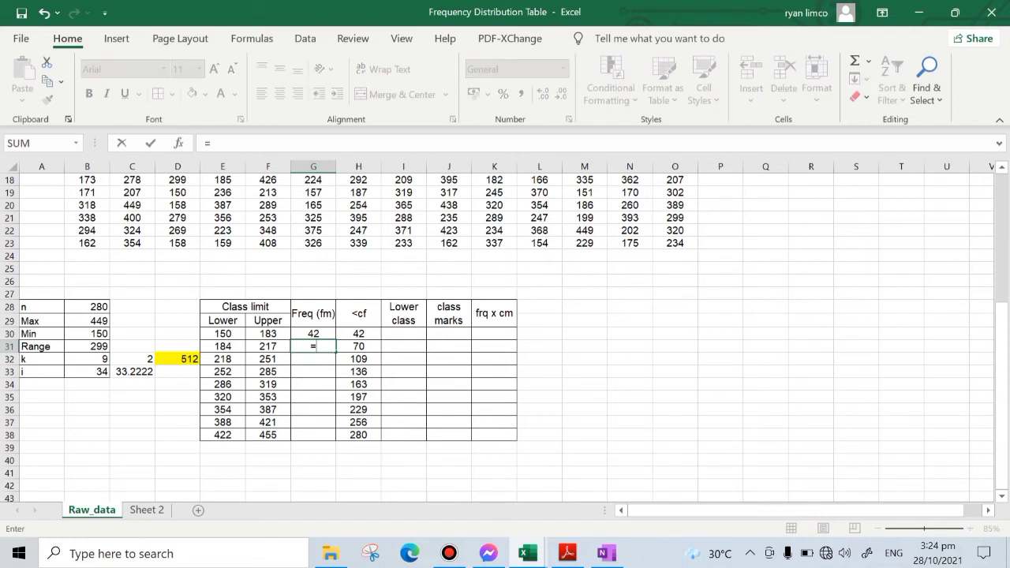
{"action": "left_click", "coordinate": [360, 345]}
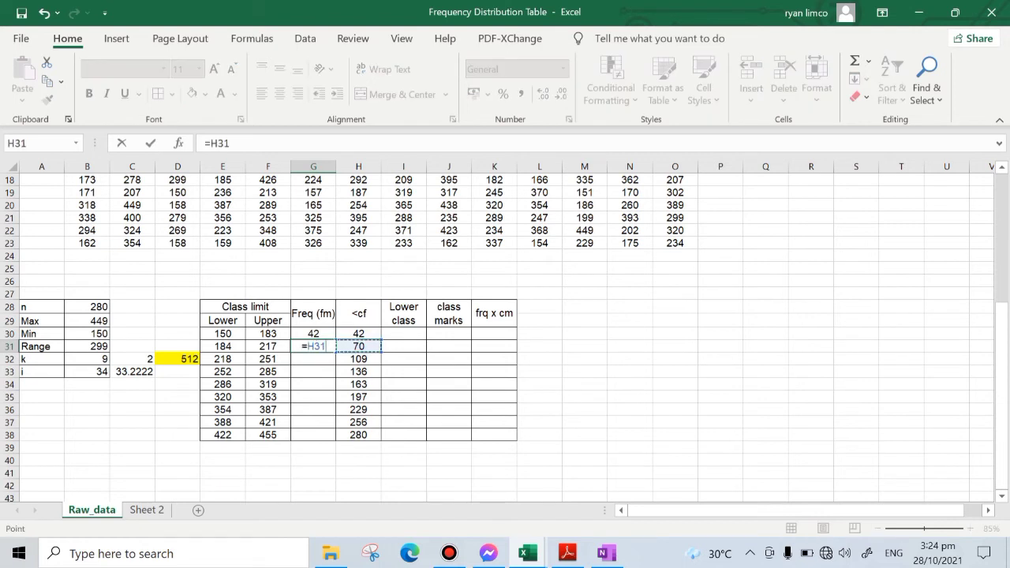
{"action": "type", "text": "-"}
{"action": "left_click", "coordinate": [358, 333]}
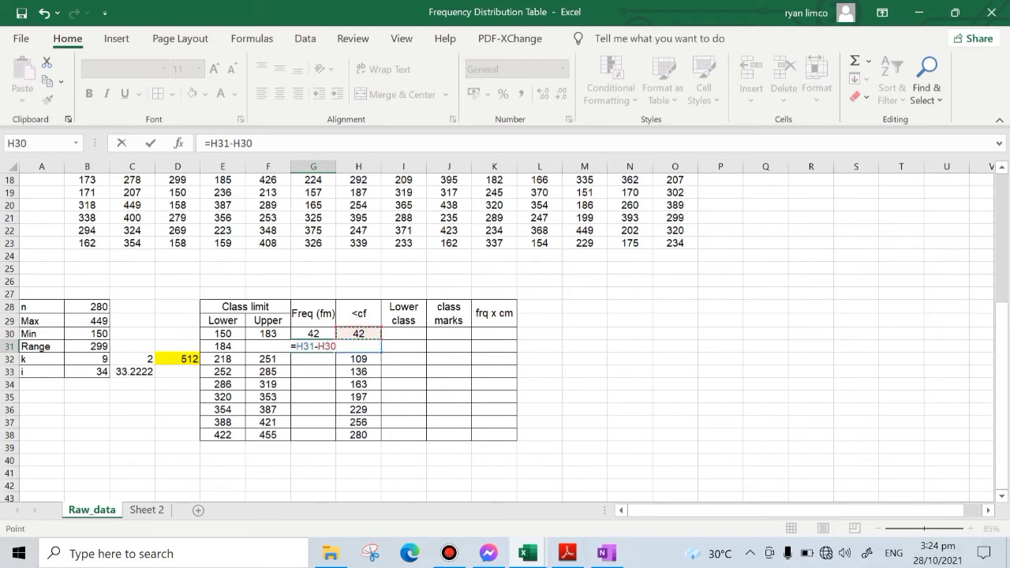
{"action": "key", "text": "Return"}
{"action": "left_click", "coordinate": [313, 347]}
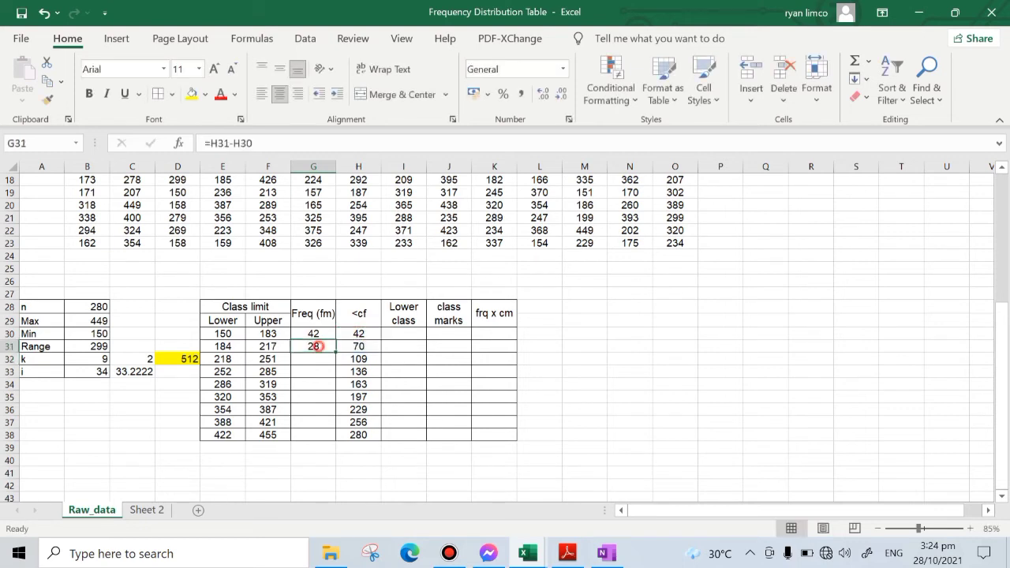
{"action": "left_click_drag", "start_coordinate": [336, 352], "coordinate": [325, 437]}
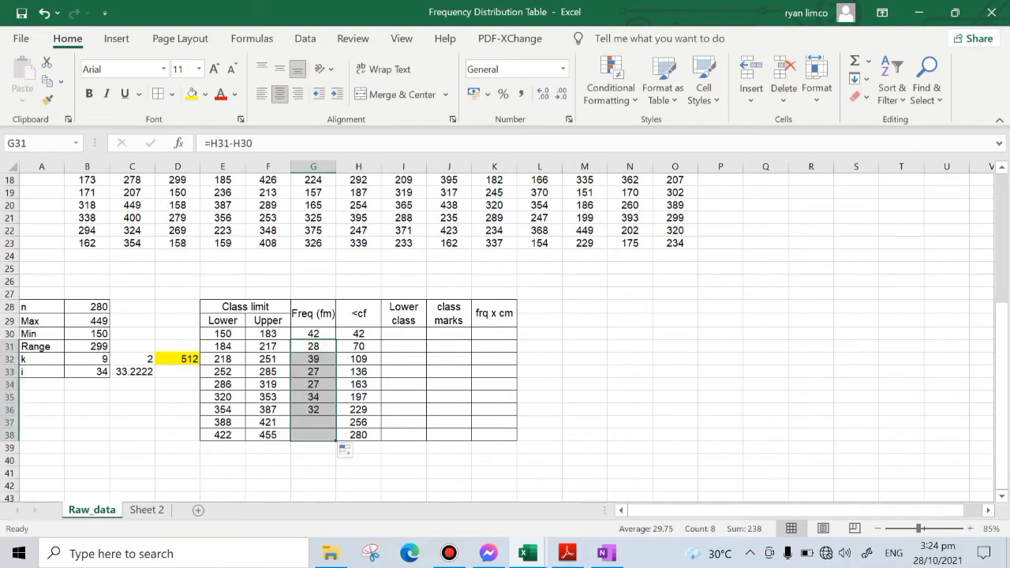
Total the class frequencies in G39 with =SUM(G30:G38) and center that cell
{"action": "left_click", "coordinate": [314, 447]}
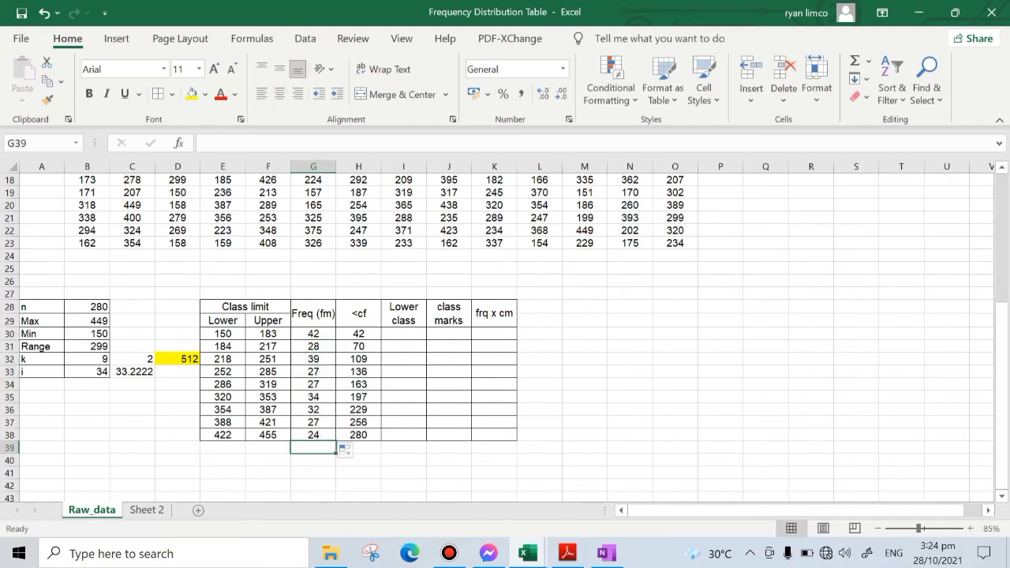
{"action": "left_click", "coordinate": [854, 60]}
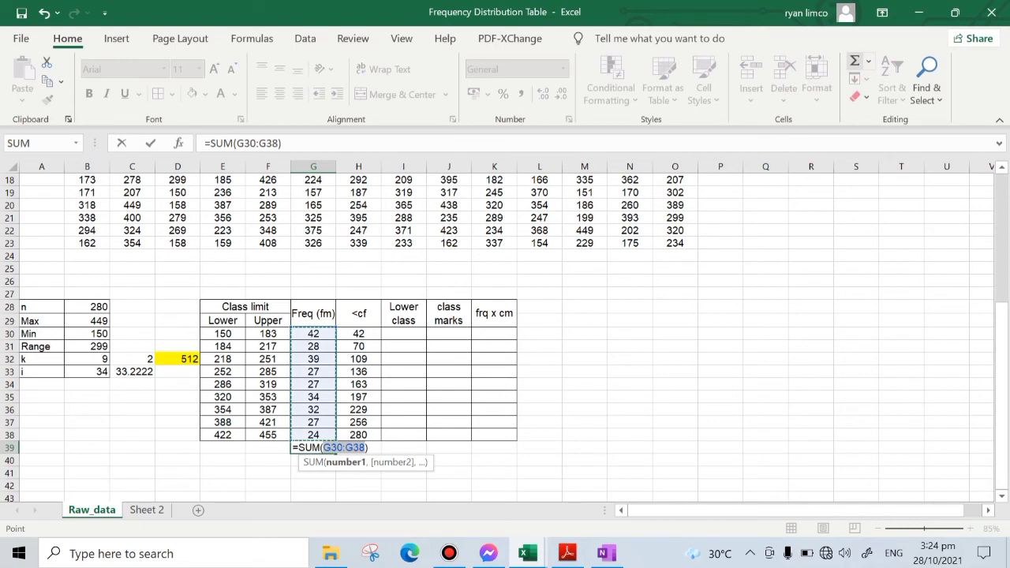
{"action": "key", "text": "Return"}
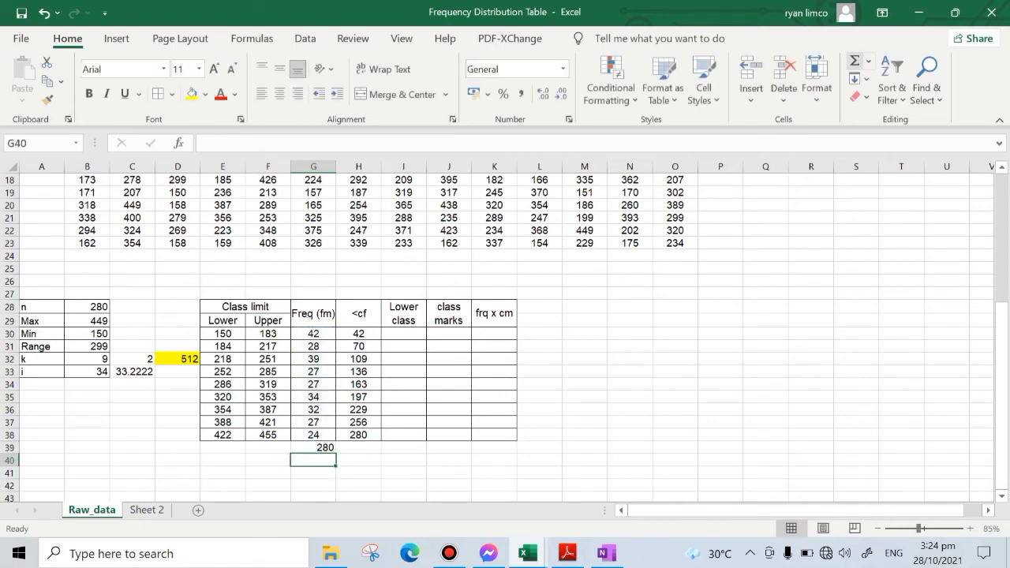
{"action": "left_click", "coordinate": [322, 448]}
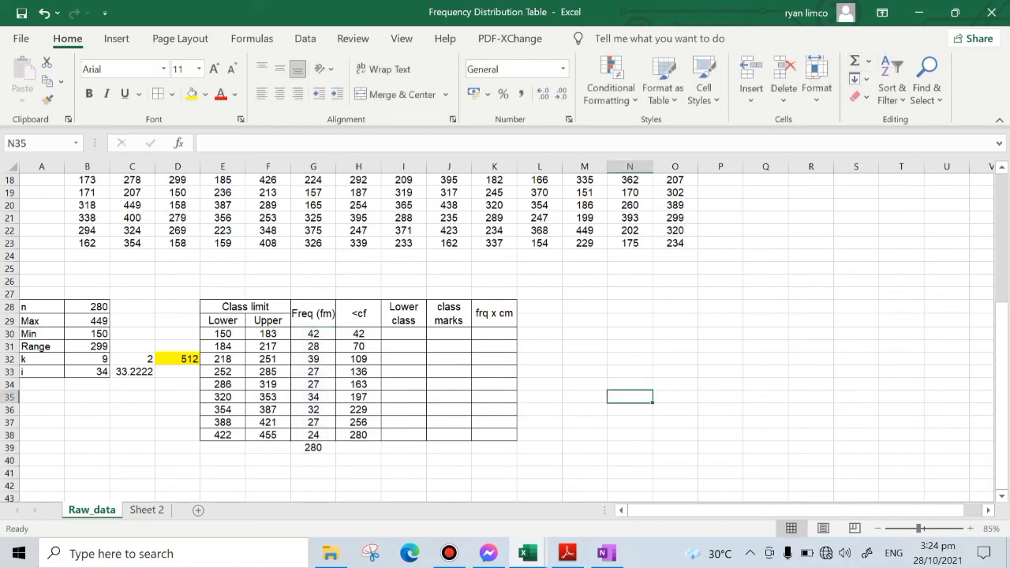
Widen column I so the full "Lower class boundaries" header fits
{"action": "left_click", "coordinate": [399, 337]}
{"action": "left_click_drag", "start_coordinate": [427, 166], "coordinate": [449, 167]}
{"action": "left_click", "coordinate": [676, 366]}
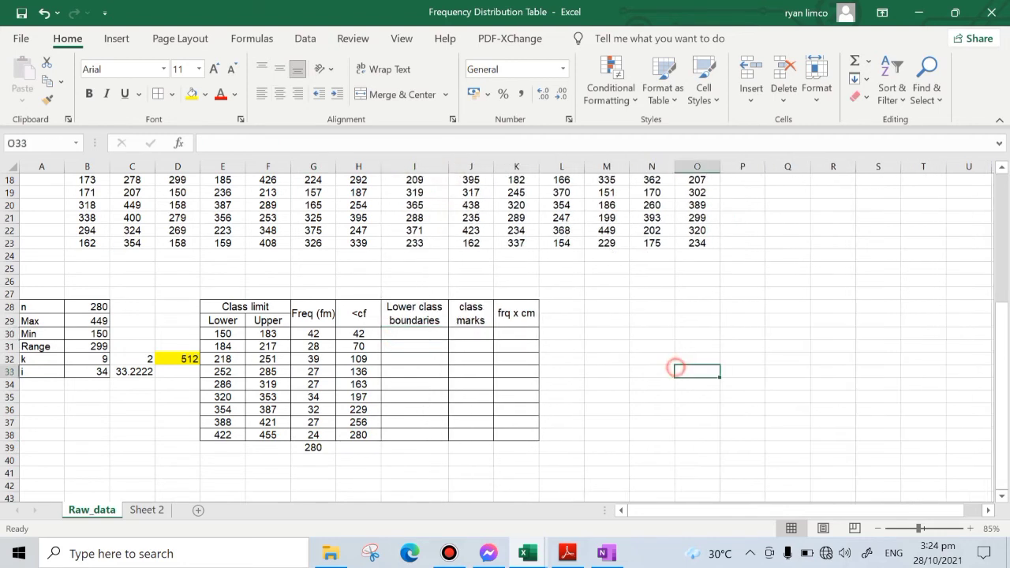
Calculate the lower class boundaries by entering =E30-0.5 in I30 and filling the formula down to I38
{"action": "left_click", "coordinate": [414, 330]}
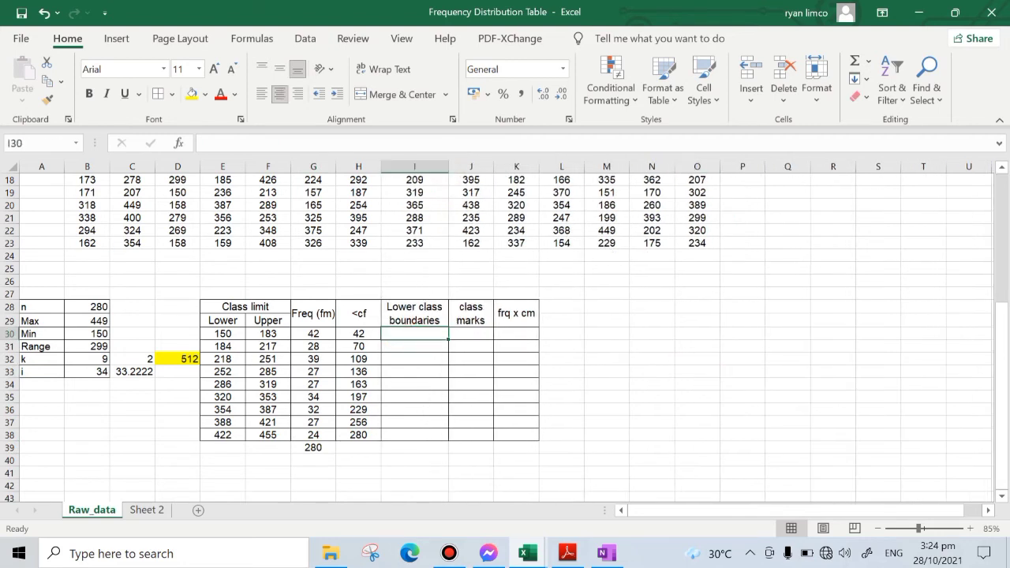
{"action": "left_click", "coordinate": [231, 333]}
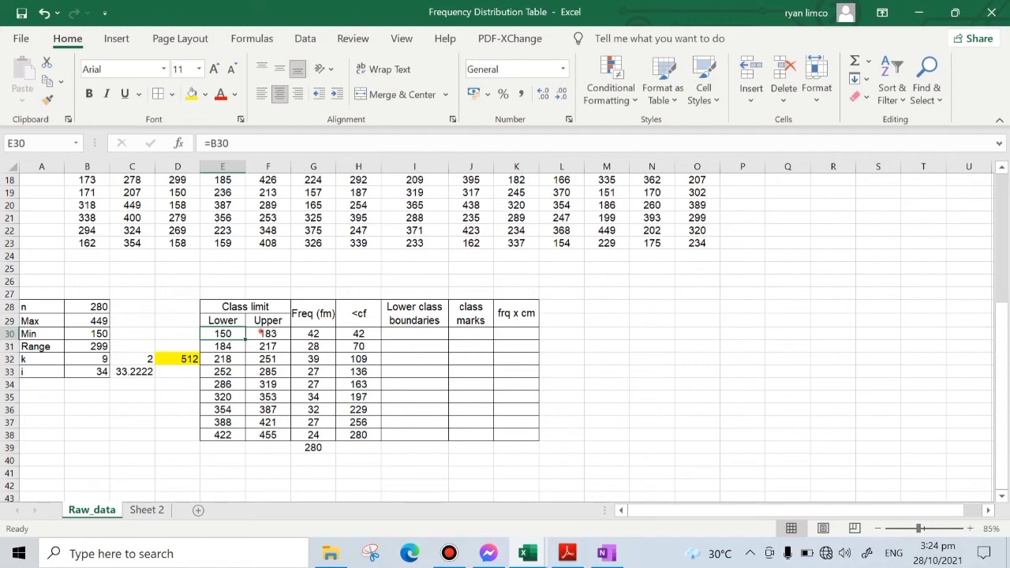
{"action": "left_click", "coordinate": [260, 332]}
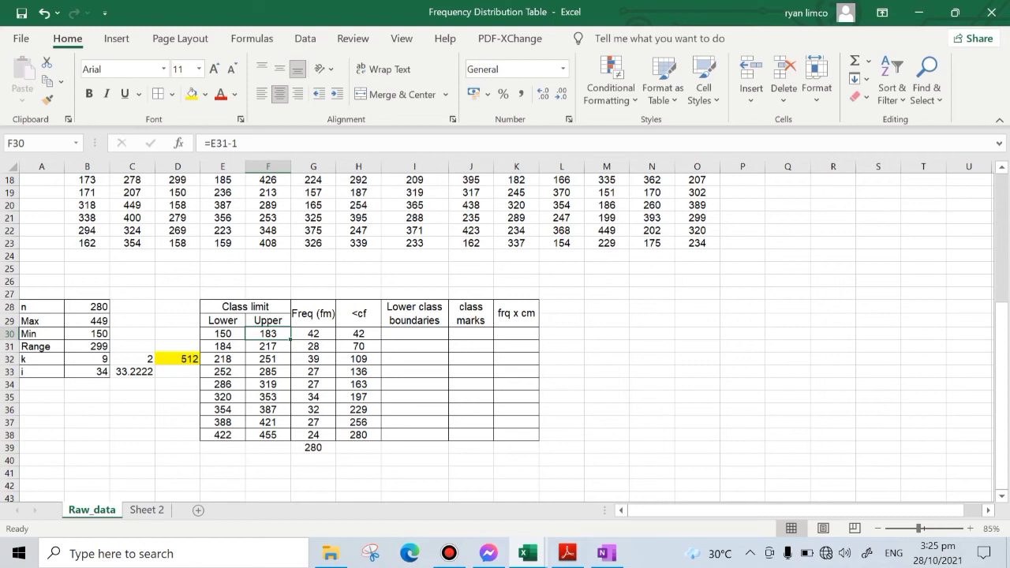
{"action": "left_click", "coordinate": [431, 313]}
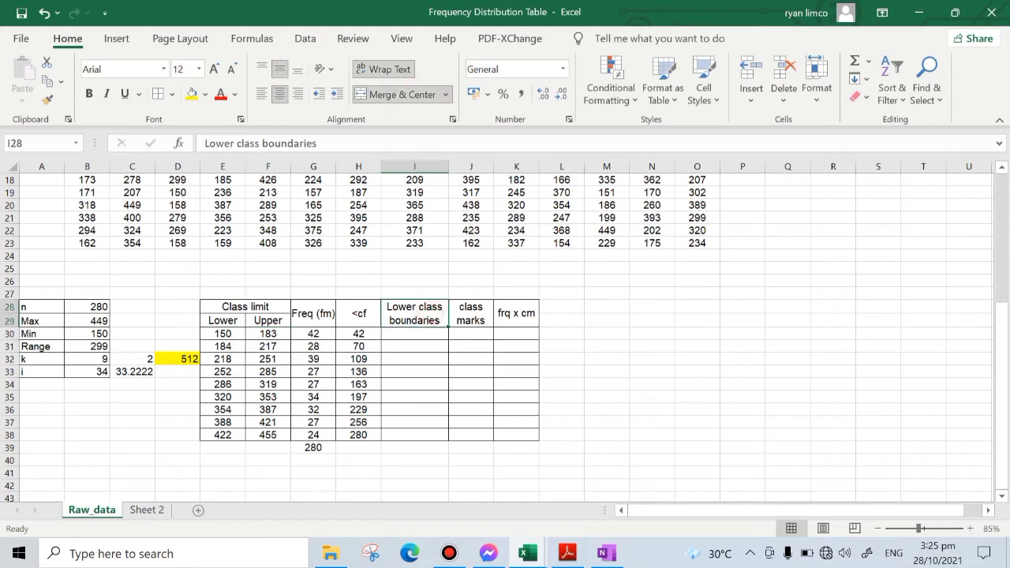
{"action": "left_click", "coordinate": [226, 336]}
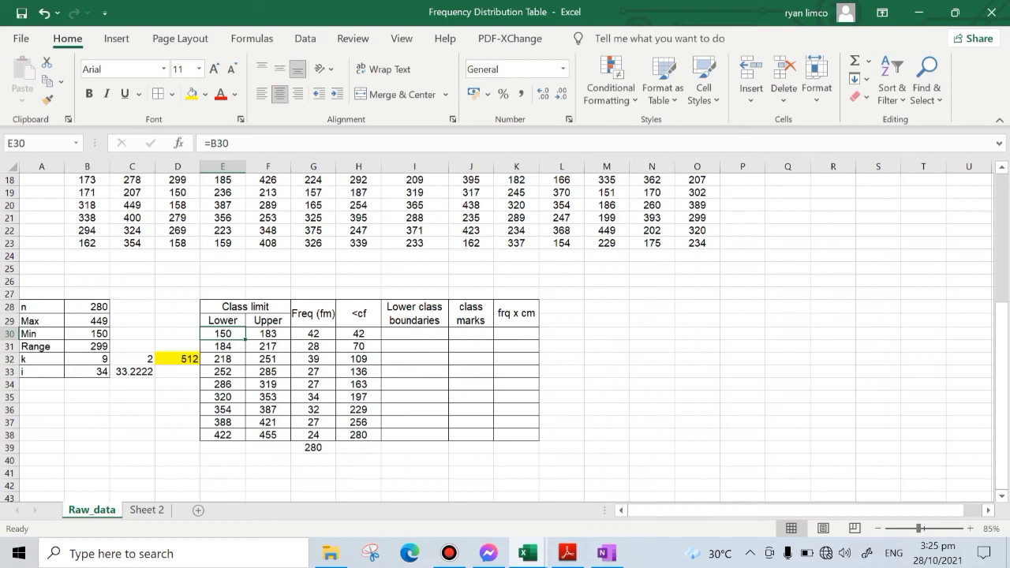
{"action": "left_click", "coordinate": [279, 334]}
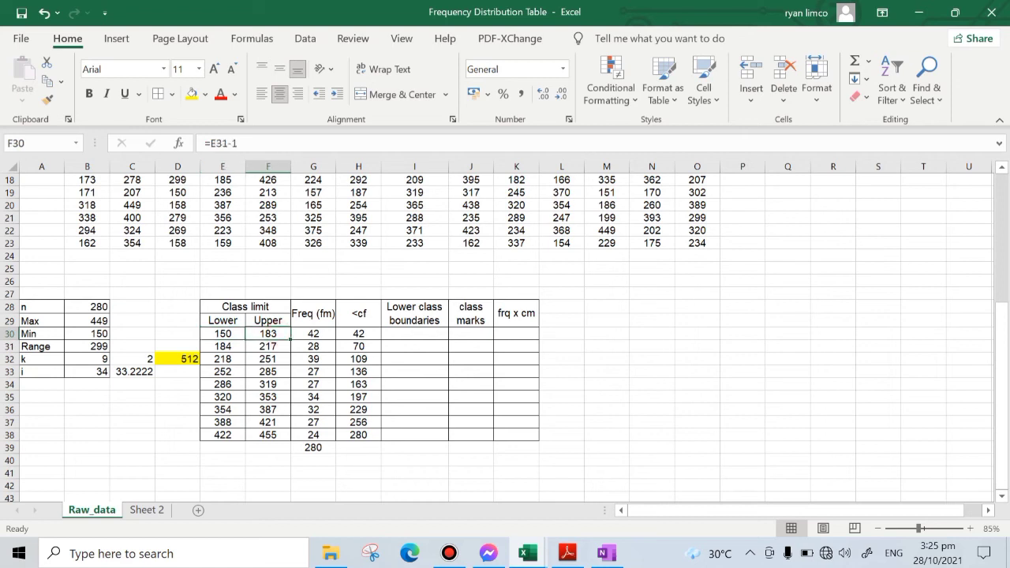
{"action": "left_click", "coordinate": [392, 334]}
{"action": "type", "text": "="}
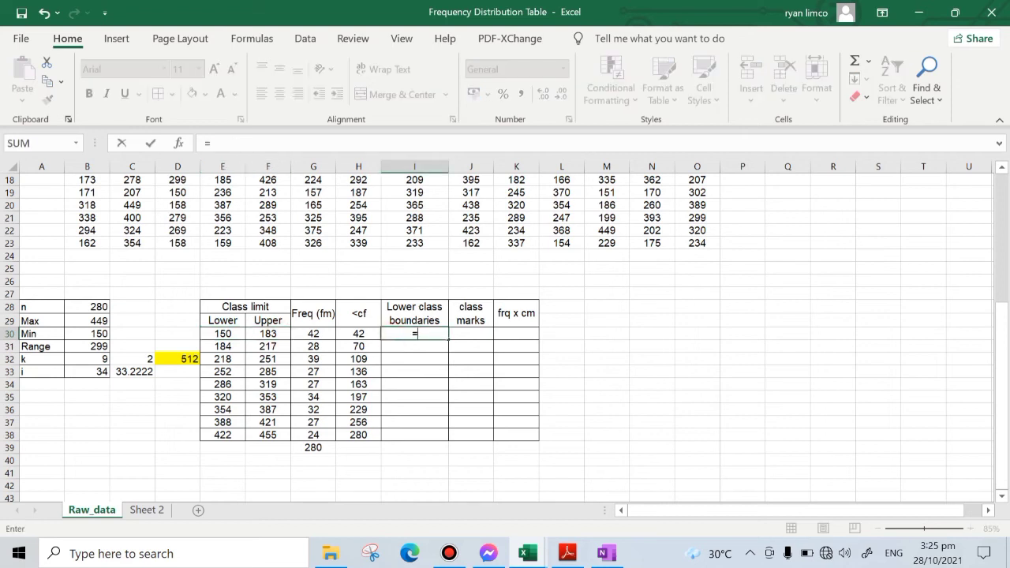
{"action": "left_click", "coordinate": [217, 333]}
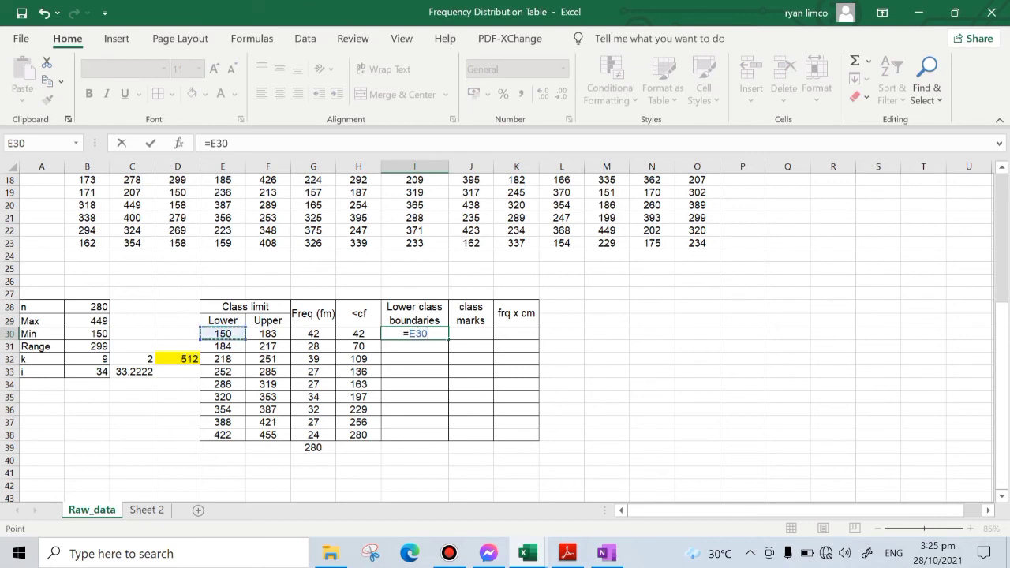
{"action": "type", "text": "-"}
{"action": "type", "text": "0.5"}
{"action": "key", "text": "Return"}
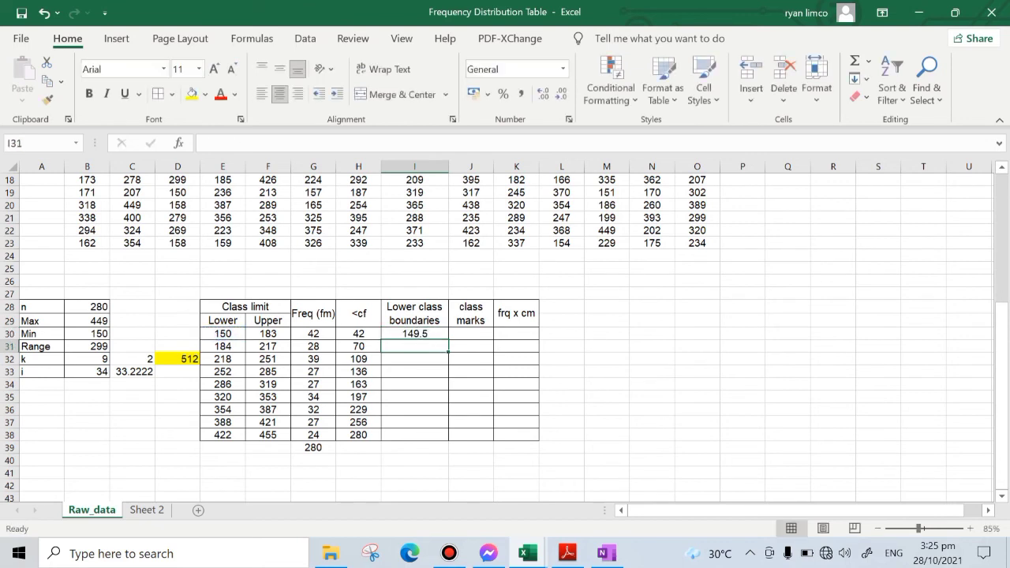
{"action": "left_click", "coordinate": [414, 333]}
{"action": "left_click_drag", "start_coordinate": [448, 339], "coordinate": [448, 440]}
Calculate the first class mark in J30 from the lower and upper class limits with =(E30+F30)/2
{"action": "left_click", "coordinate": [472, 333]}
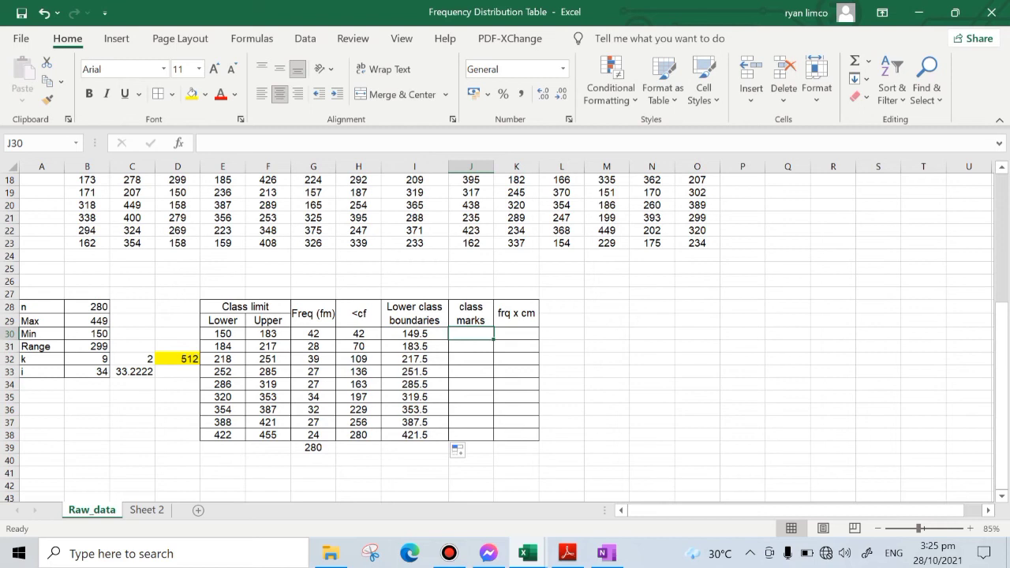
{"action": "left_click", "coordinate": [235, 333]}
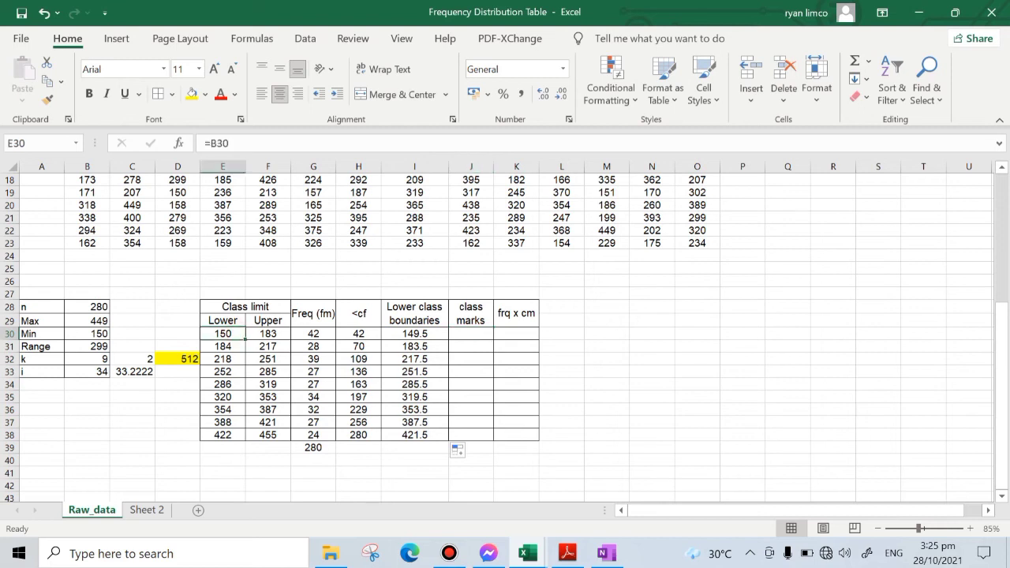
{"action": "left_click", "coordinate": [267, 334]}
{"action": "left_click", "coordinate": [225, 333]}
{"action": "left_click", "coordinate": [270, 334]}
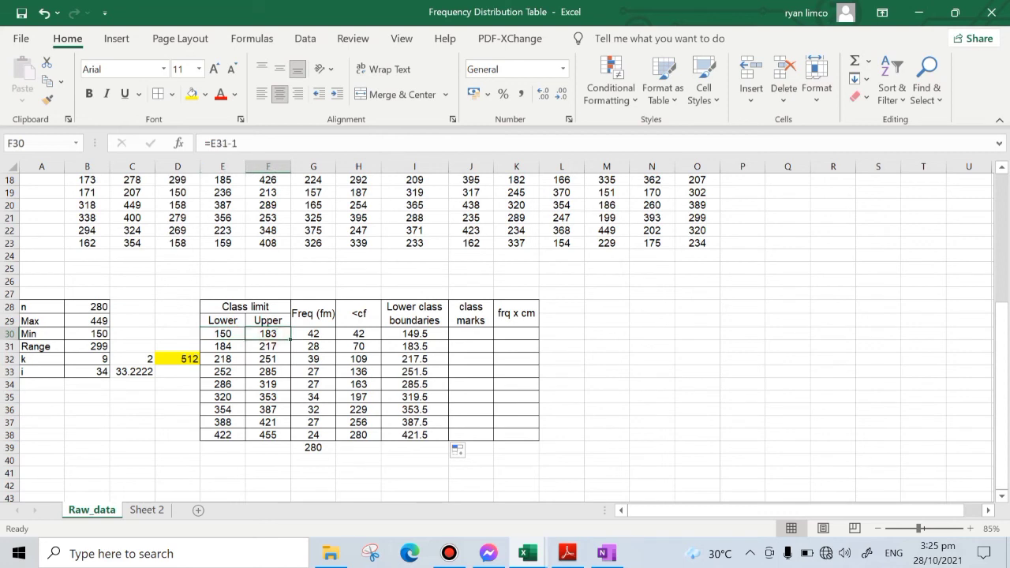
{"action": "left_click", "coordinate": [467, 334]}
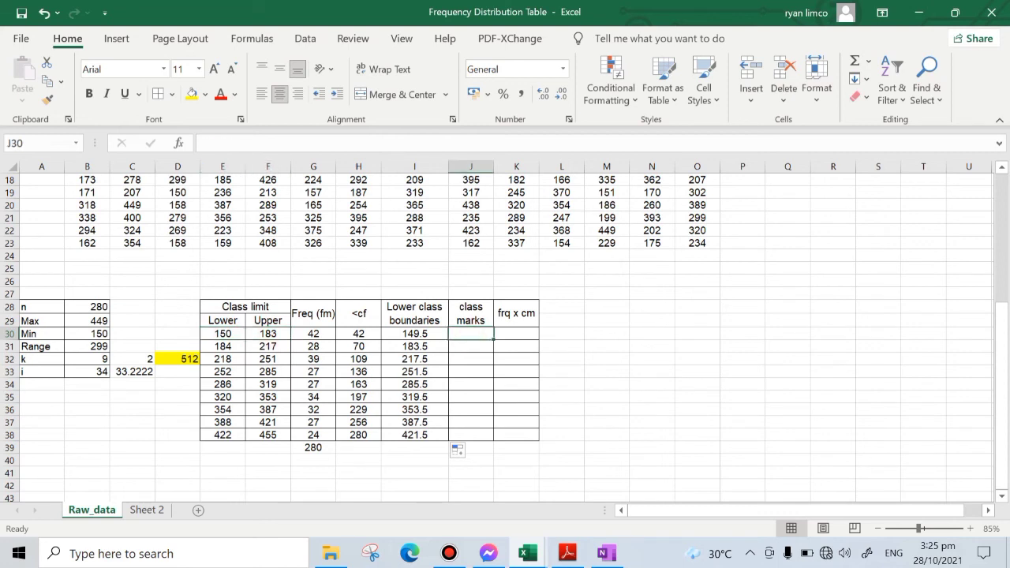
{"action": "type", "text": "=("}
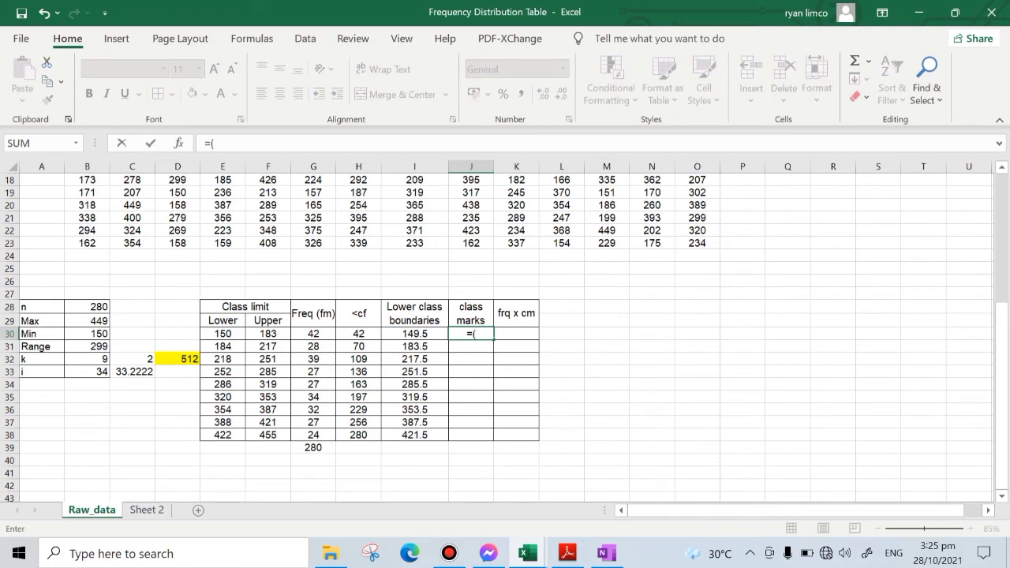
{"action": "left_click", "coordinate": [223, 334]}
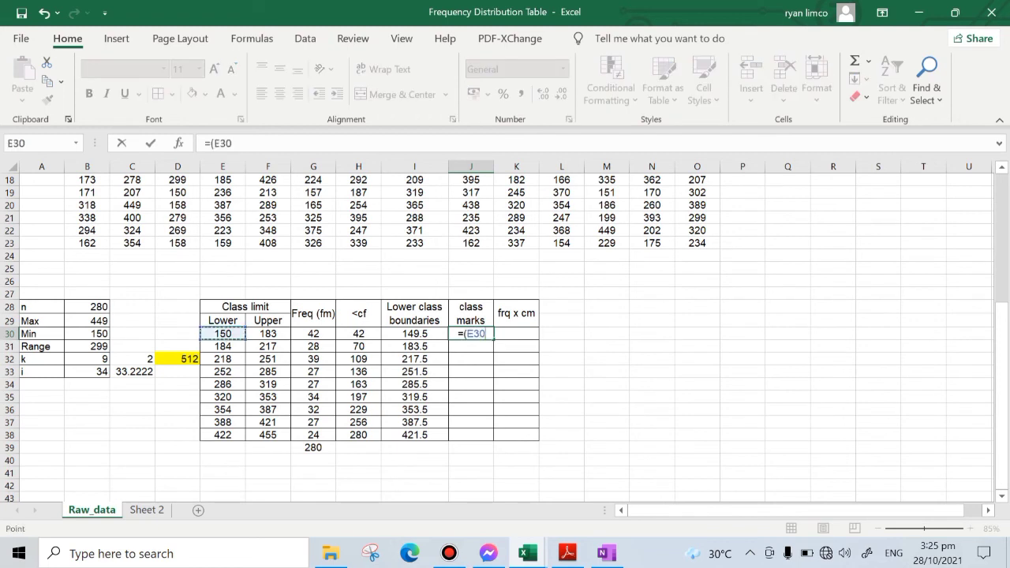
{"action": "type", "text": "+"}
{"action": "left_click", "coordinate": [268, 333]}
{"action": "type", "text": ")"}
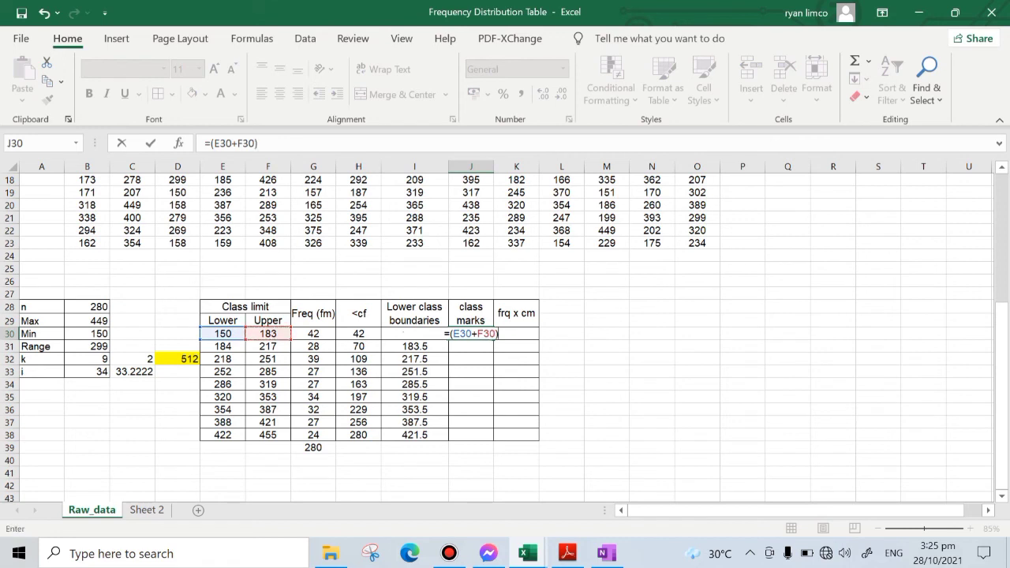
{"action": "type", "text": "/2"}
{"action": "key", "text": "Return"}
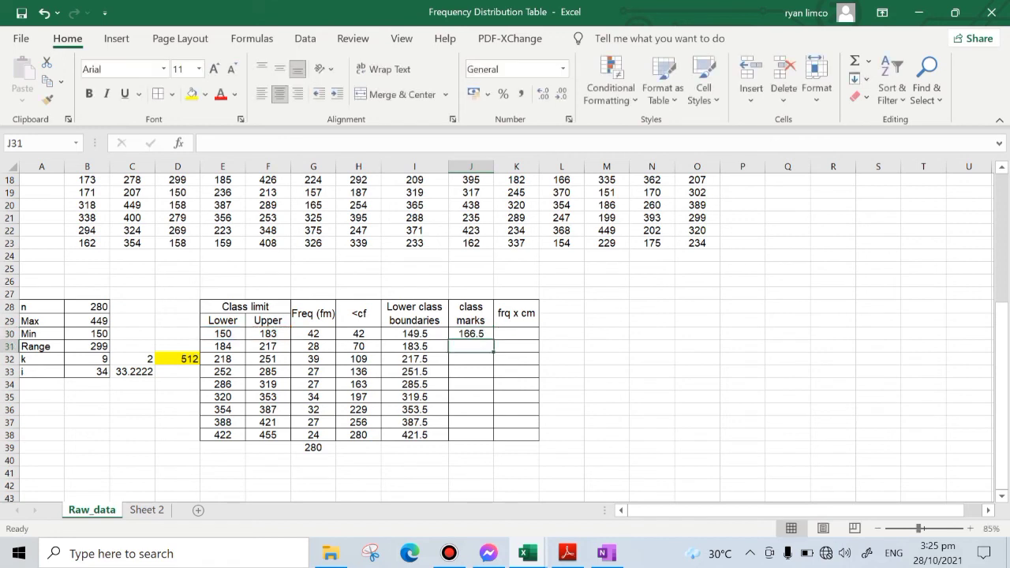
Fill the class mark formula from J30 down to J38 for the remaining classes
{"action": "left_click", "coordinate": [471, 334]}
{"action": "left_click_drag", "start_coordinate": [494, 341], "coordinate": [491, 436]}
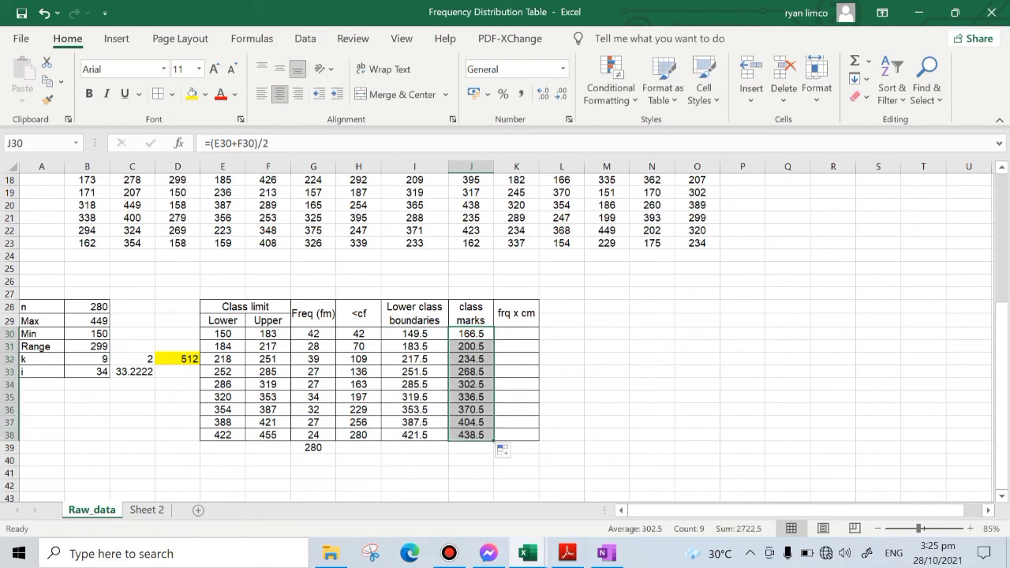
{"action": "left_click", "coordinate": [623, 393]}
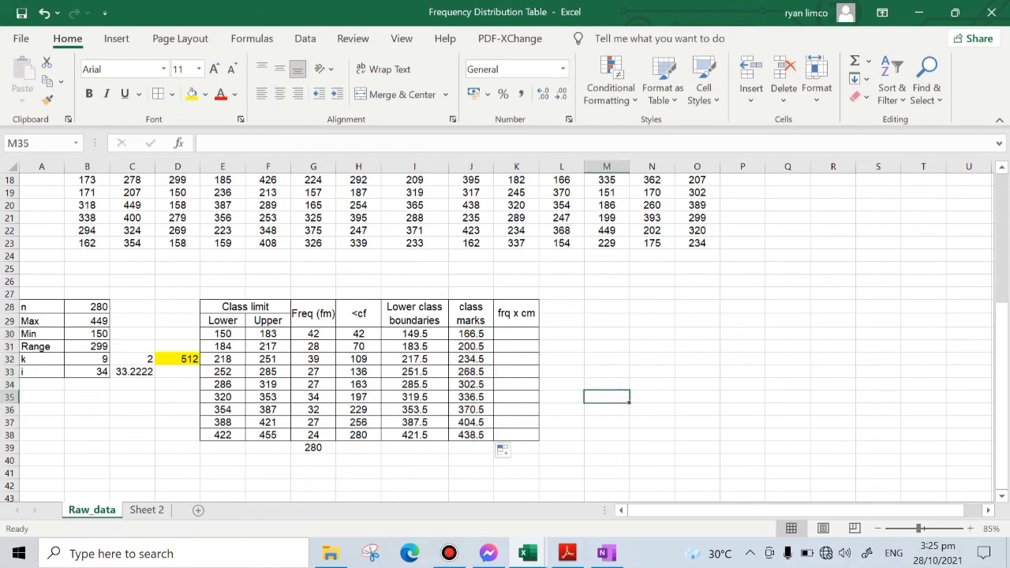
Calculate frequency times class mark by entering =G30*J30 in K30 and filling the formula down to K38
{"action": "left_click", "coordinate": [516, 334]}
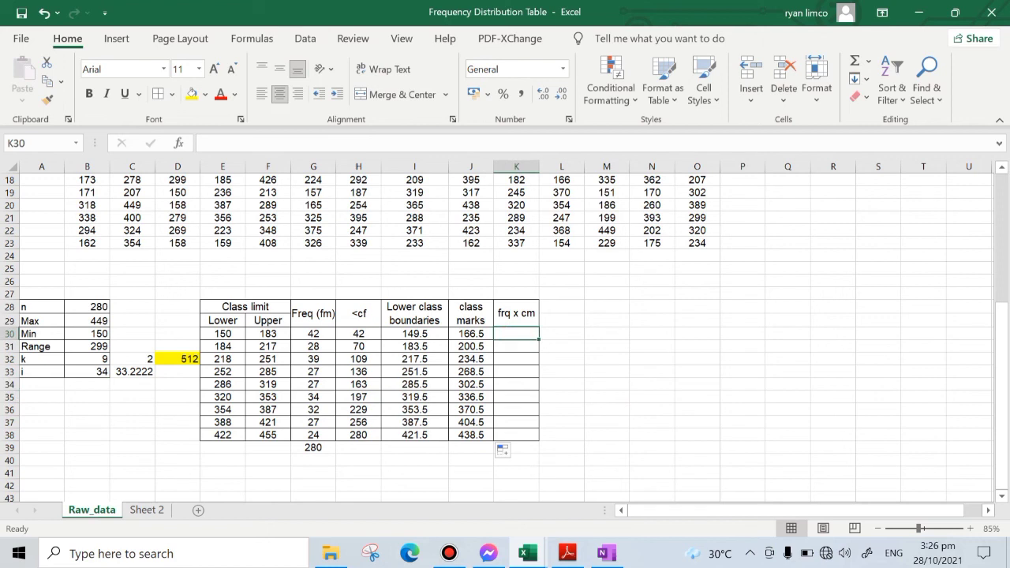
{"action": "type", "text": "="}
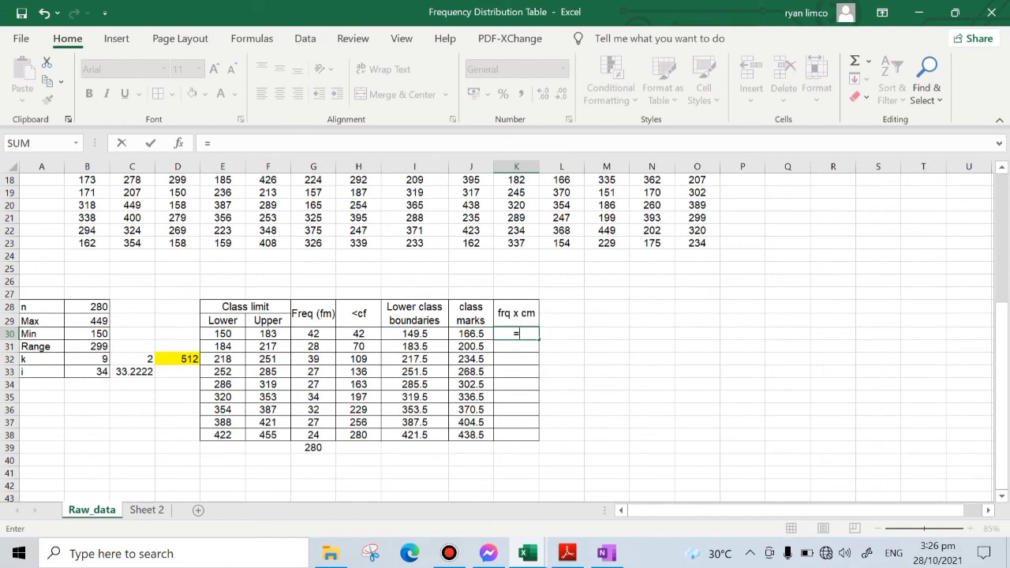
{"action": "left_click", "coordinate": [319, 335]}
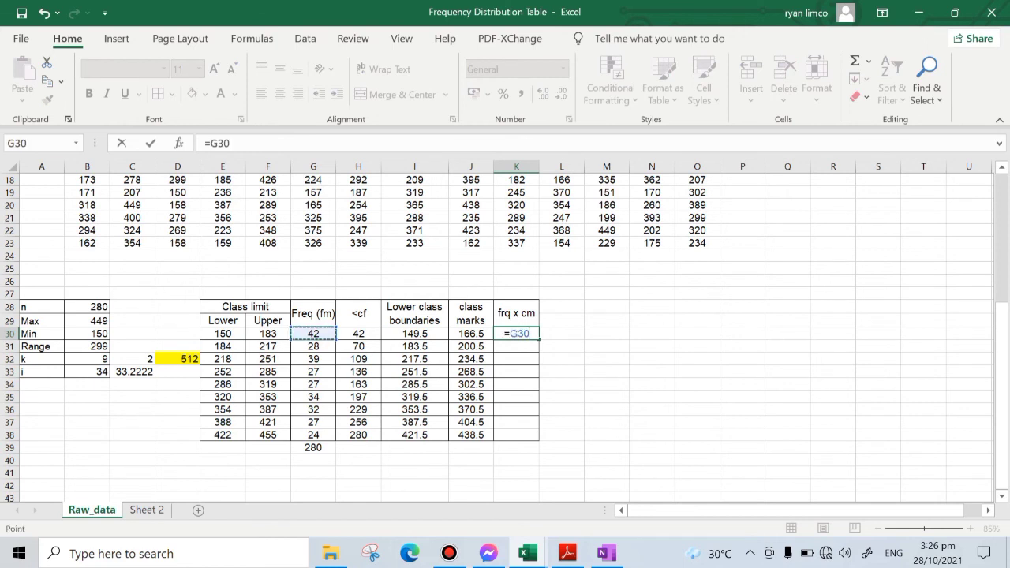
{"action": "type", "text": "*"}
{"action": "left_click", "coordinate": [465, 333]}
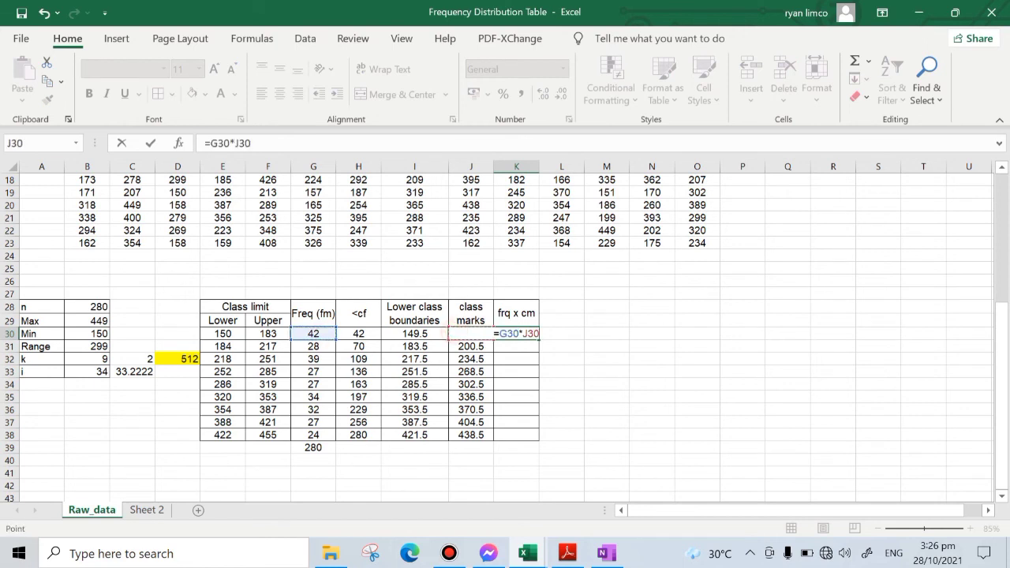
{"action": "key", "text": "Return"}
{"action": "left_click", "coordinate": [520, 320]}
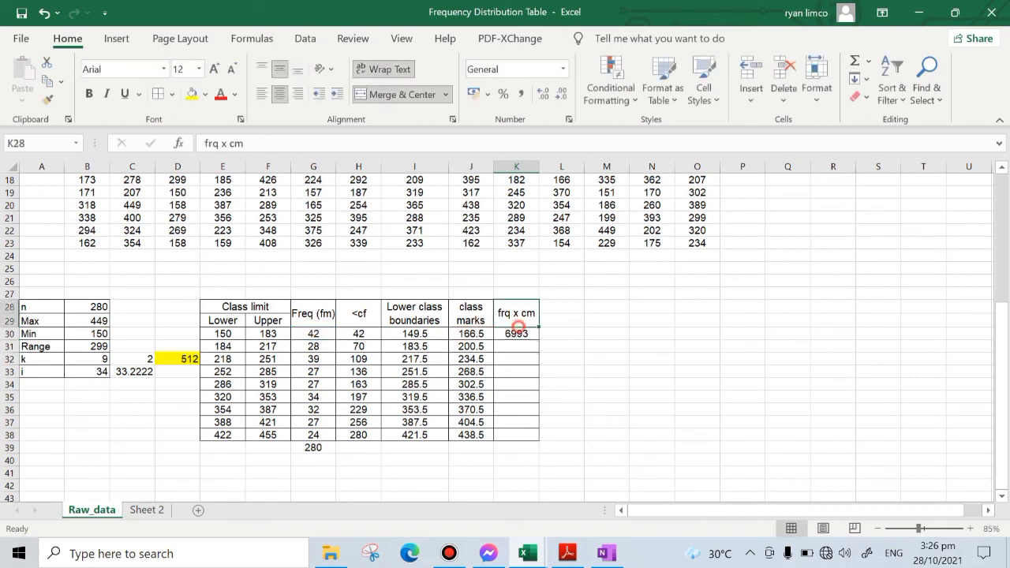
{"action": "left_click", "coordinate": [536, 335]}
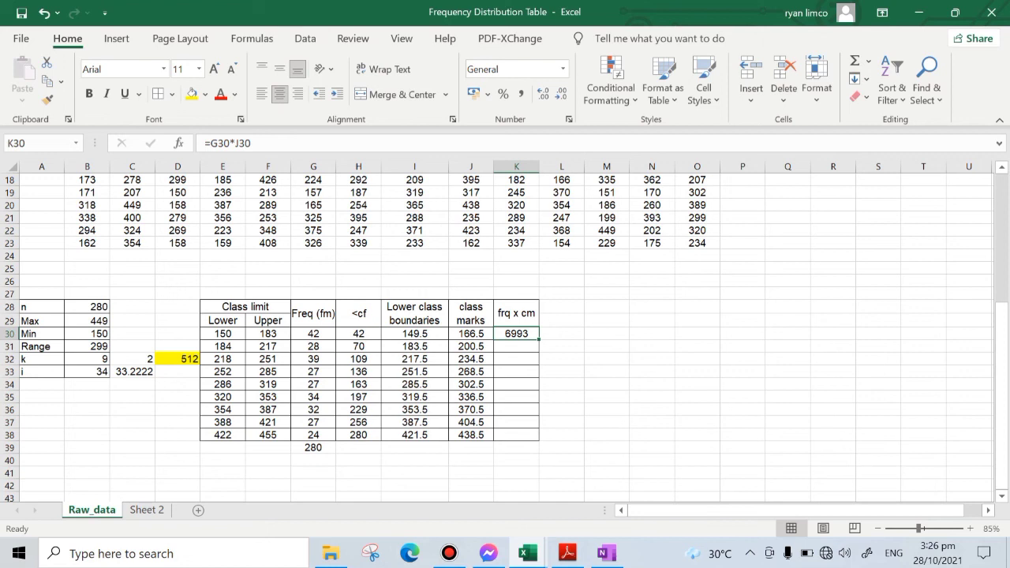
{"action": "left_click_drag", "start_coordinate": [539, 339], "coordinate": [540, 439]}
Total the frequency-times-class-mark products K30:K38 with a SUM formula in K39
{"action": "left_click", "coordinate": [516, 449]}
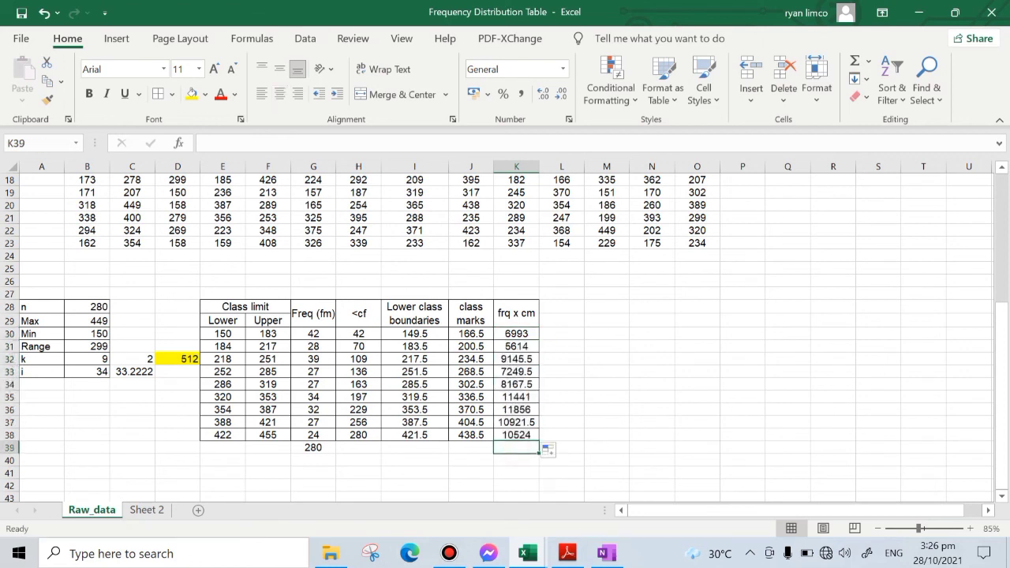
{"action": "left_click", "coordinate": [855, 60]}
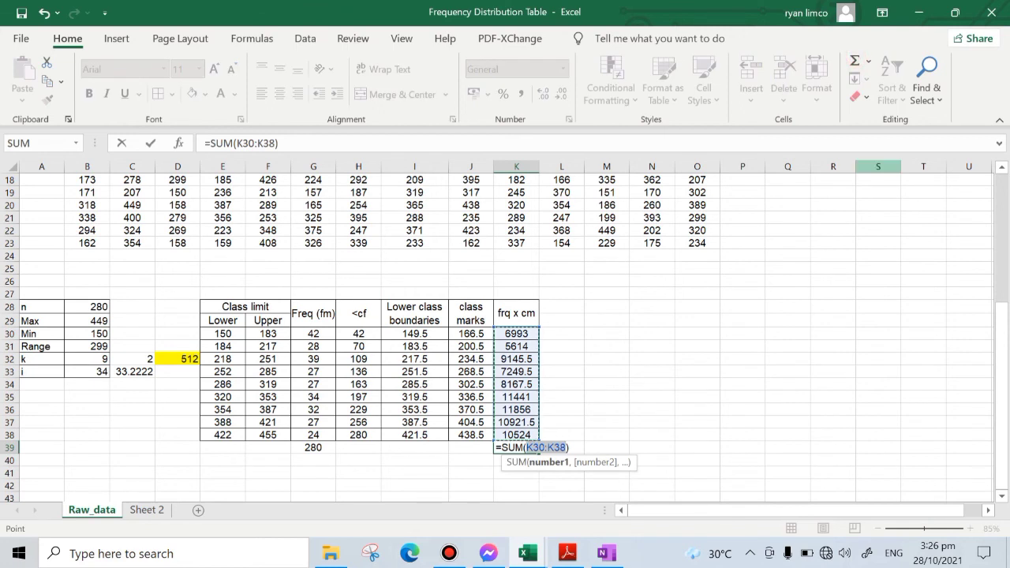
{"action": "key", "text": "Return"}
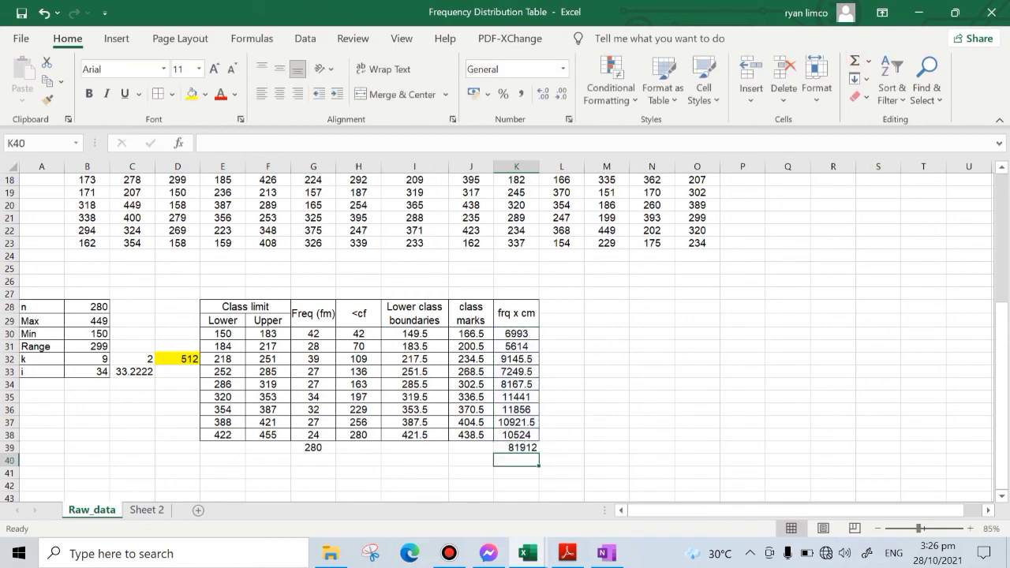
Calculate the mean in K40 with =K39/G39 and highlight the cell in yellow
{"action": "type", "text": "="}
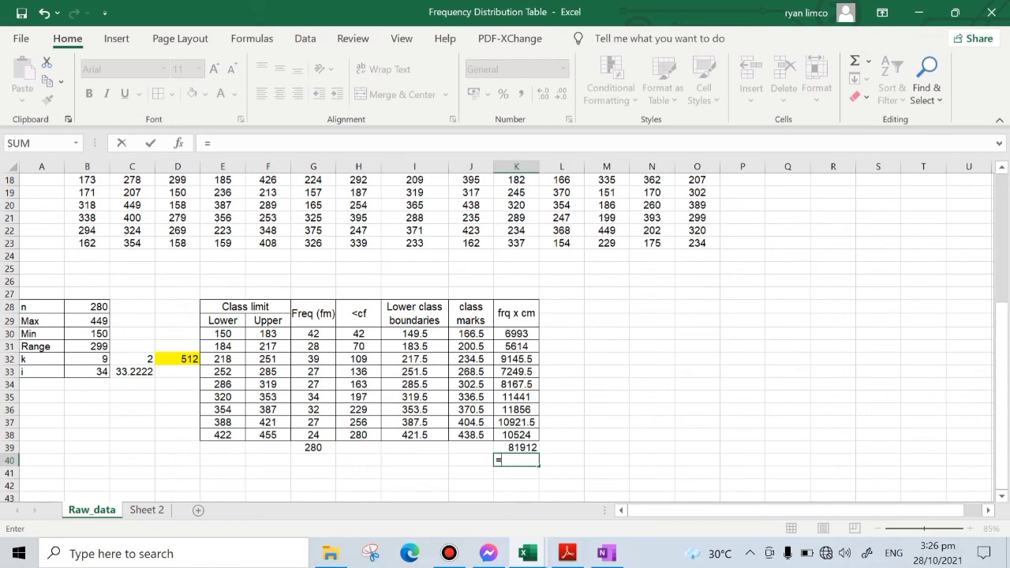
{"action": "key", "text": "Up"}
{"action": "type", "text": "/"}
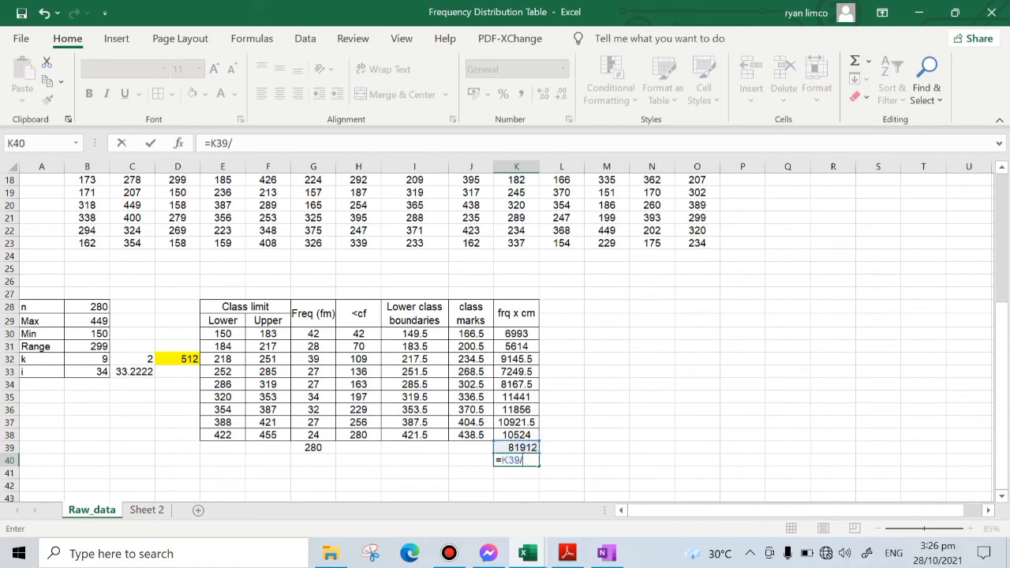
{"action": "left_click", "coordinate": [313, 447]}
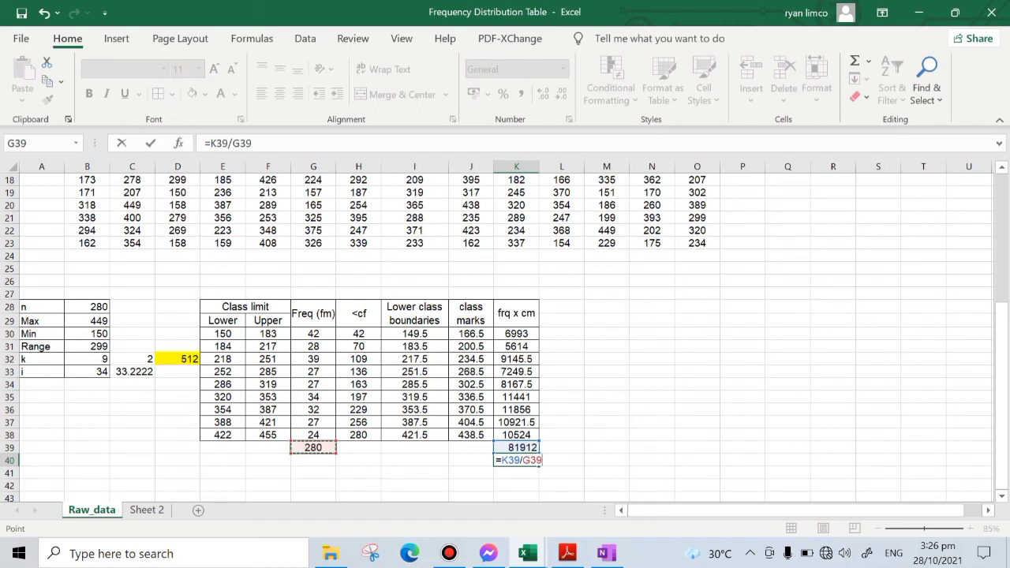
{"action": "key", "text": "ctrl+Return"}
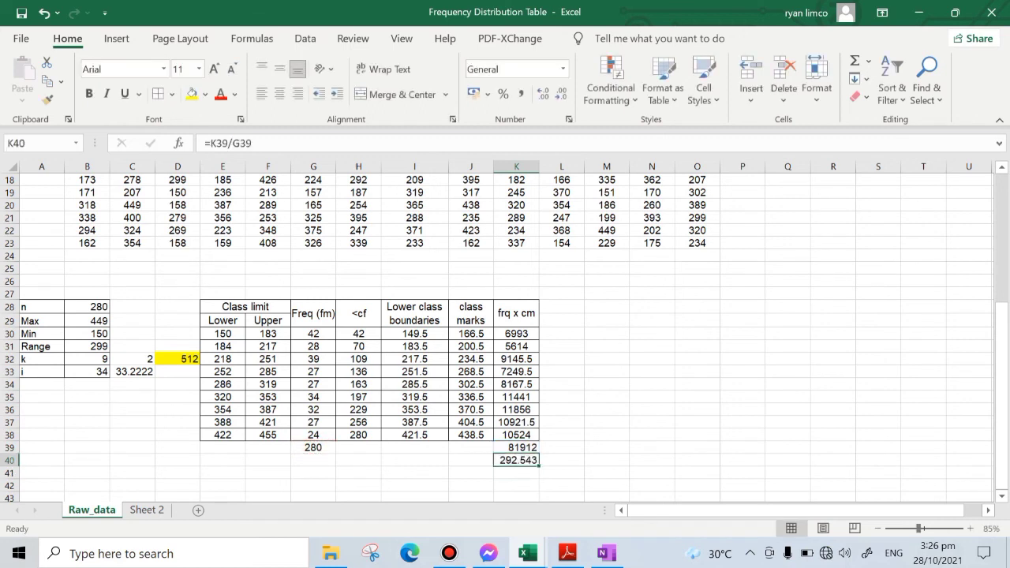
{"action": "left_click", "coordinate": [192, 94]}
{"action": "left_click", "coordinate": [730, 368]}
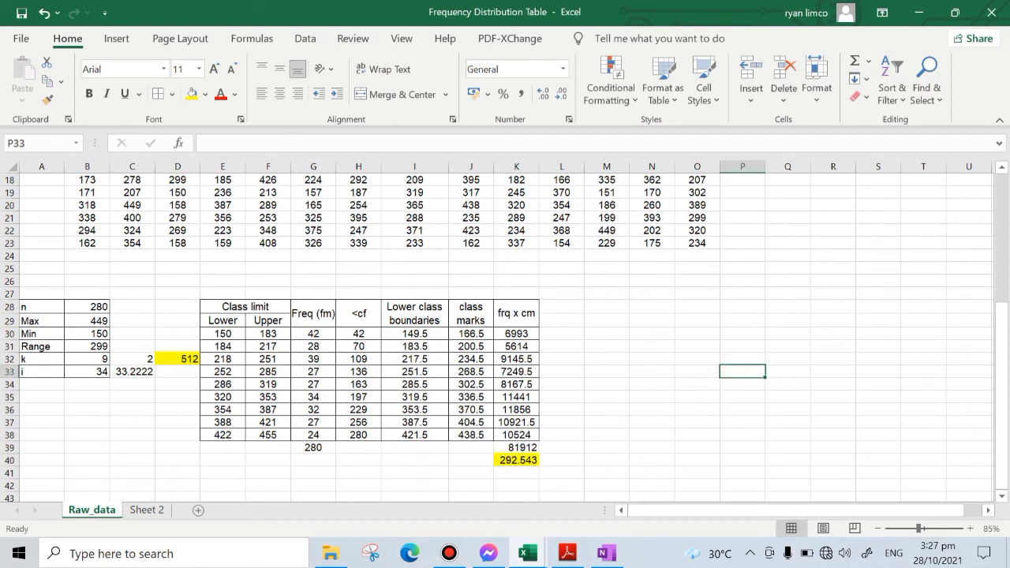
Label the highlighted result by entering "Mean" in J40
{"action": "left_click", "coordinate": [469, 457]}
{"action": "type", "text": "Mean"}
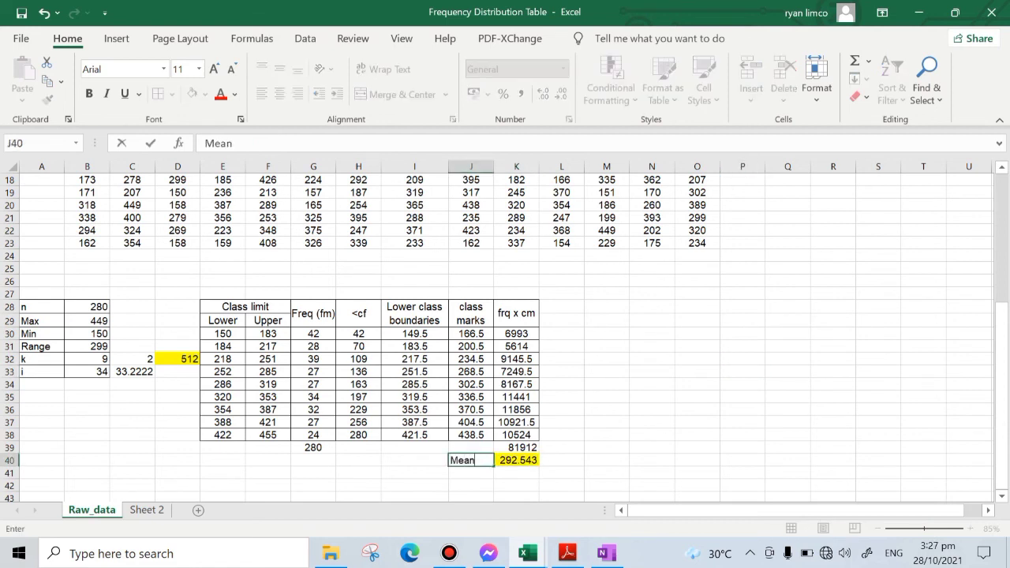
{"action": "key", "text": "Return"}
{"action": "left_click", "coordinate": [623, 448]}
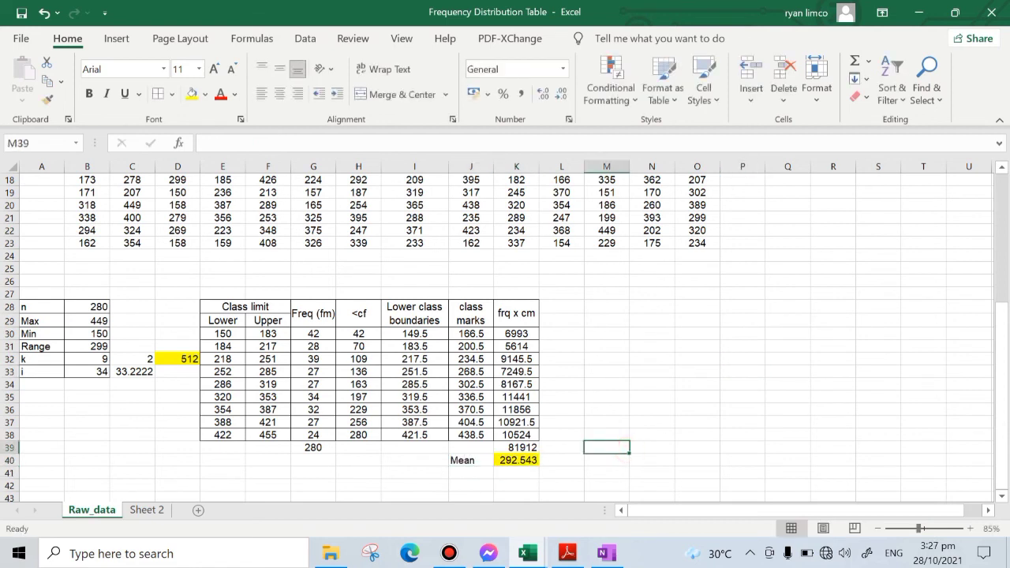